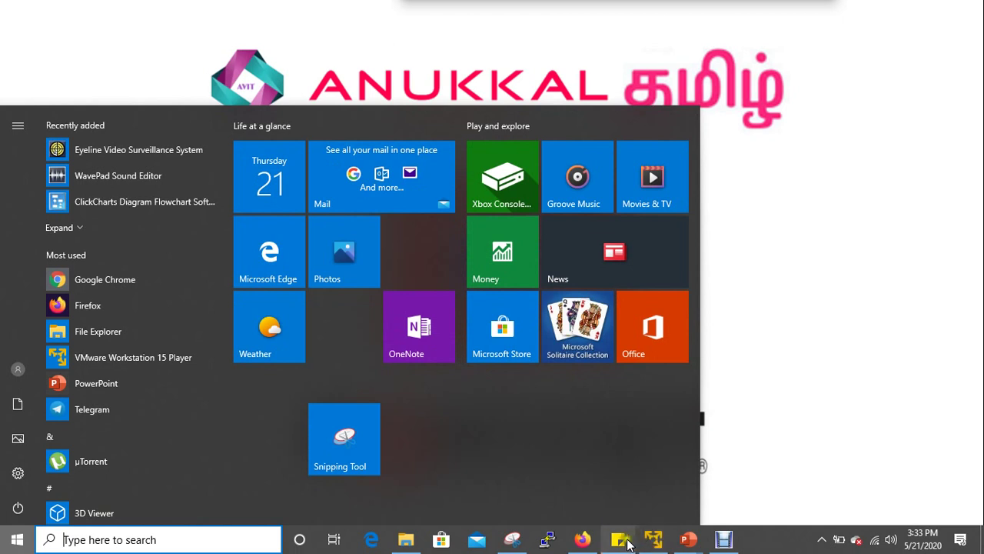
Sign in to the FortiGate web GUI as admin, postponing the password change and file system check.
left_click(583, 540)
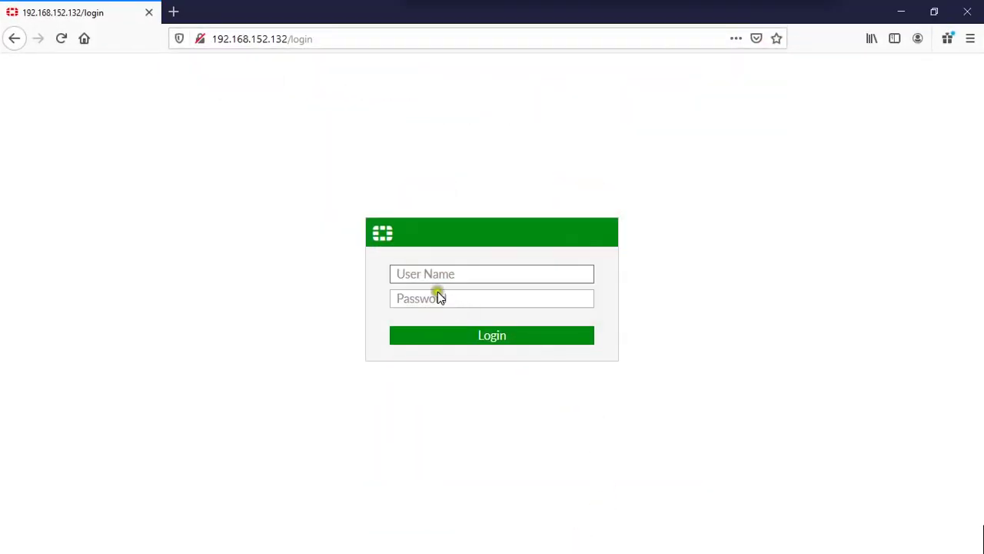
type("admin")
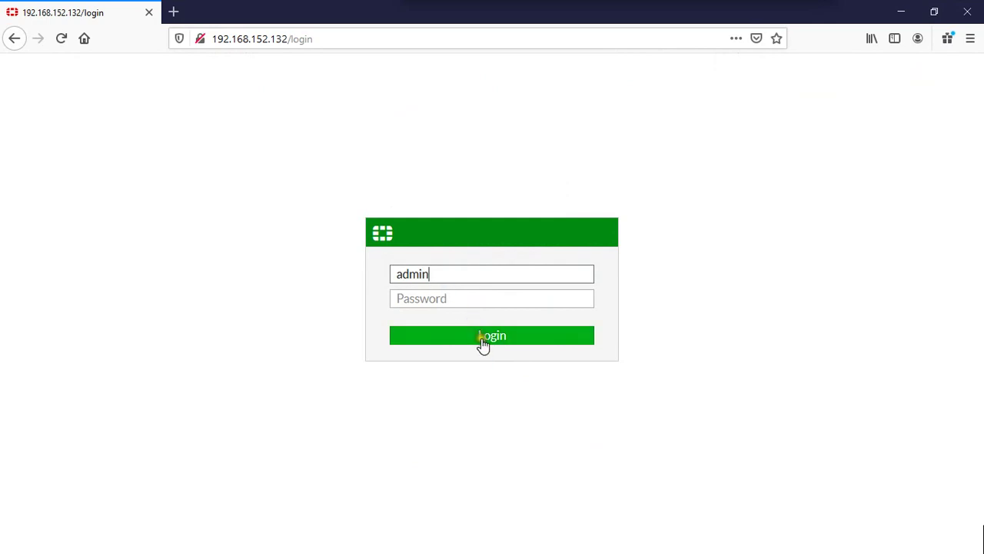
left_click(480, 338)
left_click(562, 353)
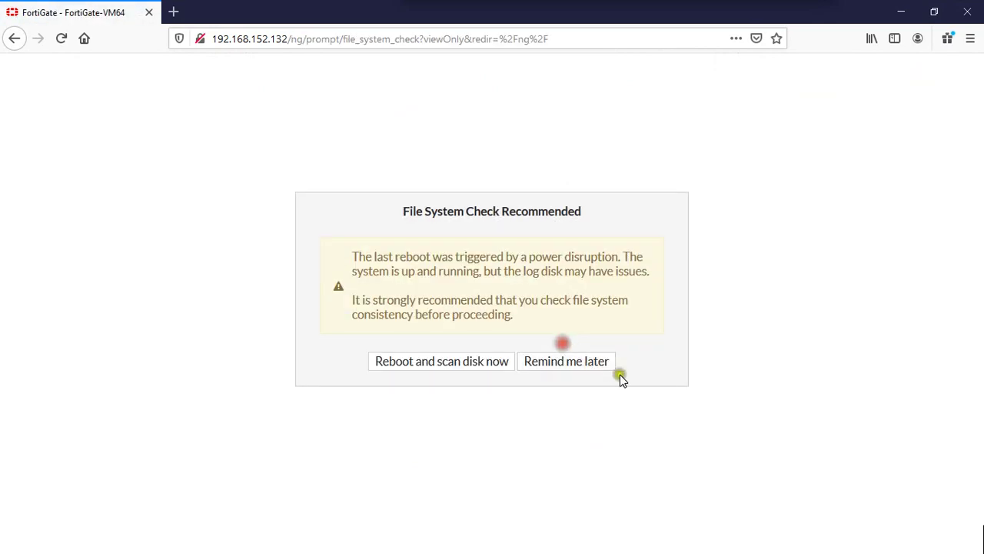
left_click(596, 362)
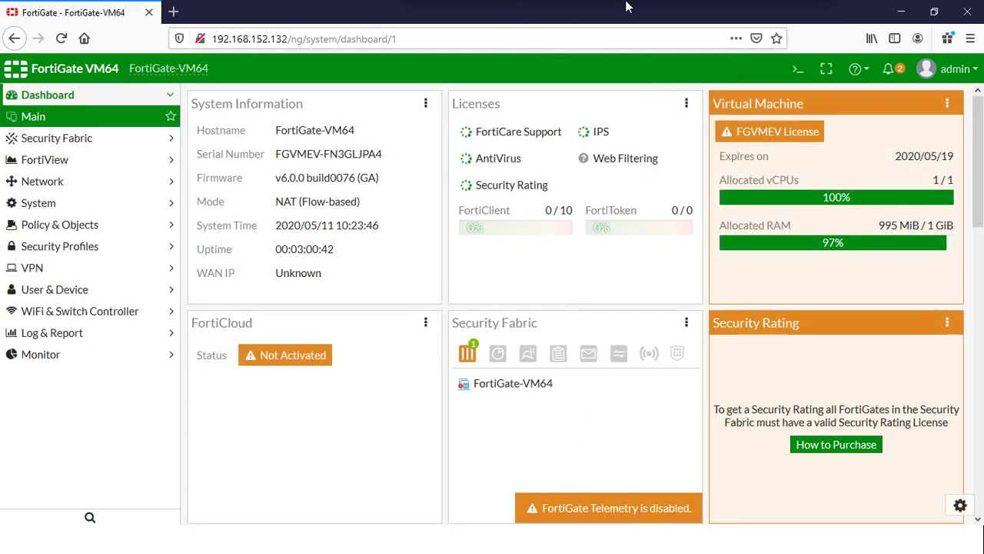
Mark Dashboard, Security Fabric, FortiView, Network and System in red on the sidebar, then erase the marks.
mouse_move(630, 2)
left_click(469, 30)
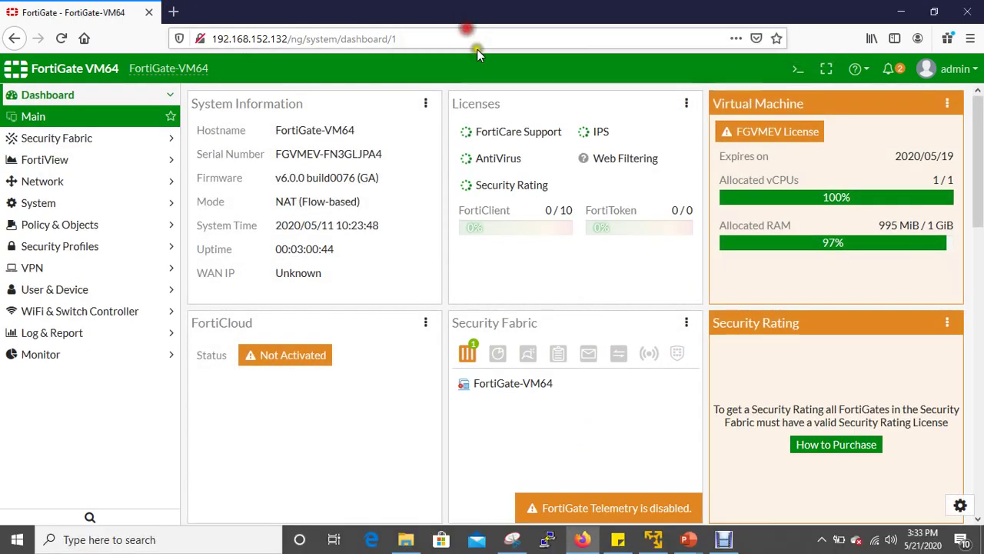
mouse_move(94, 108)
left_mouse_down()
mouse_move(106, 101)
mouse_move(148, 135)
left_mouse_up()
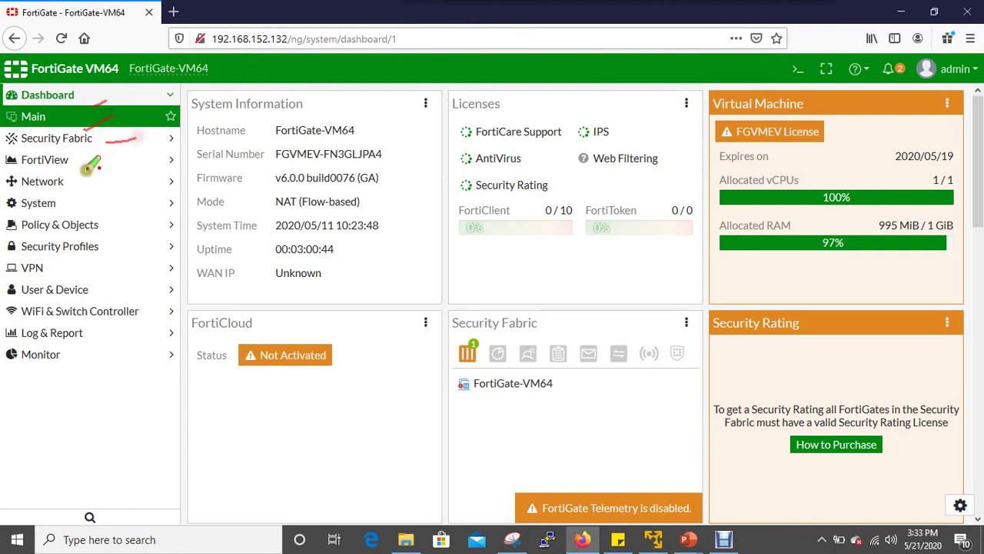
left_click_drag(86, 164, 109, 156)
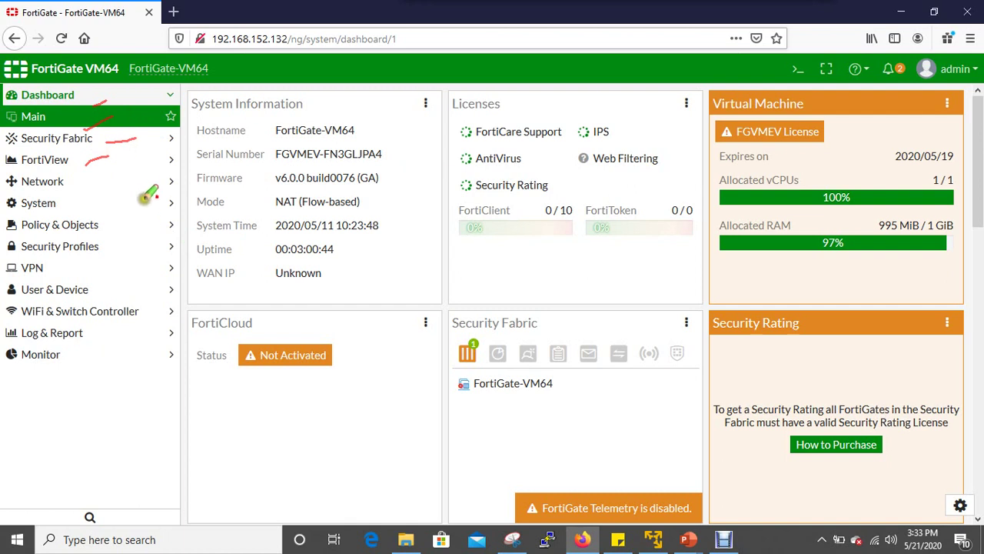
left_click_drag(74, 188, 108, 181)
mouse_move(64, 204)
left_mouse_down()
mouse_move(101, 199)
mouse_move(129, 216)
left_mouse_up()
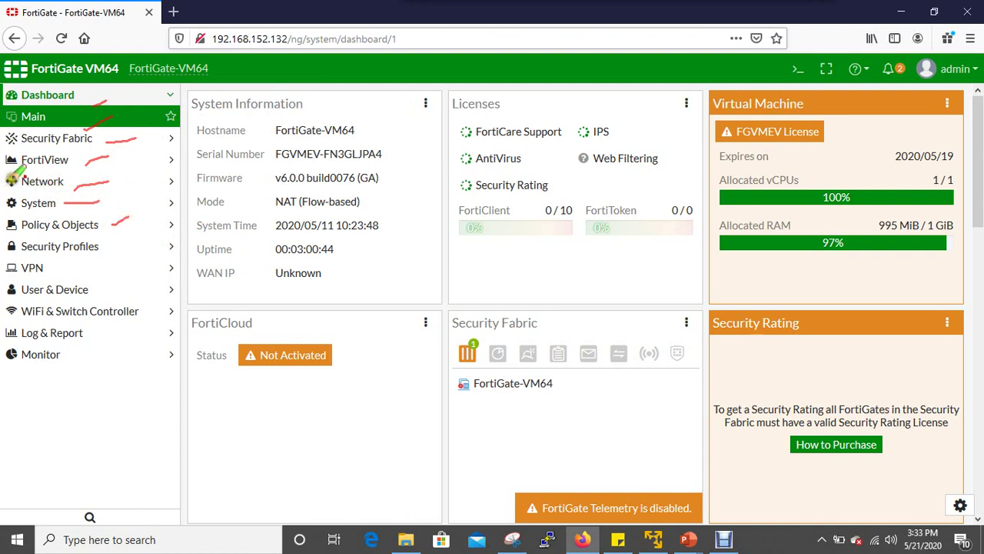
mouse_move(661, 6)
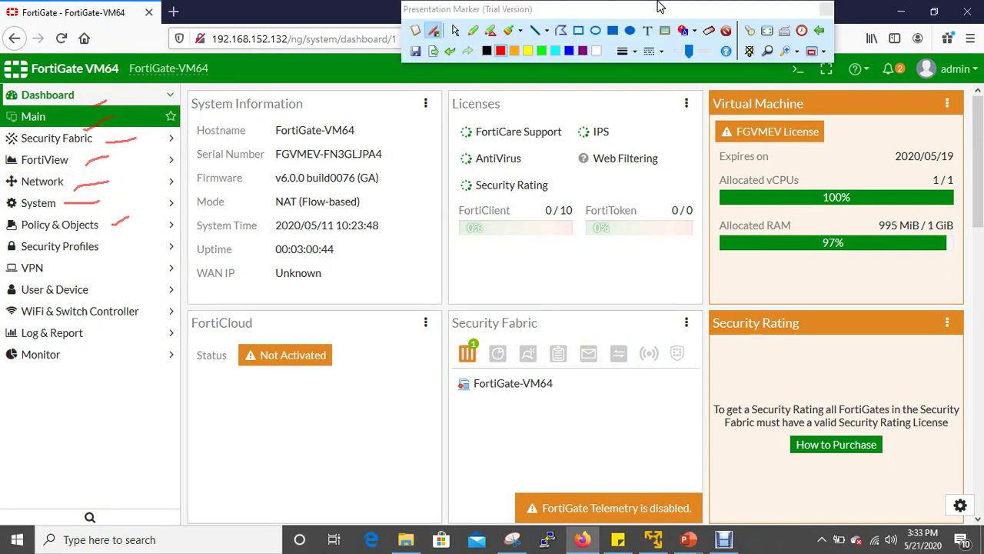
left_click(727, 30)
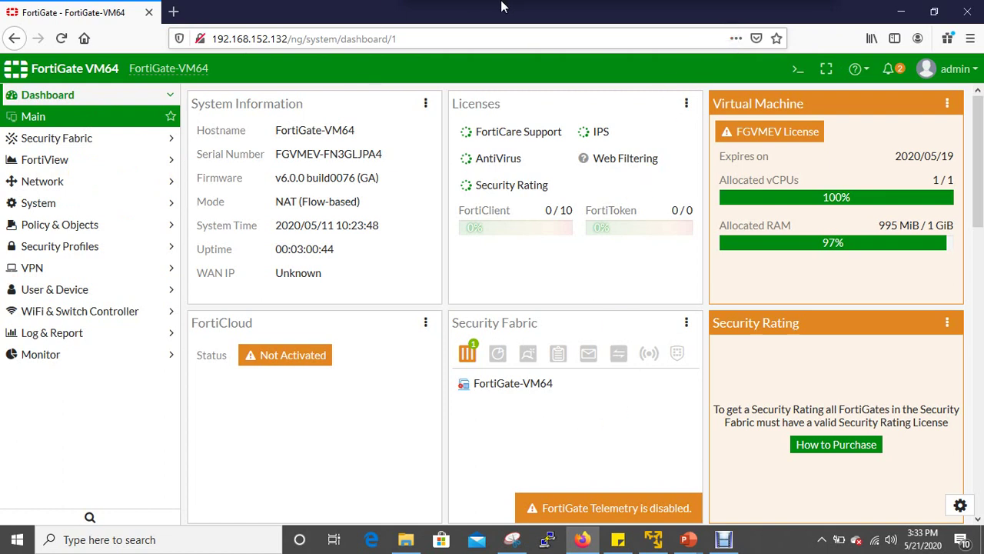
Leave annotation mode and expand the Network section in the sidebar.
mouse_move(501, 6)
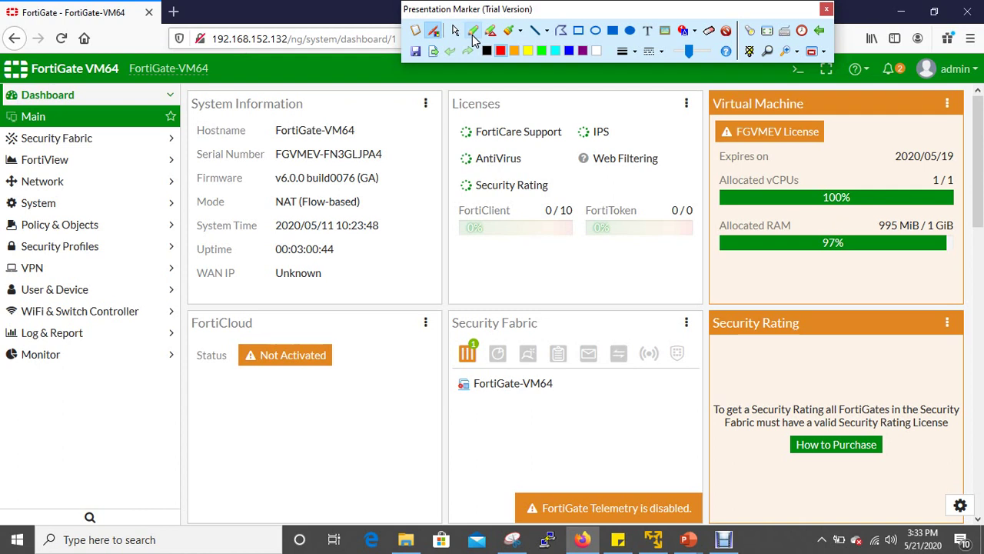
left_click(472, 33)
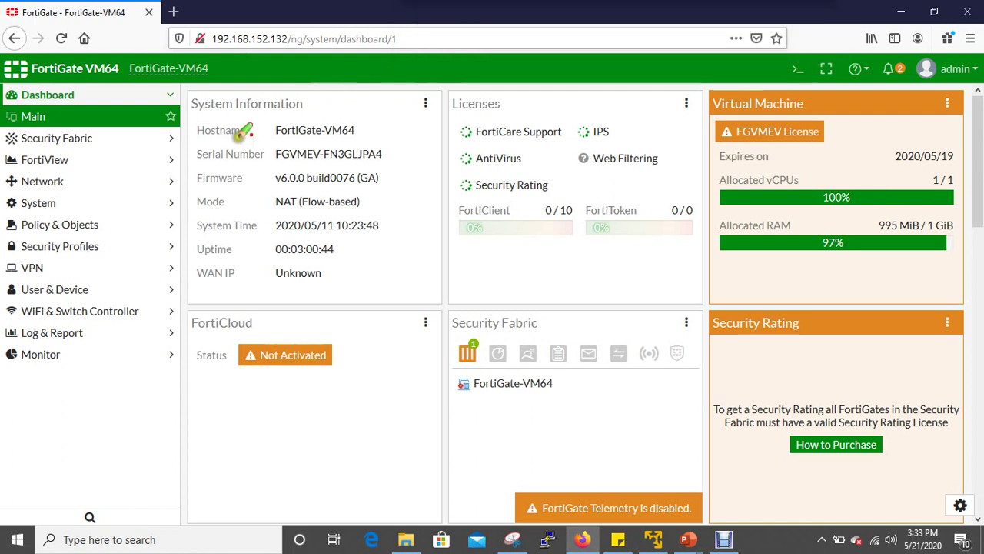
mouse_move(537, 7)
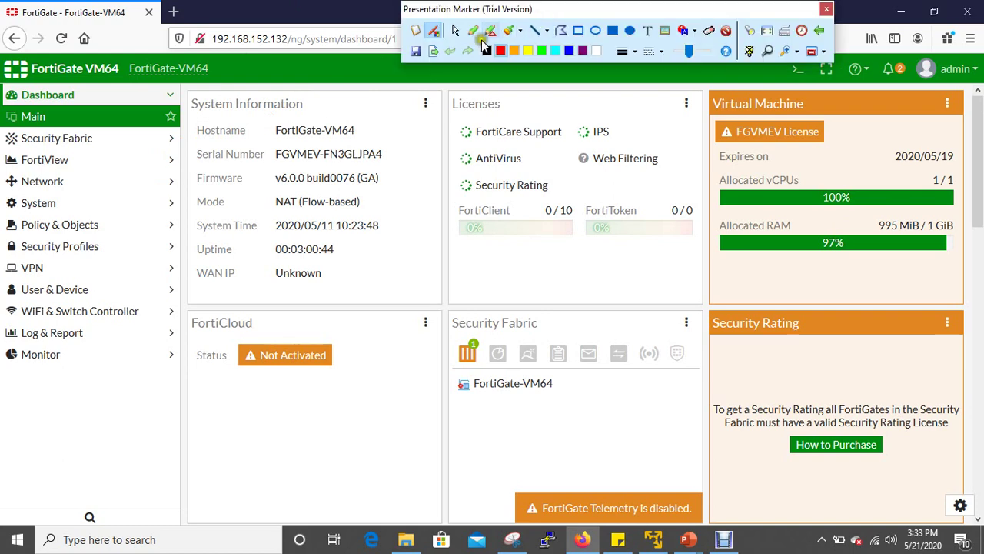
left_click(456, 33)
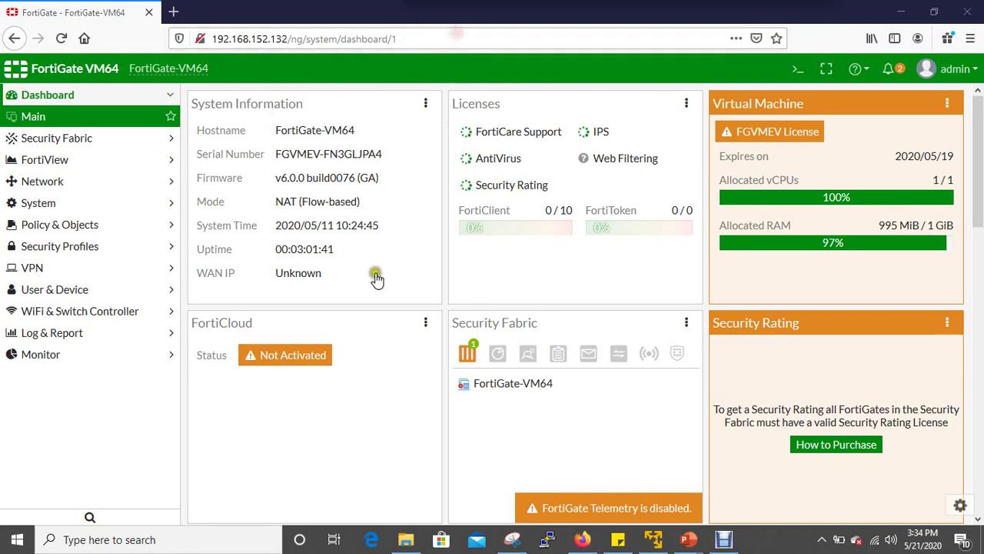
left_click(120, 182)
left_click(129, 185)
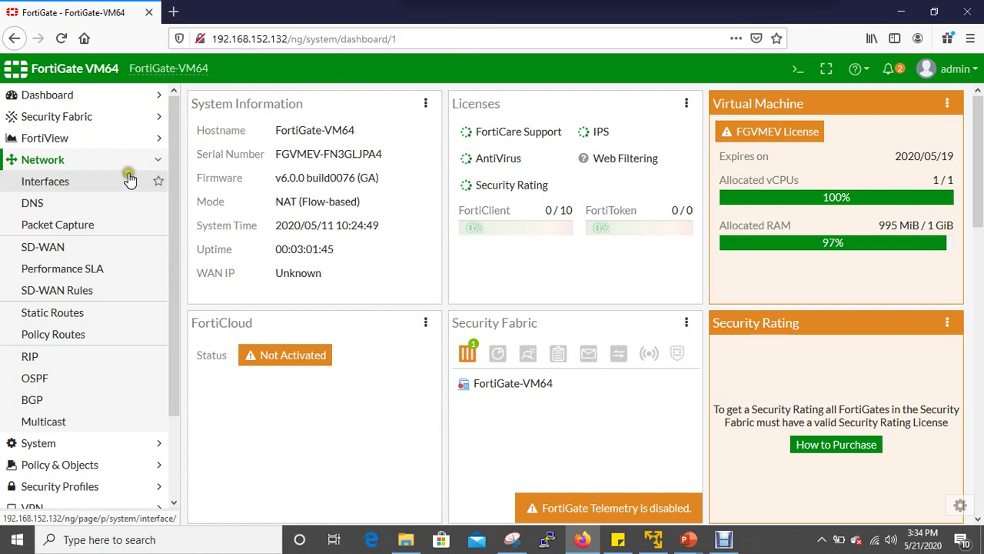
Open the Interfaces list and circle the device's port panel, then erase the circle.
left_click(115, 193)
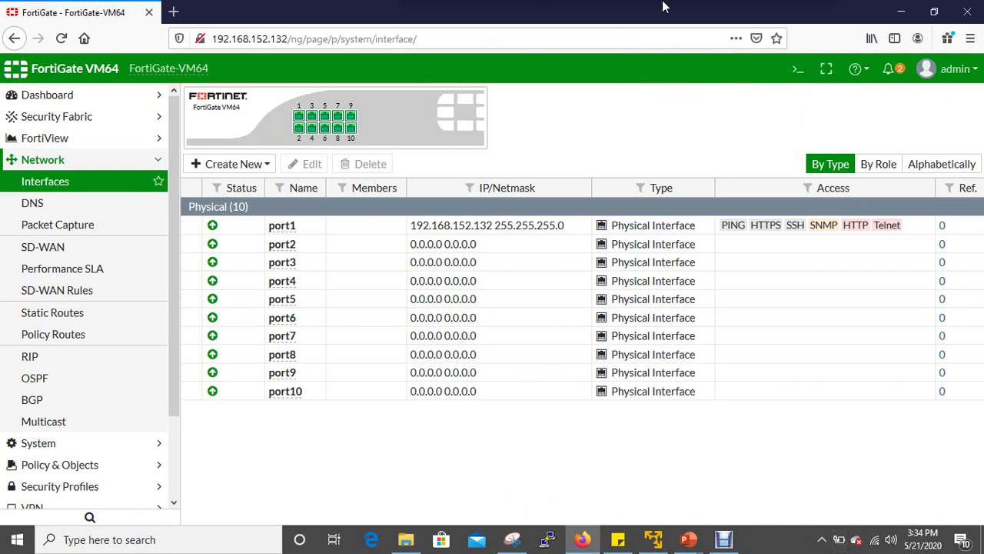
mouse_move(604, 6)
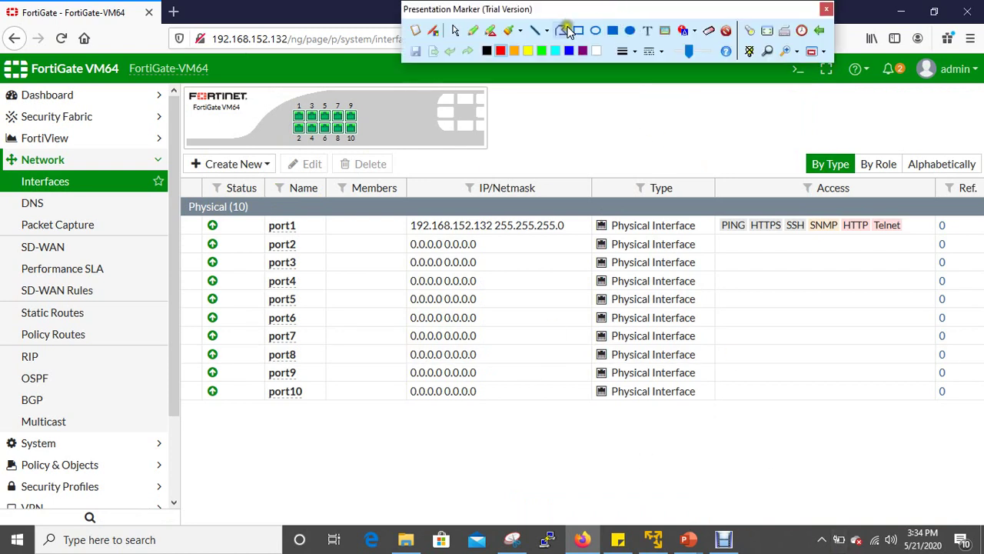
left_click(470, 37)
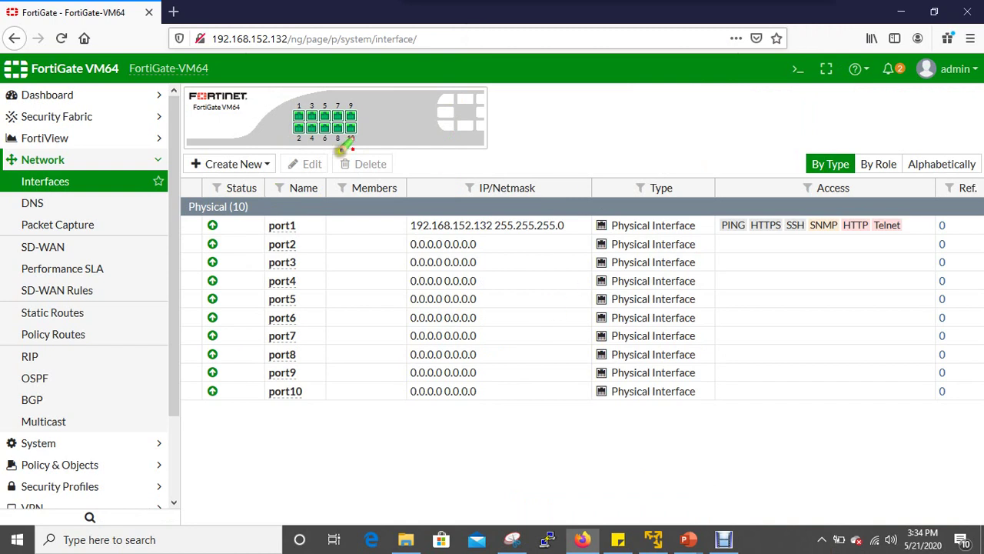
mouse_move(366, 98)
left_mouse_down()
mouse_move(300, 150)
mouse_move(396, 95)
mouse_move(312, 87)
mouse_move(297, 117)
left_mouse_up()
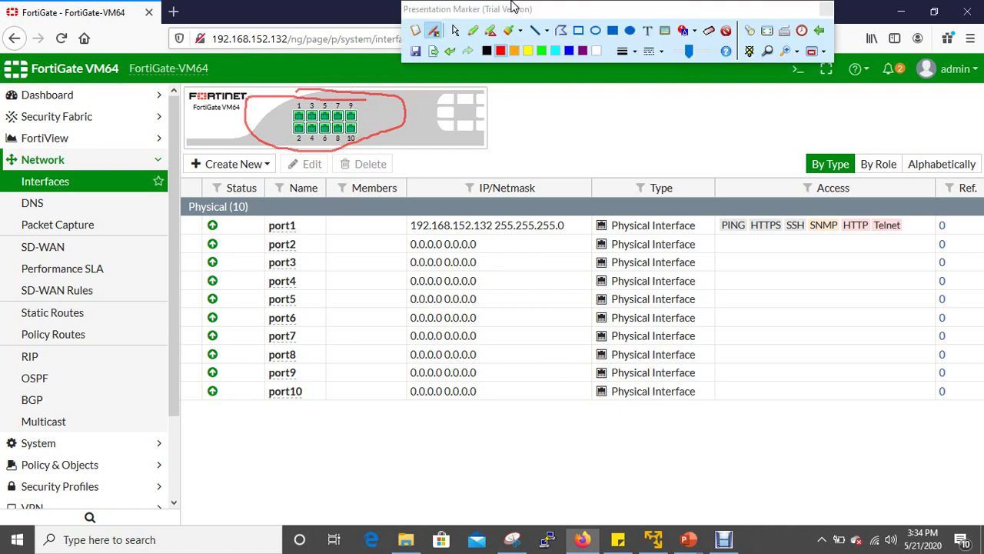
left_click(727, 33)
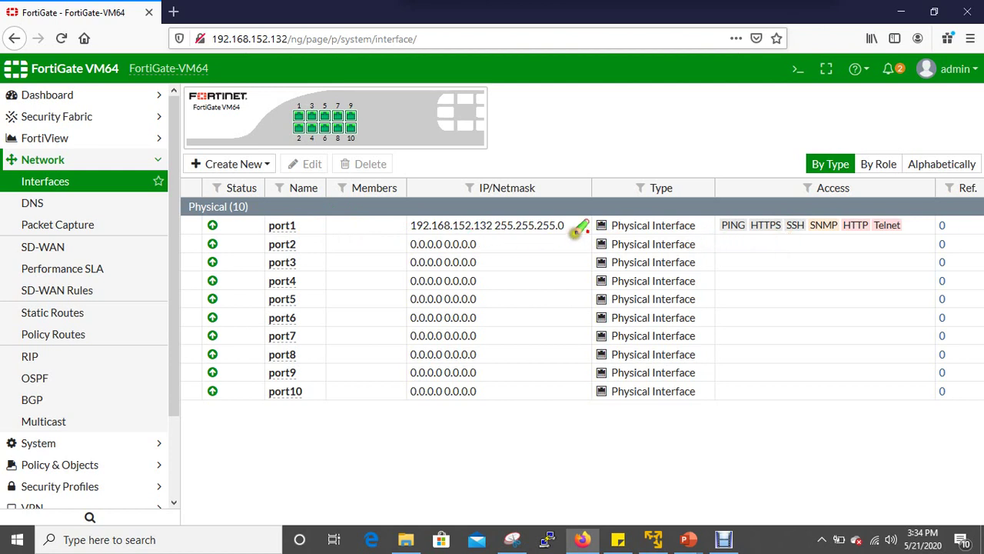
Circle port1's allowed access protocols, clear the annotation, and open port1 for editing.
mouse_move(936, 212)
left_mouse_down()
mouse_move(869, 196)
mouse_move(696, 248)
mouse_move(930, 245)
mouse_move(863, 202)
left_mouse_up()
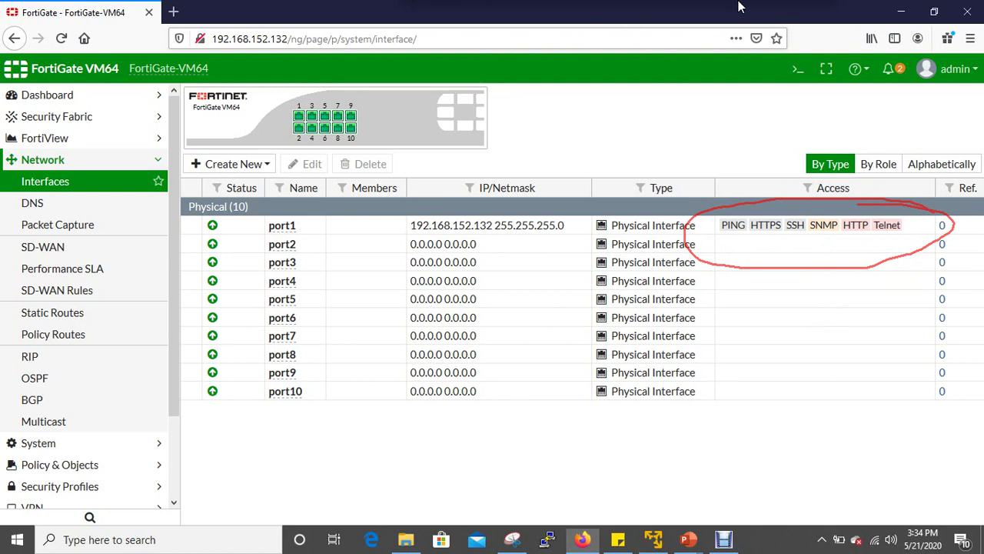
mouse_move(721, 7)
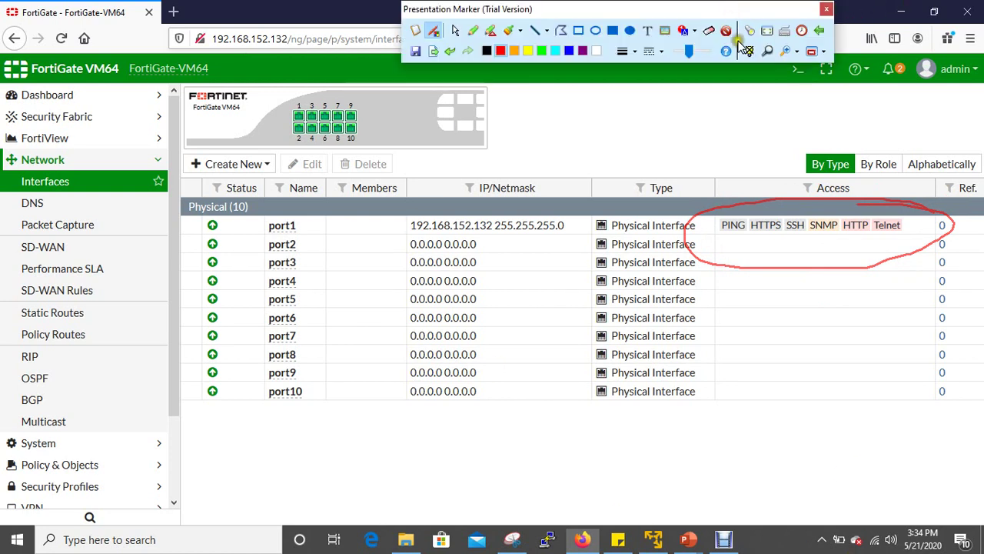
left_click(728, 32)
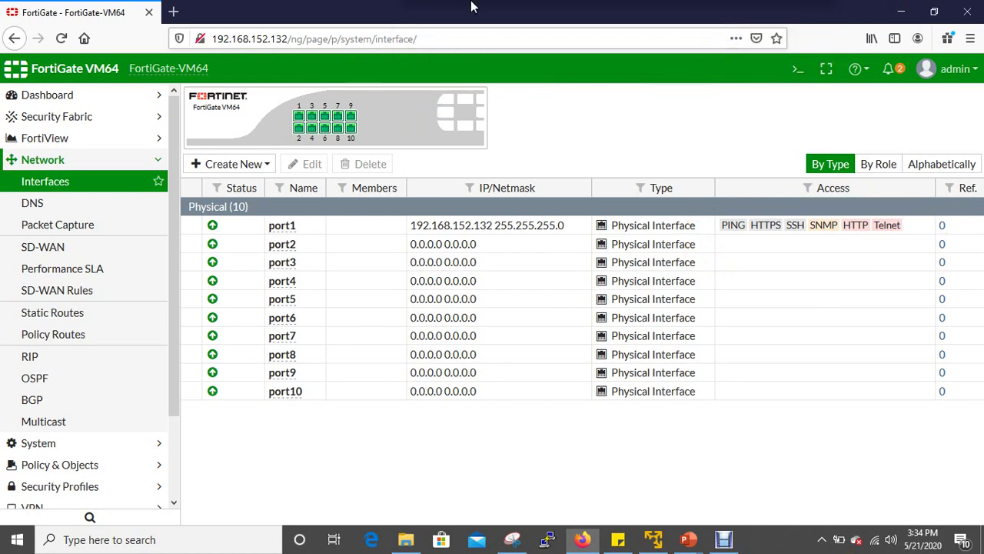
mouse_move(465, 23)
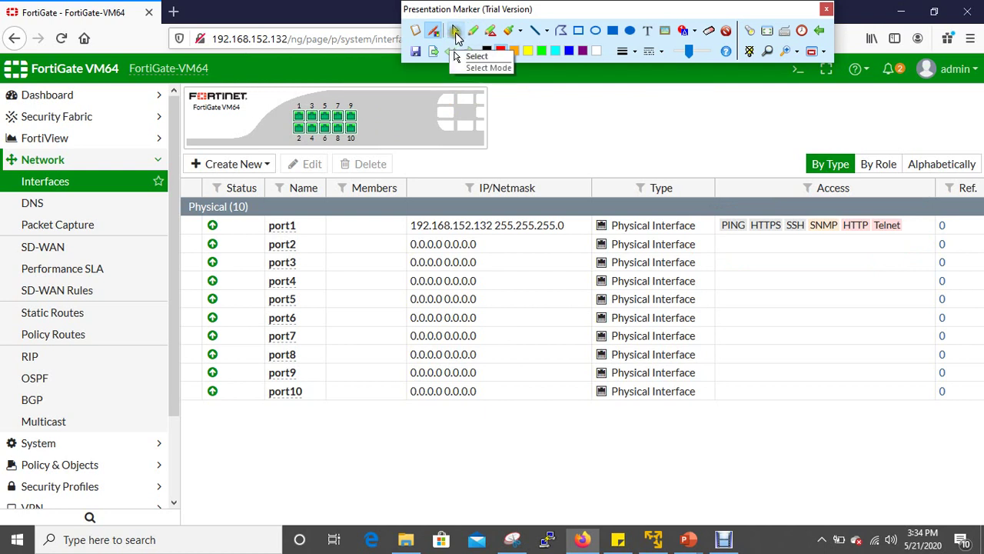
left_click(456, 36)
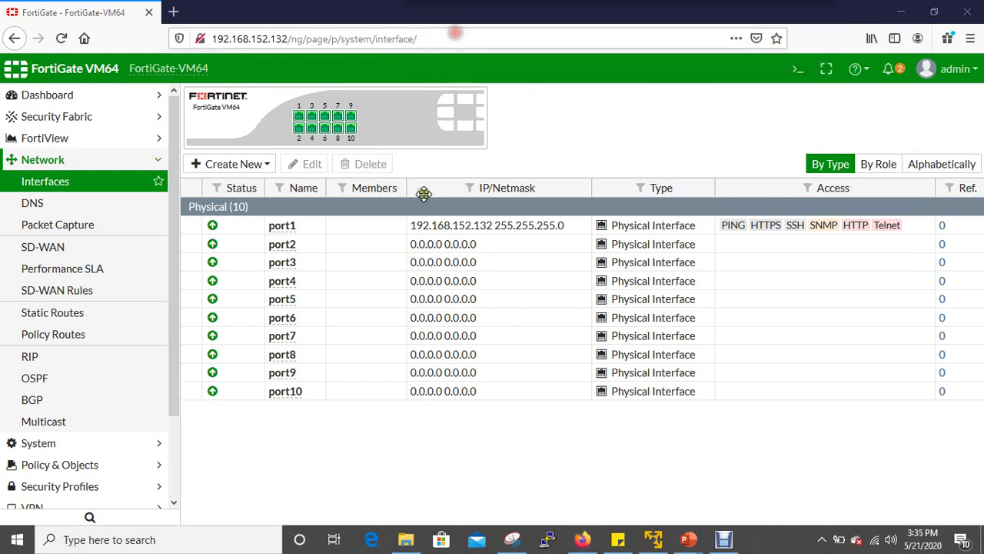
left_click(459, 227)
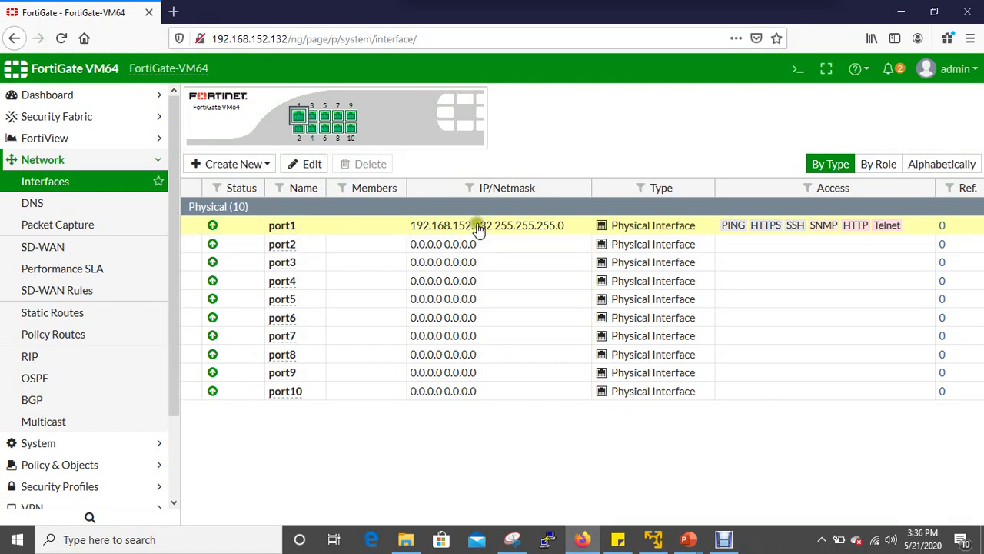
double_click(477, 229)
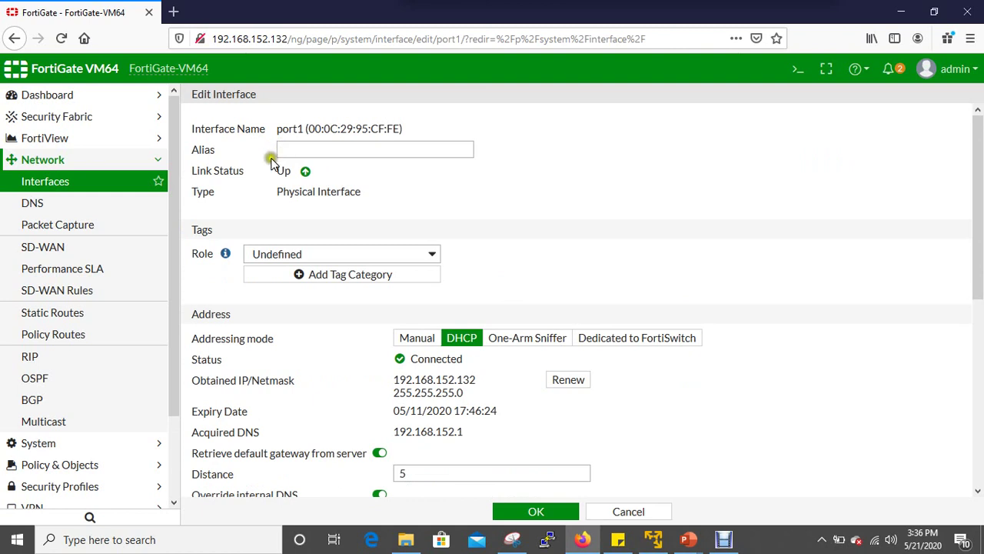
left_click(310, 153)
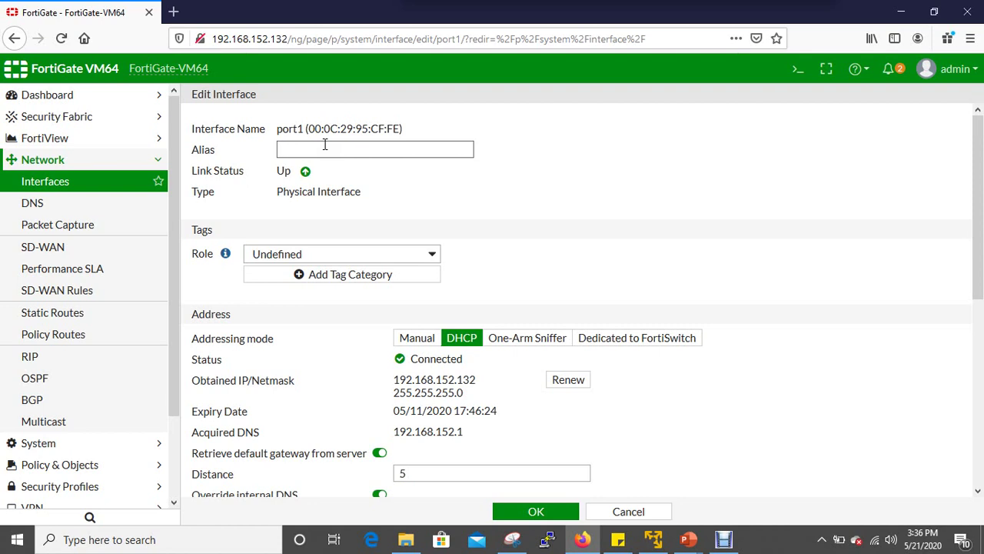
type("M")
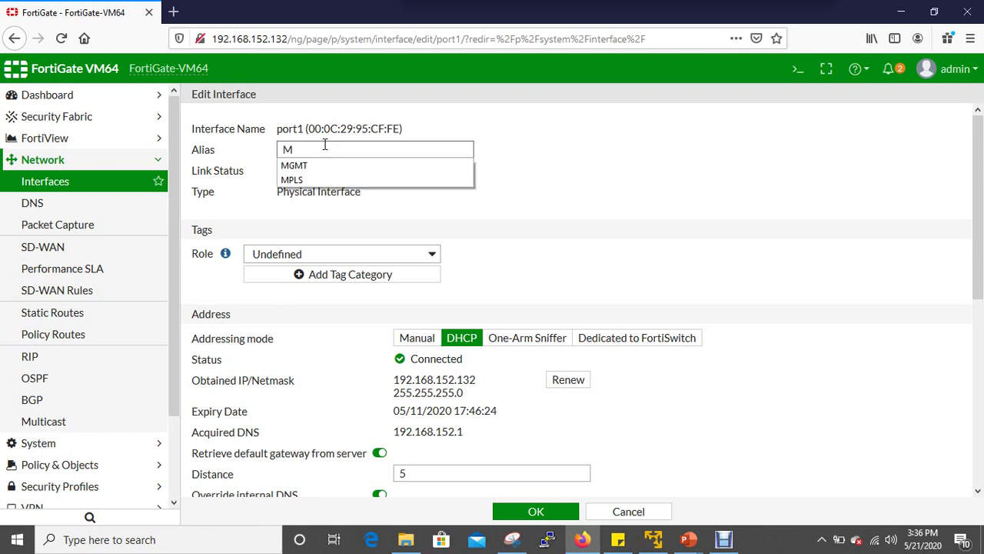
type("GMT")
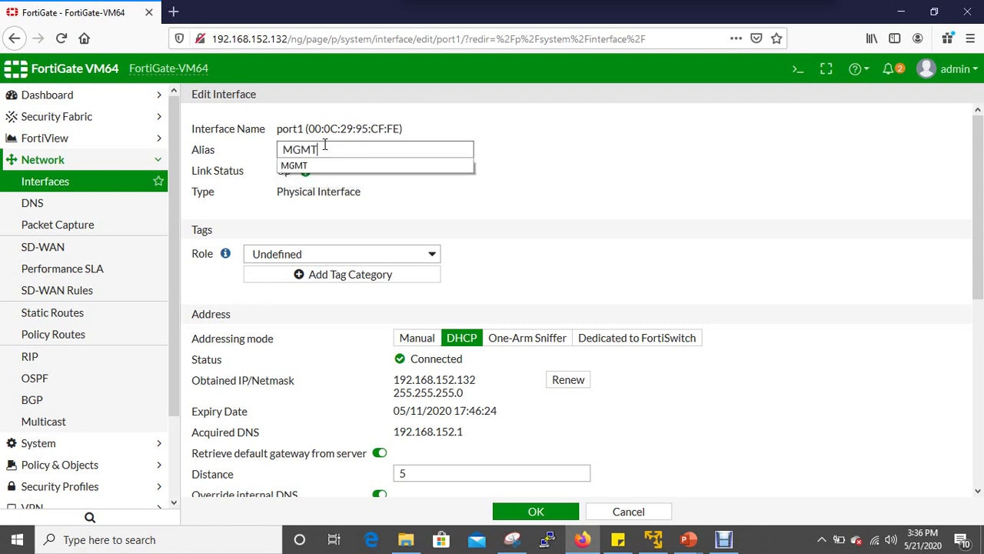
left_click(535, 180)
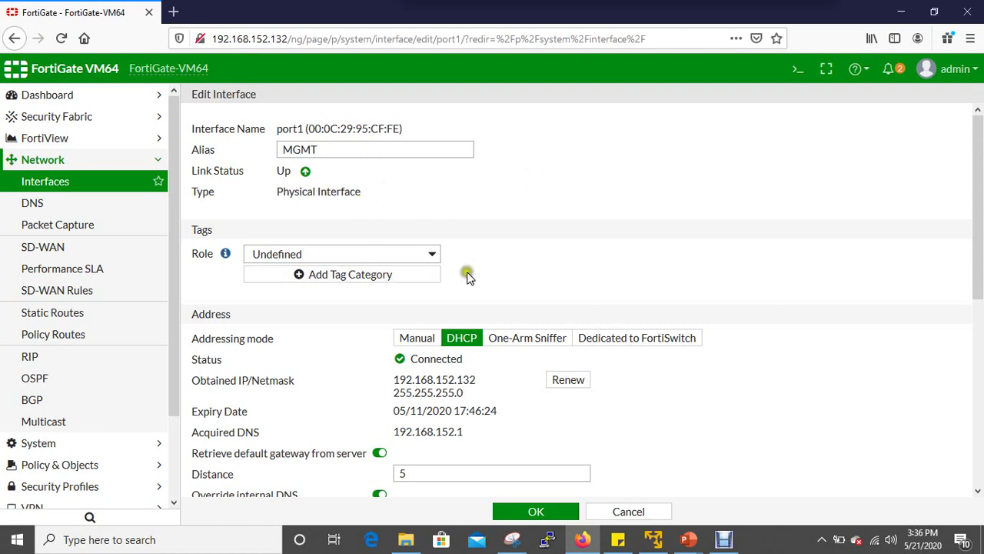
scroll(499, 277, "down", 2)
scroll(378, 255, "up", 2)
scroll(220, 271, "down", 1)
scroll(220, 271, "down", 1)
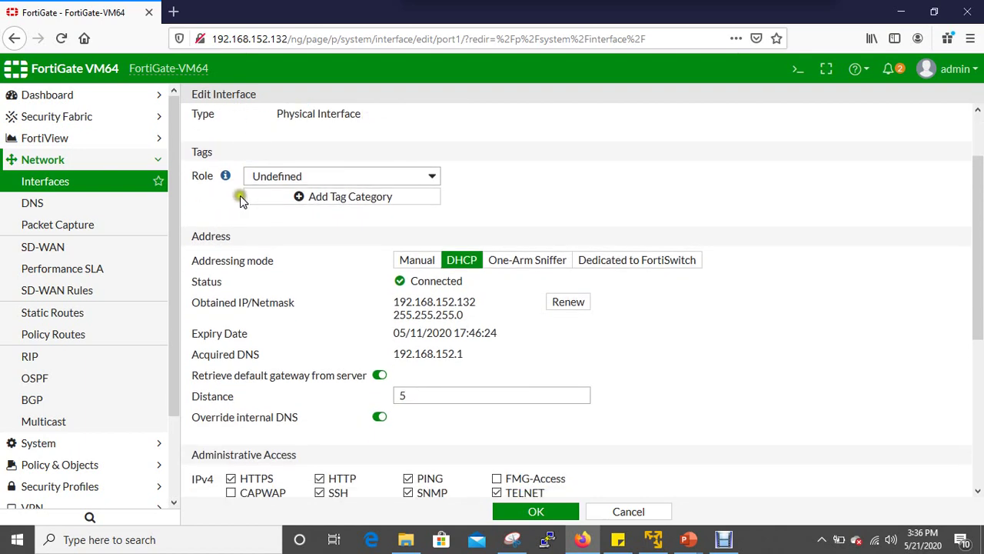
left_click(432, 177)
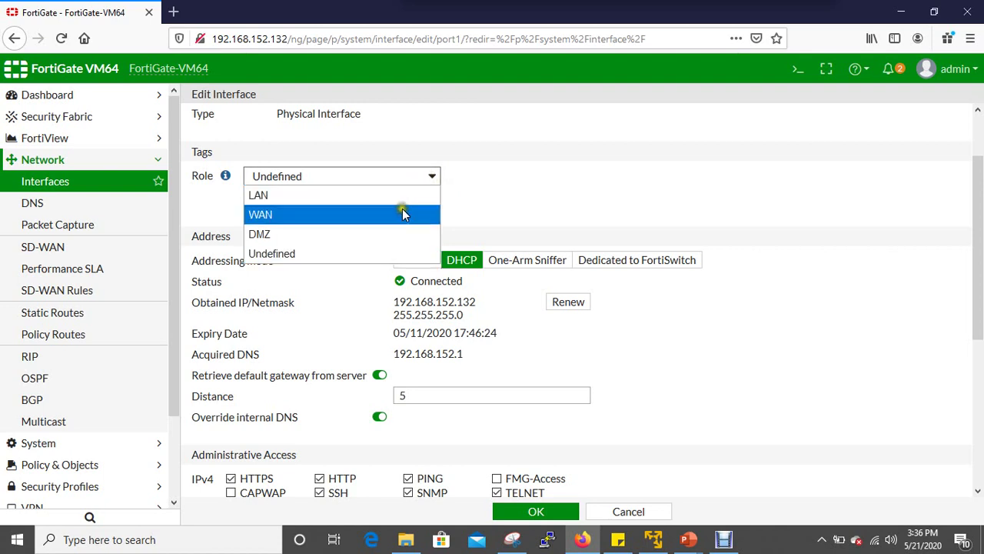
left_click(737, 226)
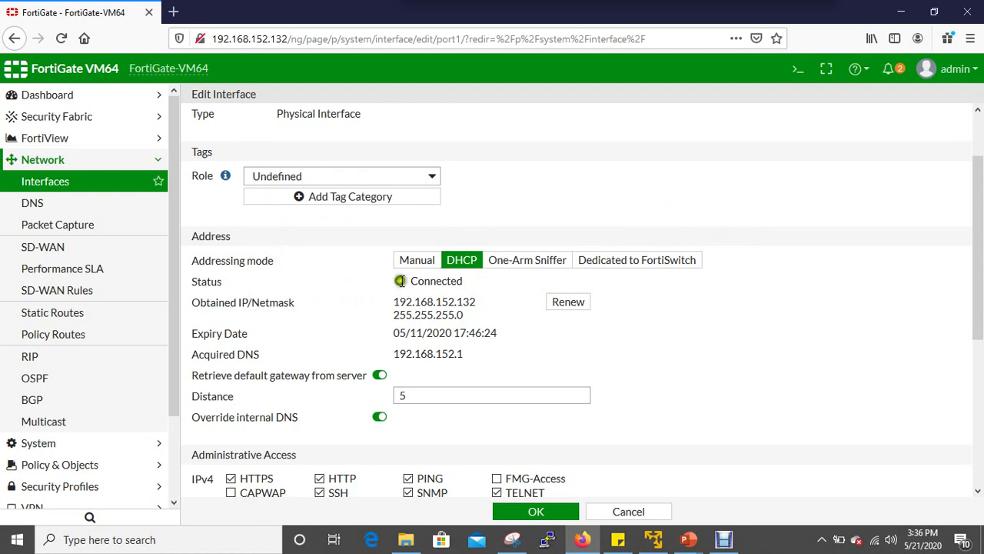
scroll(477, 281, "down", 2)
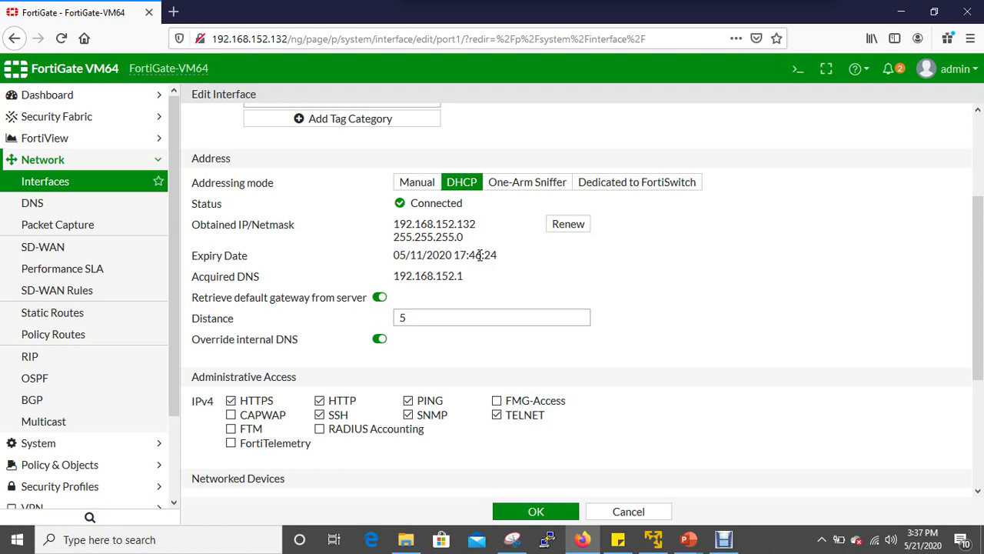
Switch port1's addressing mode to Manual and back to DHCP.
left_click(414, 187)
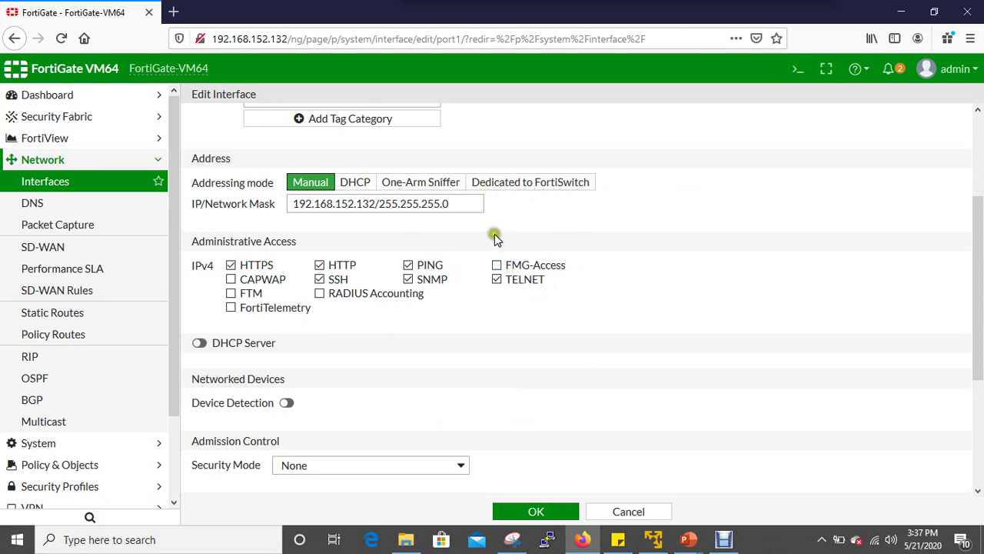
left_click(358, 184)
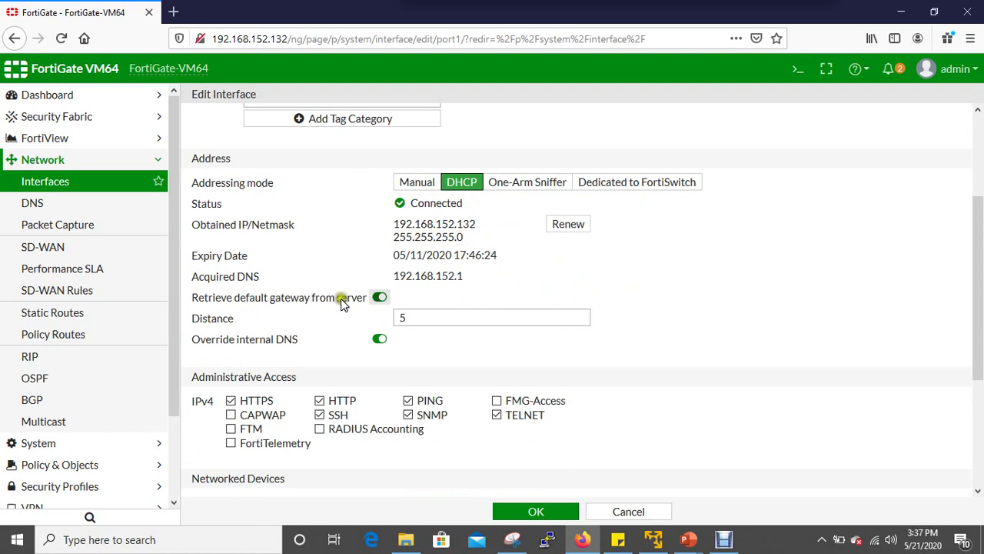
left_click(279, 318)
Cancel the port1 edits and bring up the Create New choices on the Interfaces page.
scroll(303, 315, "down", 2)
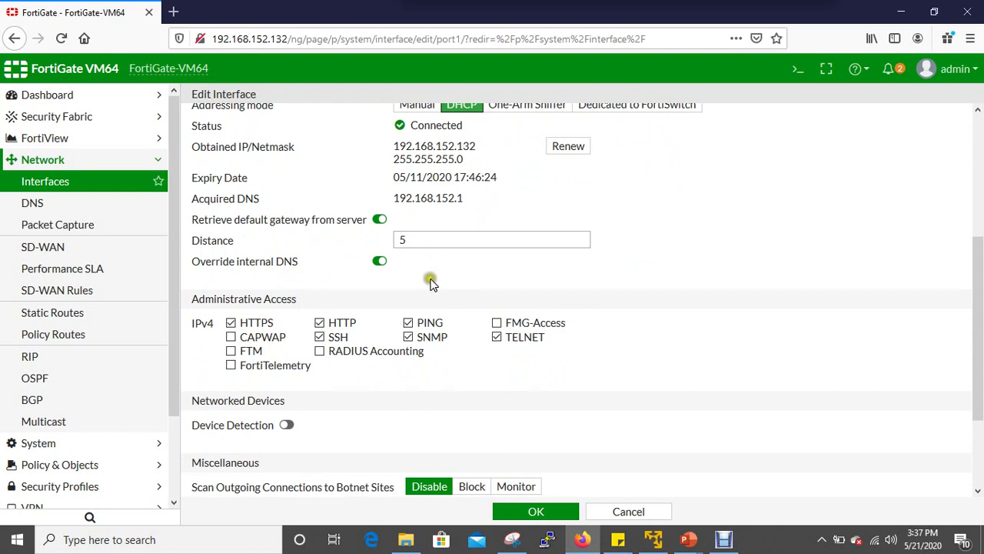
scroll(430, 281, "down", 2)
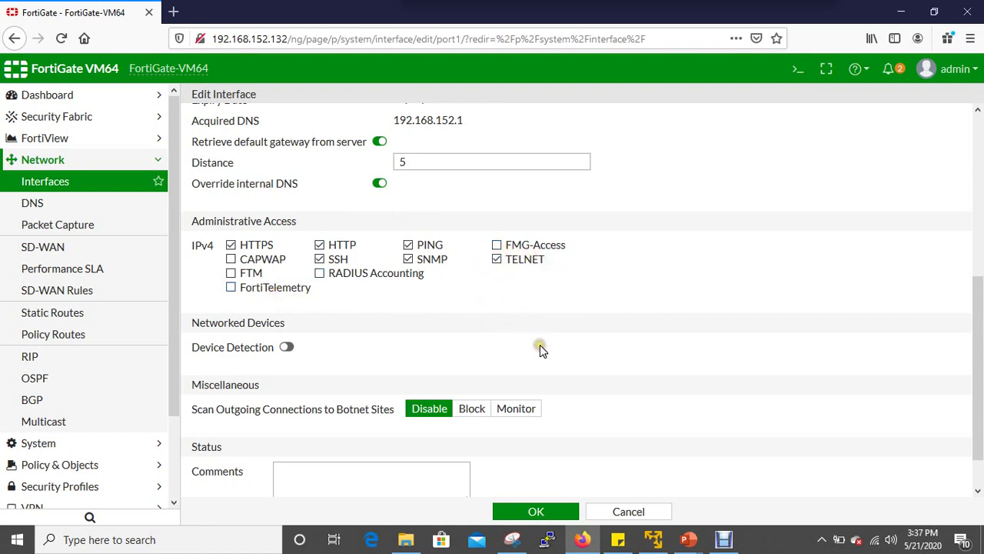
scroll(548, 346, "down", 1)
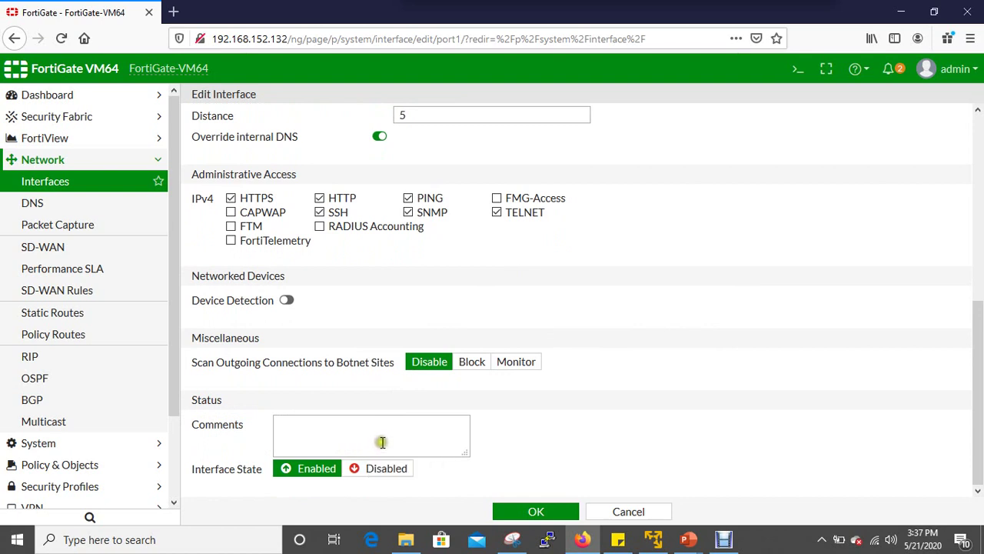
left_click(617, 513)
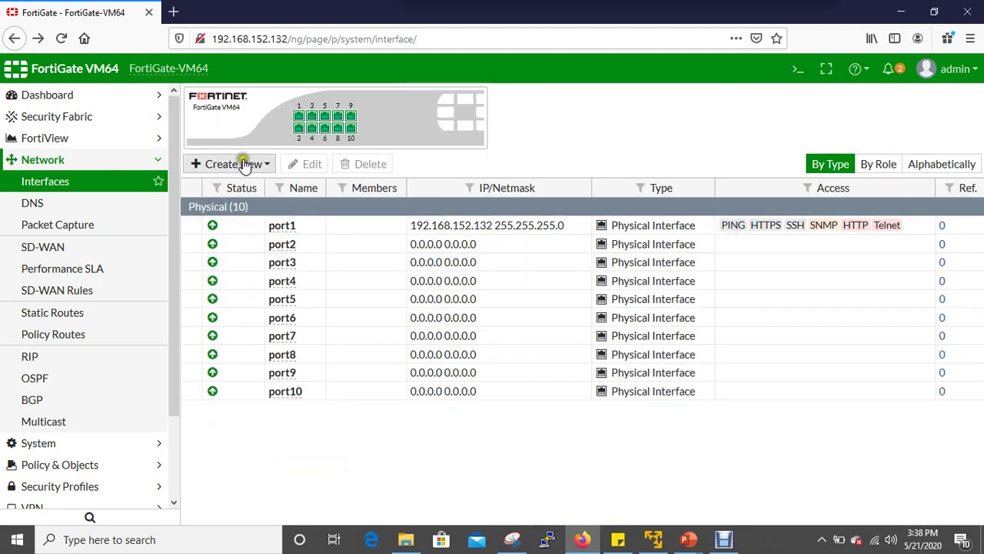
left_click(267, 163)
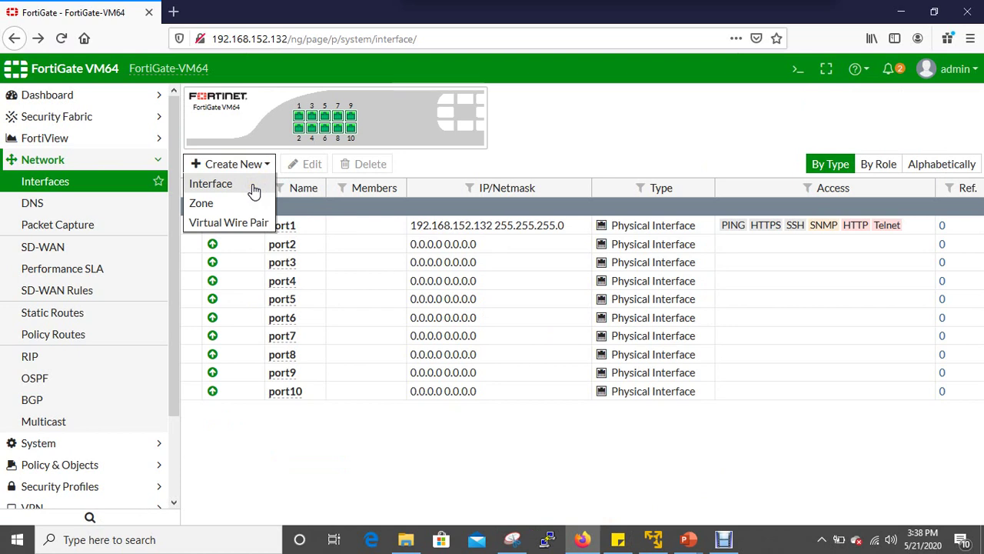
left_click(247, 224)
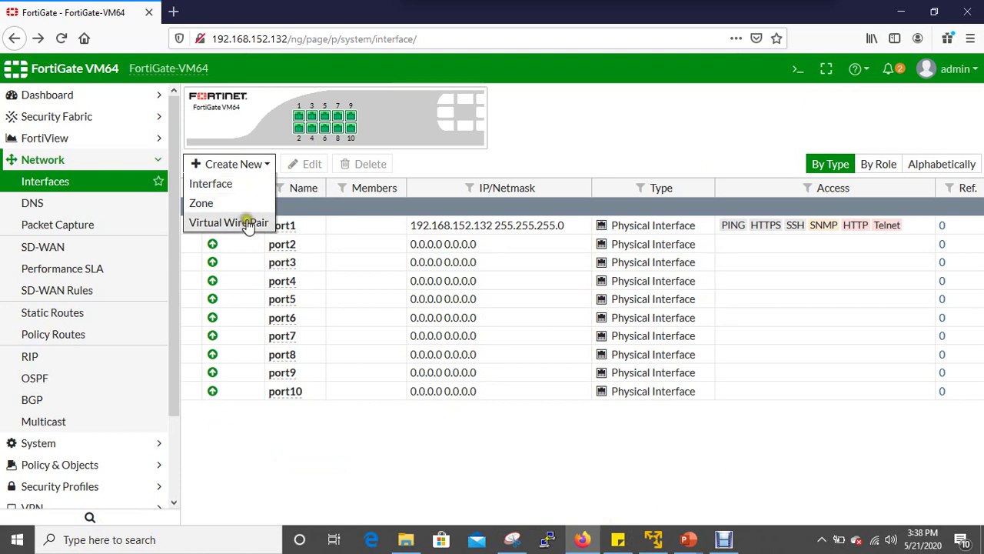
left_click(235, 185)
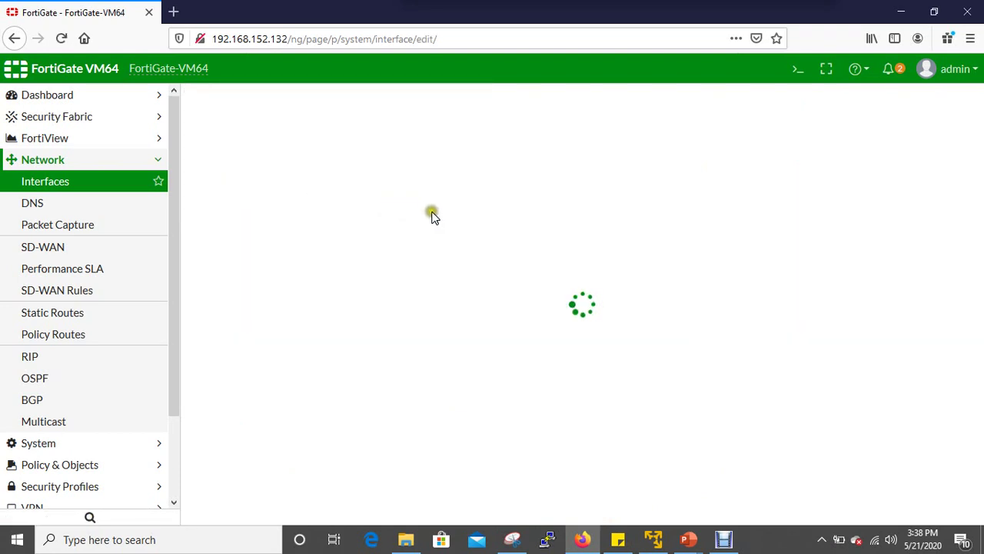
scroll(564, 292, "down", 3)
scroll(538, 277, "up", 3)
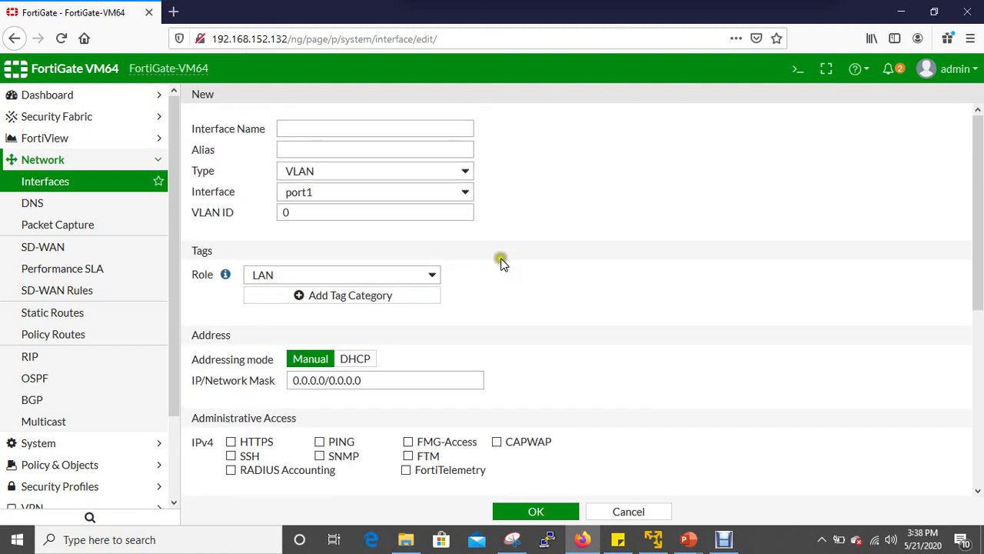
left_click(463, 172)
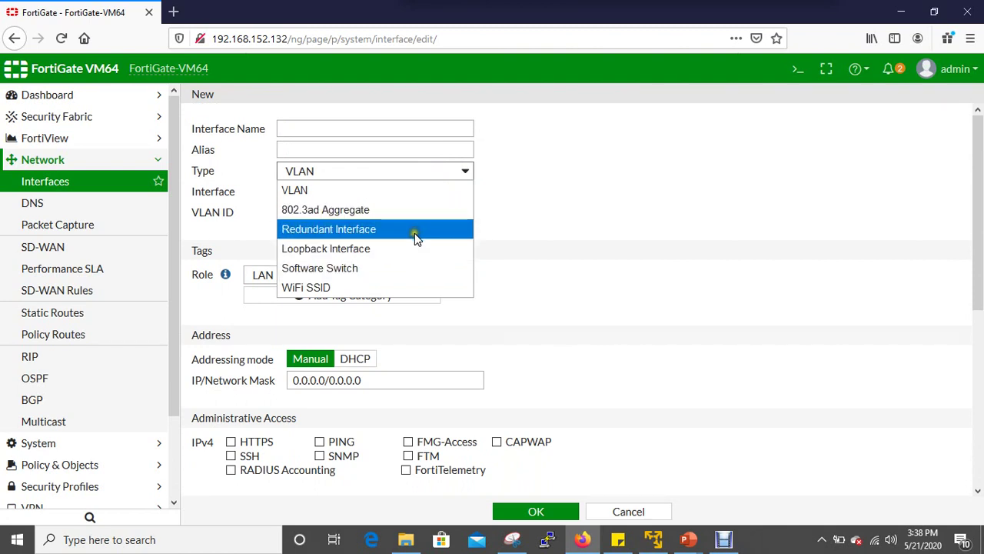
left_click(403, 288)
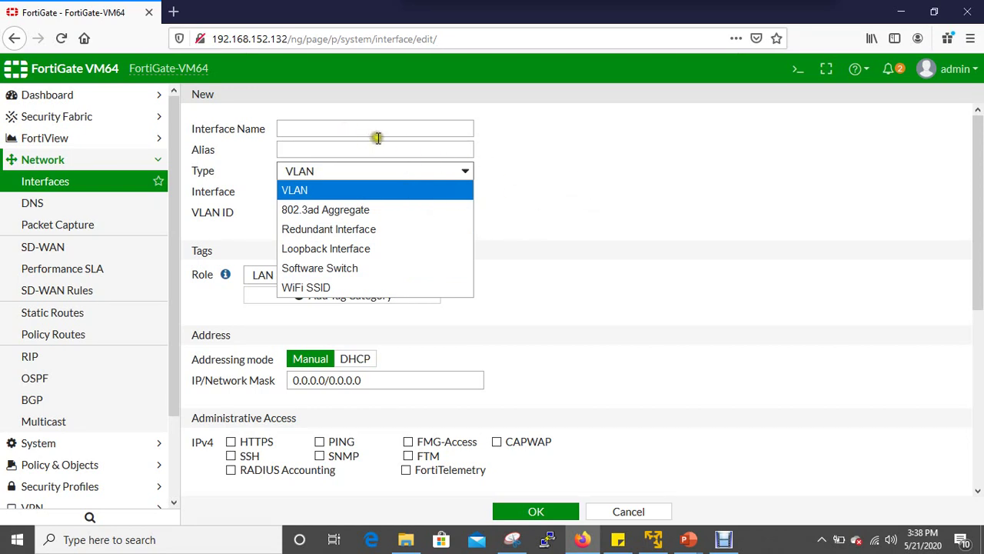
left_click(584, 208)
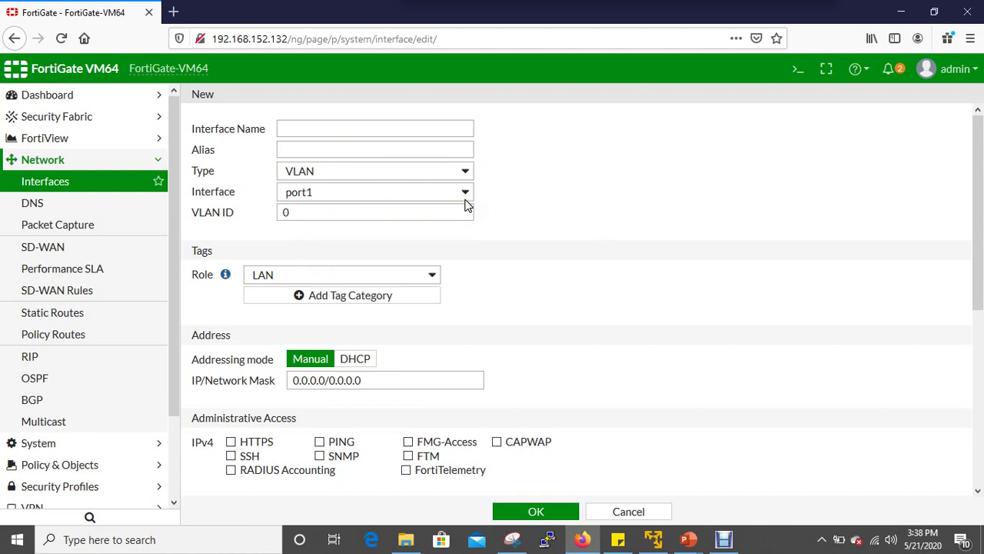
left_click(465, 194)
left_click(620, 211)
scroll(510, 253, "down", 1)
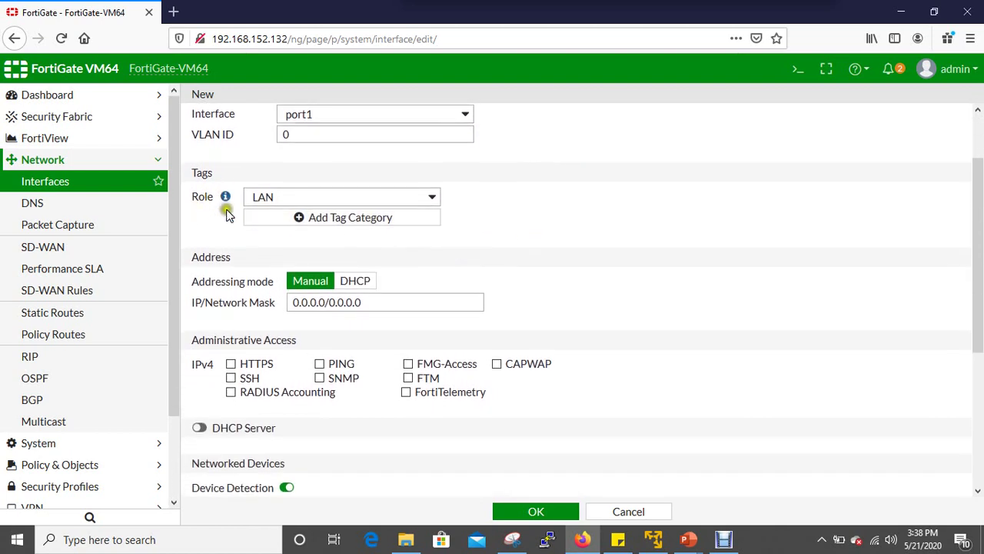
left_click(434, 197)
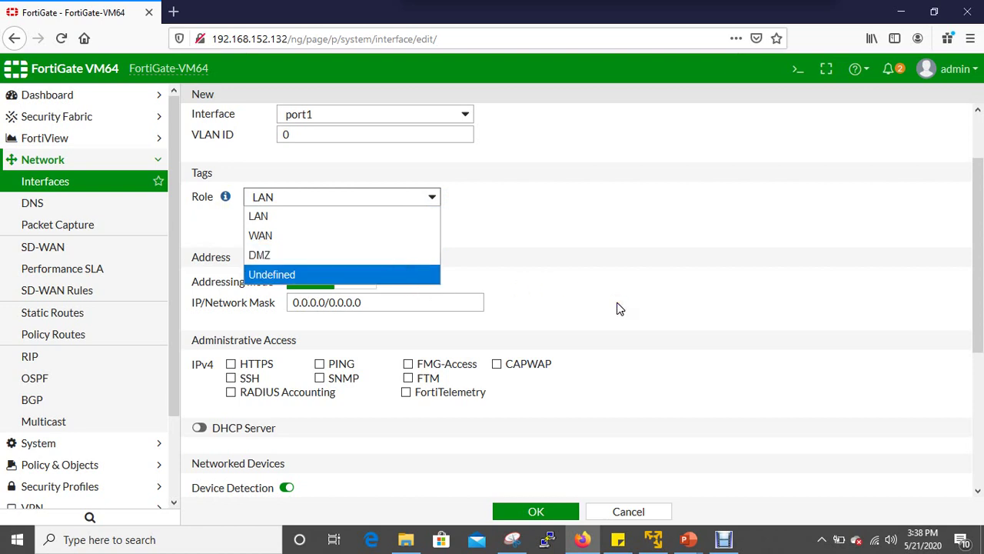
scroll(617, 304, "down", 3)
scroll(615, 326, "down", 1)
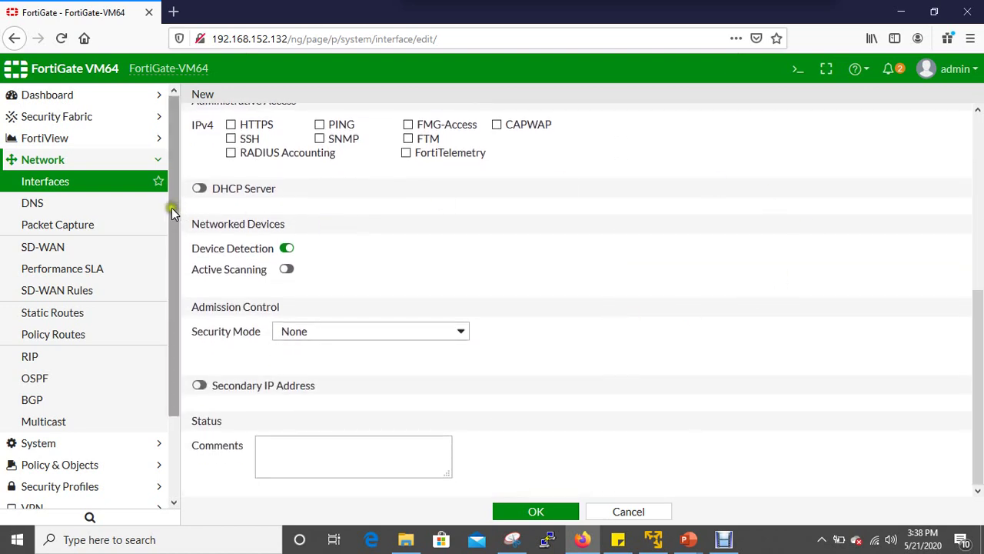
left_click(143, 186)
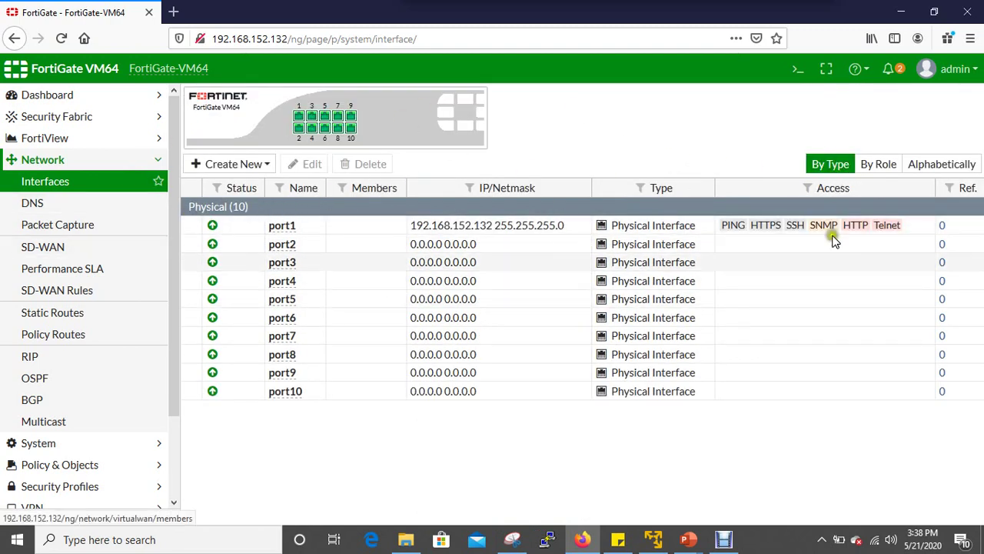
Tour the DNS, Packet Capture, SD-WAN, Performance SLA and SD-WAN Rules pages, ending on Static Routes.
left_click(112, 202)
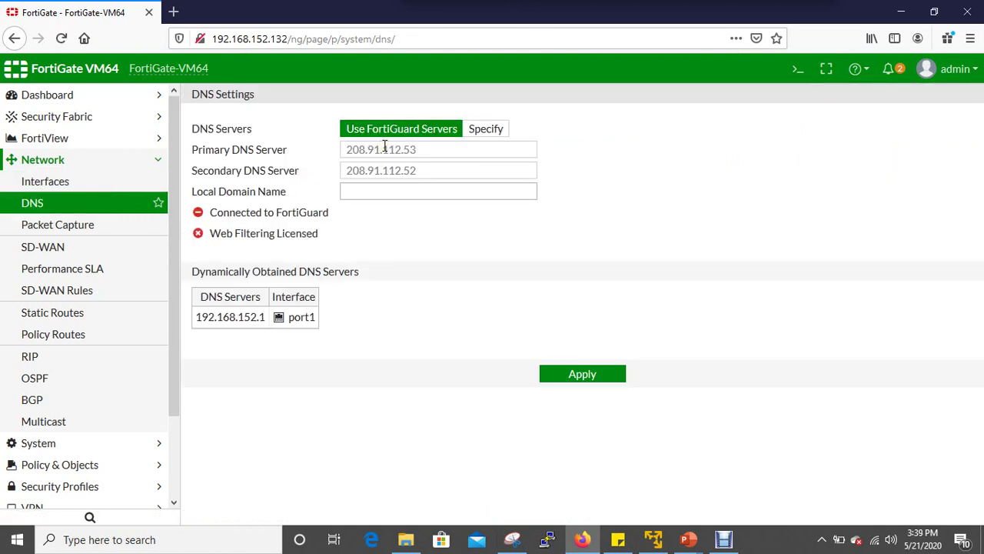
left_click(103, 237)
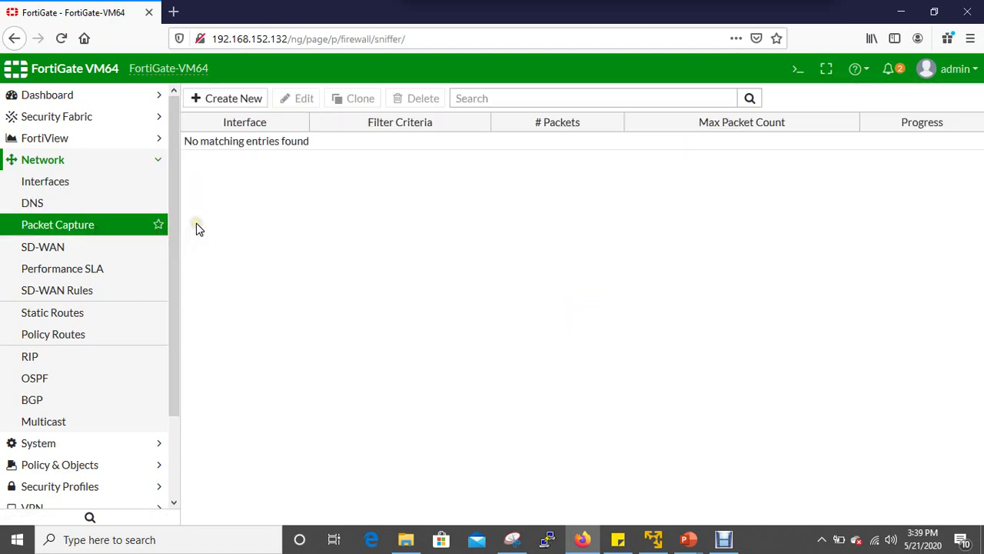
left_click(331, 227)
left_click(127, 248)
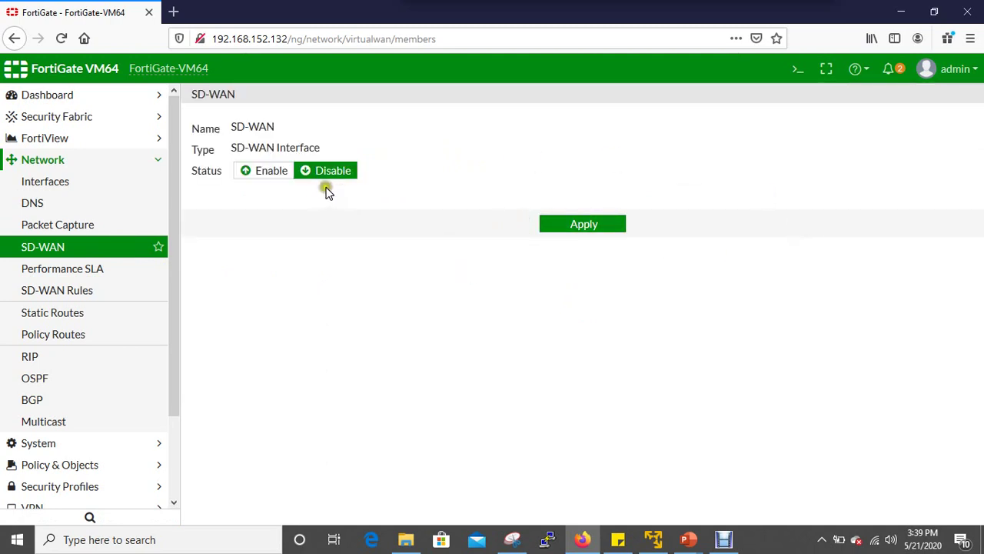
left_click(110, 273)
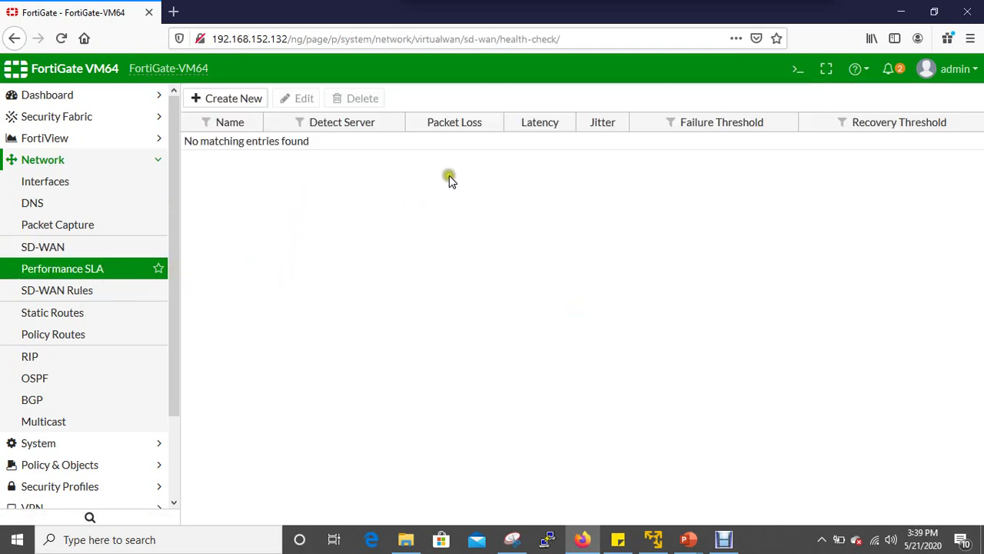
left_click(115, 295)
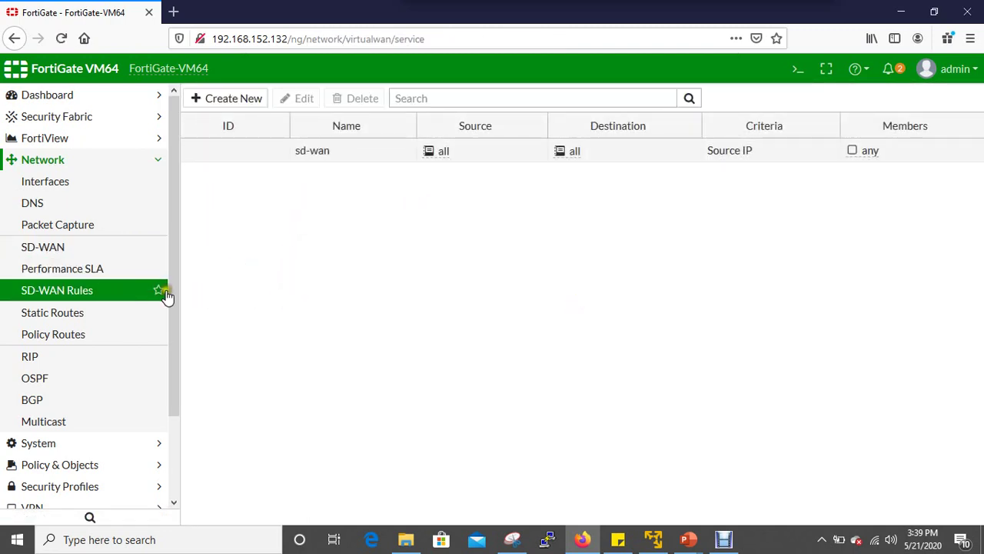
left_click(133, 321)
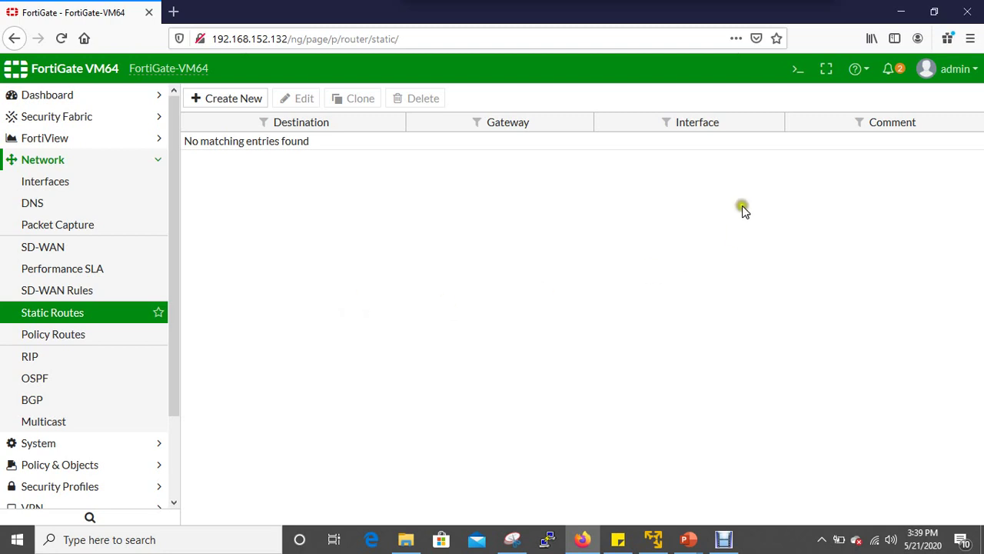
Start a new static route, leaving the interface empty, and reveal its advanced options.
left_click(248, 101)
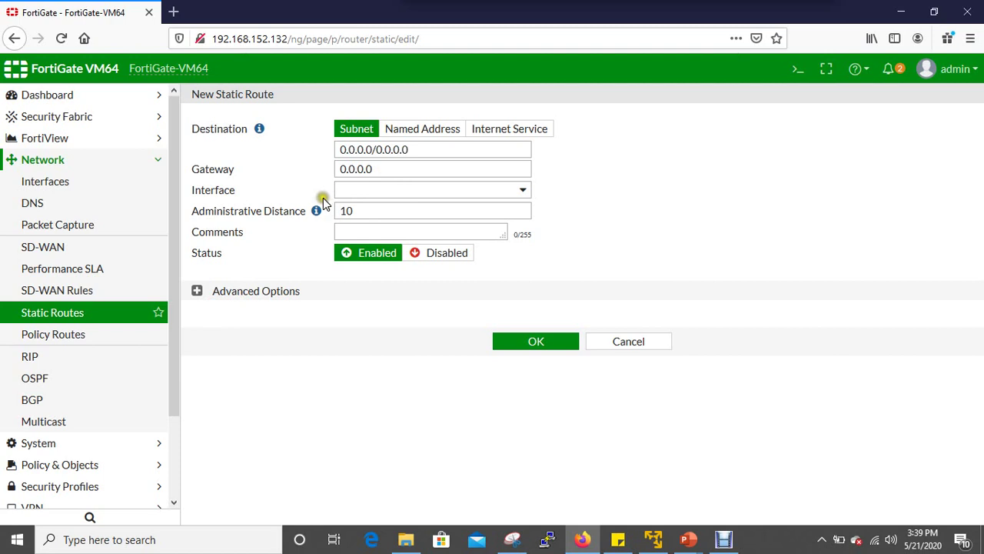
left_click(522, 190)
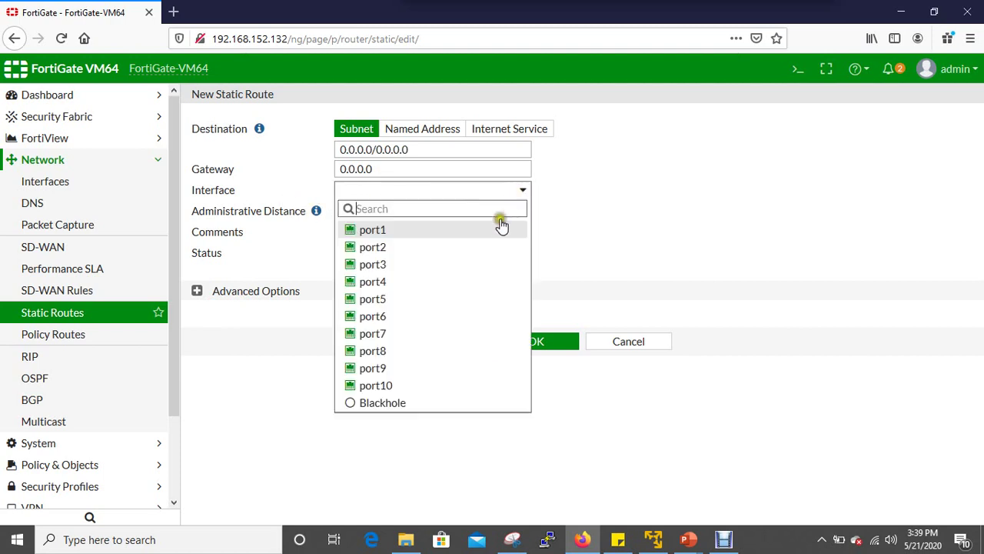
mouse_move(499, 233)
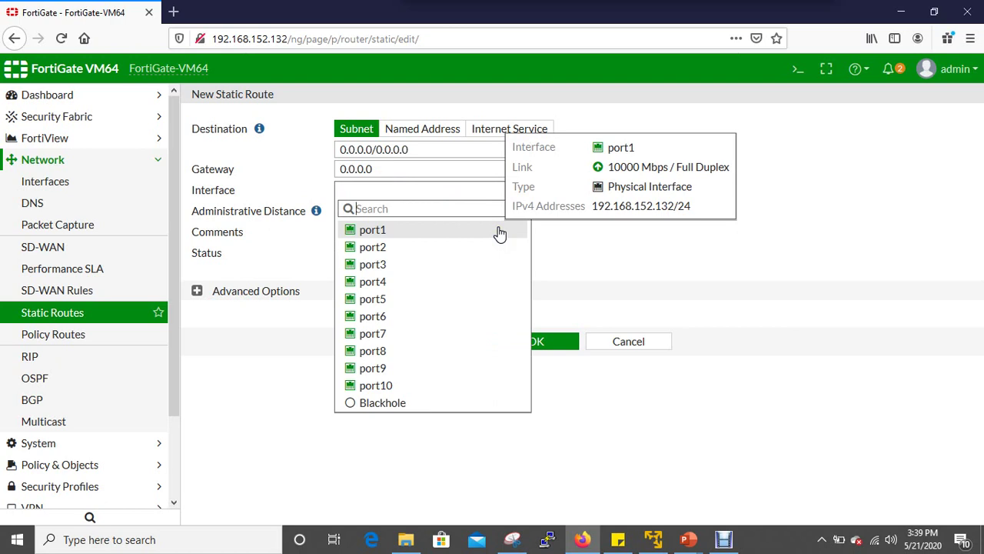
left_click(654, 279)
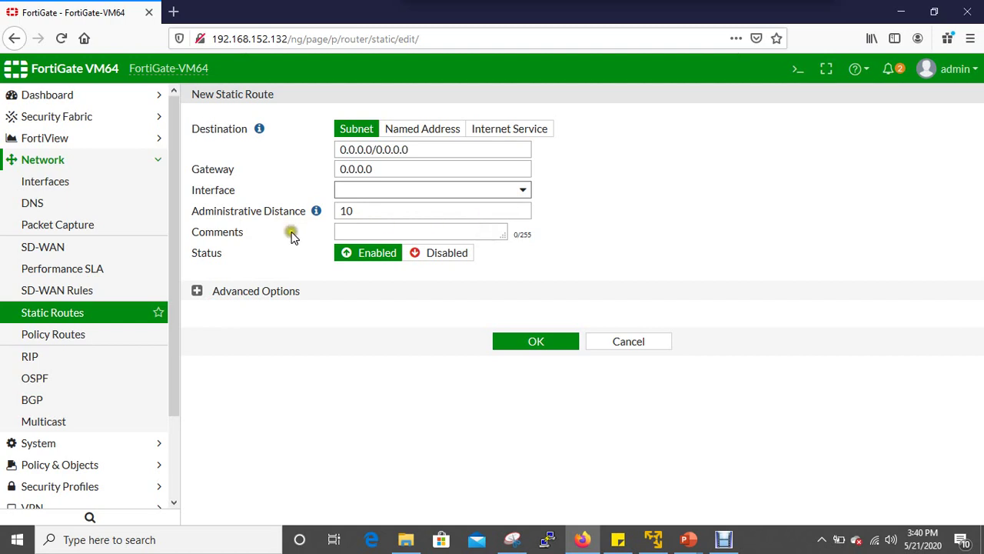
left_click(266, 292)
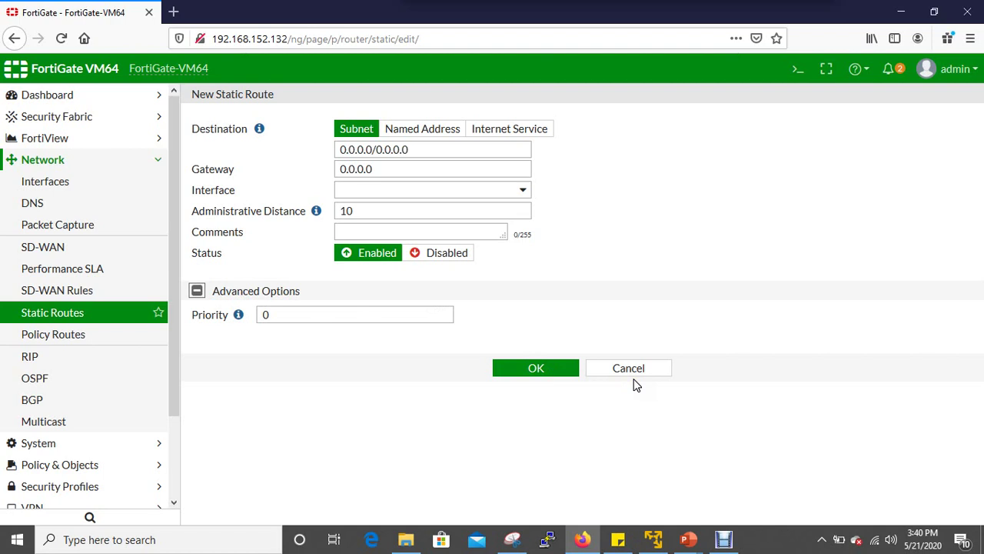
Try Named Address and Internet Service destinations, then move to Policy Routes without saving.
left_click(428, 131)
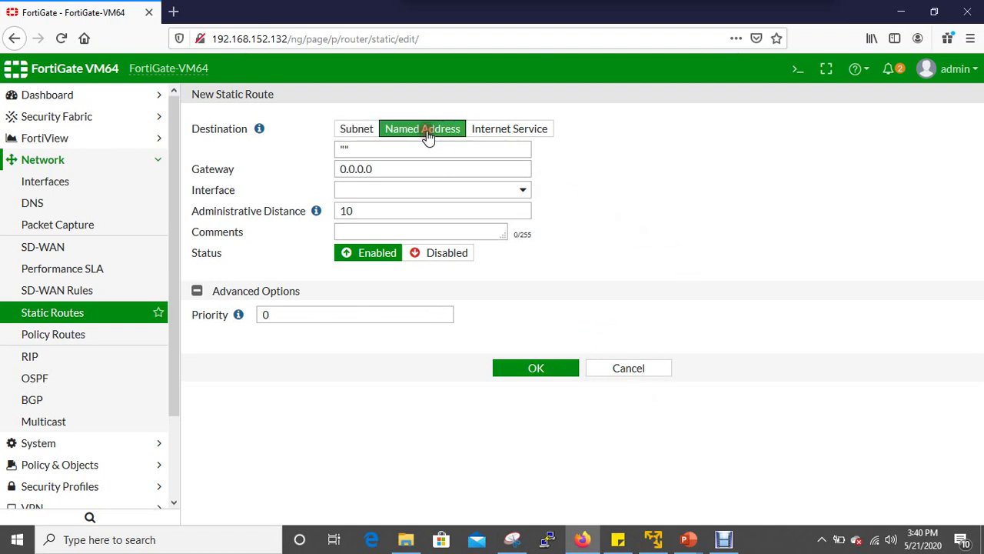
left_click(512, 130)
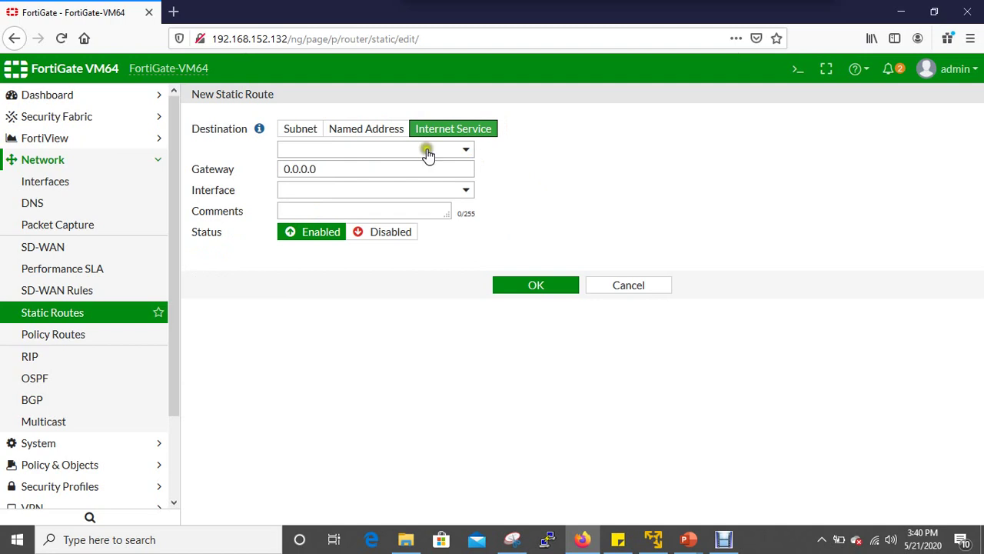
left_click(123, 338)
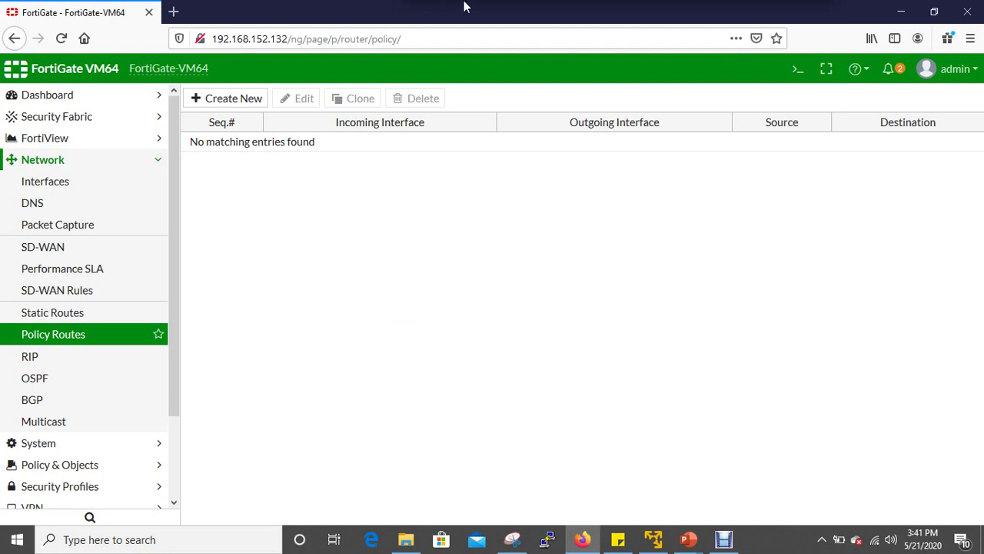
mouse_move(655, 6)
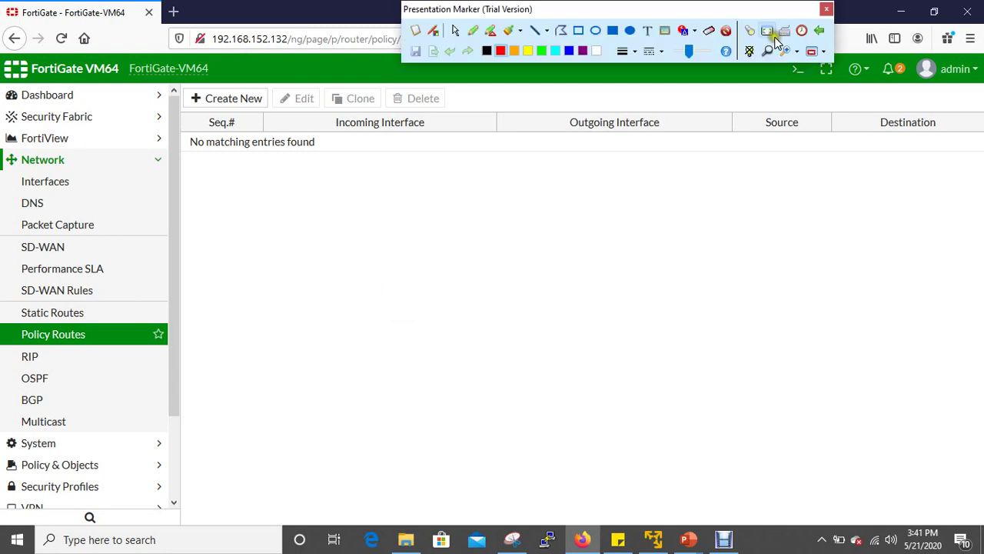
left_click(471, 31)
mouse_move(297, 277)
left_mouse_down()
mouse_move(299, 284)
mouse_move(307, 269)
left_mouse_up()
mouse_move(529, 245)
left_mouse_down()
mouse_move(532, 221)
mouse_move(578, 240)
left_mouse_up()
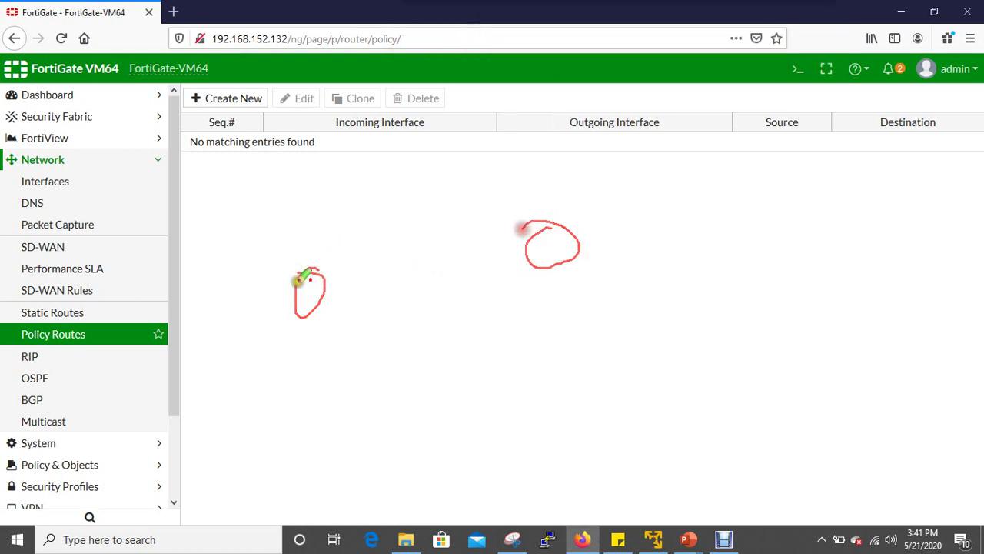
left_click_drag(310, 286, 552, 252)
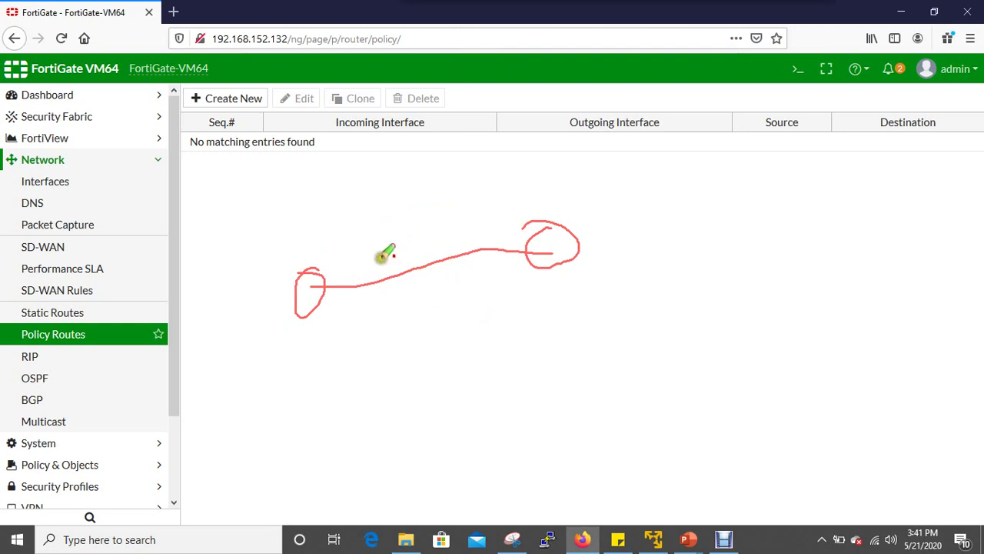
mouse_move(734, 6)
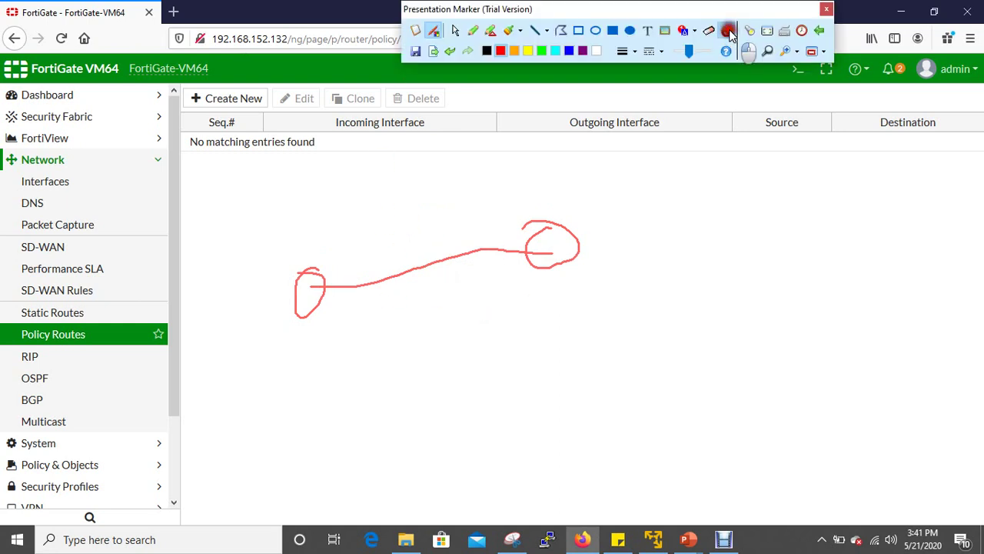
left_click(726, 32)
mouse_move(413, 7)
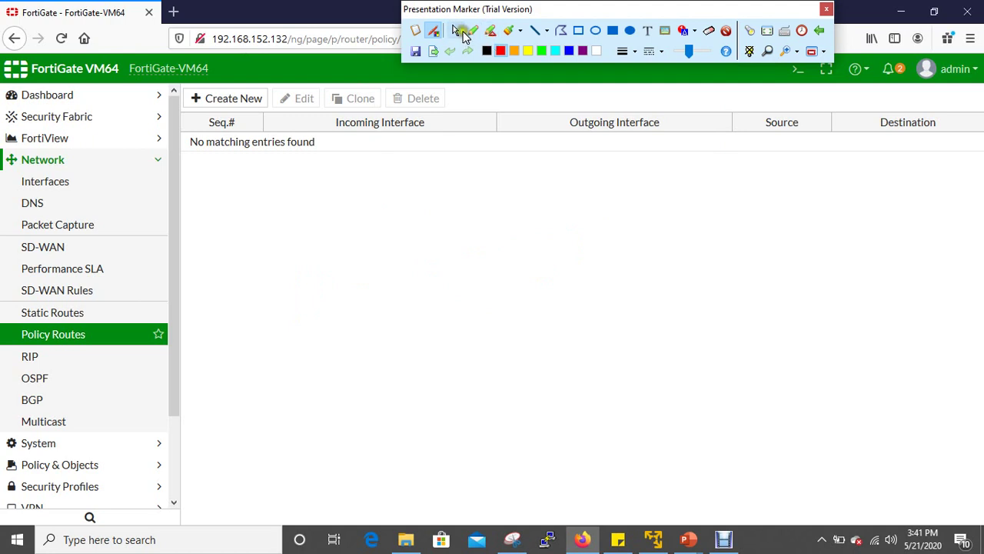
left_click(456, 31)
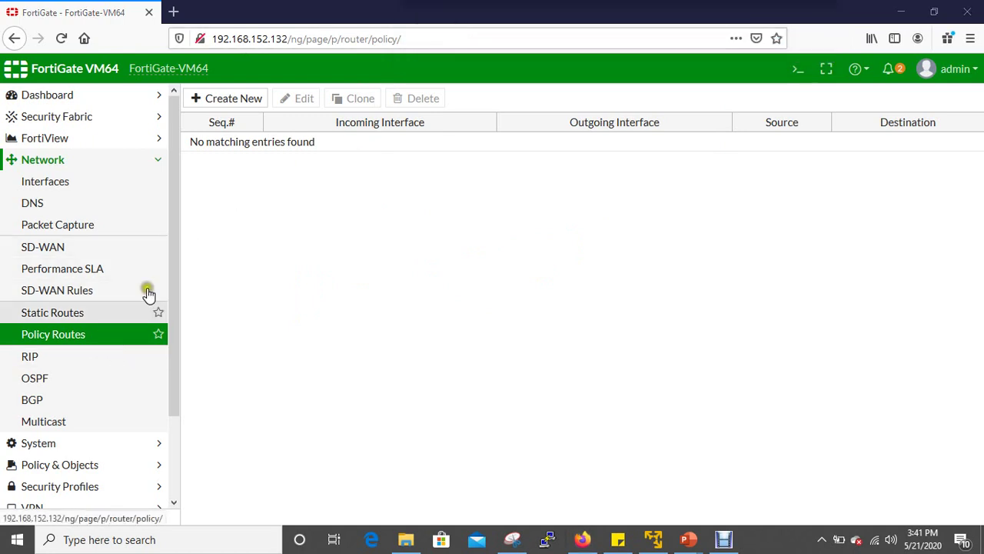
Start a new policy route, browsing incoming interface and source address choices without selecting any.
left_click(228, 100)
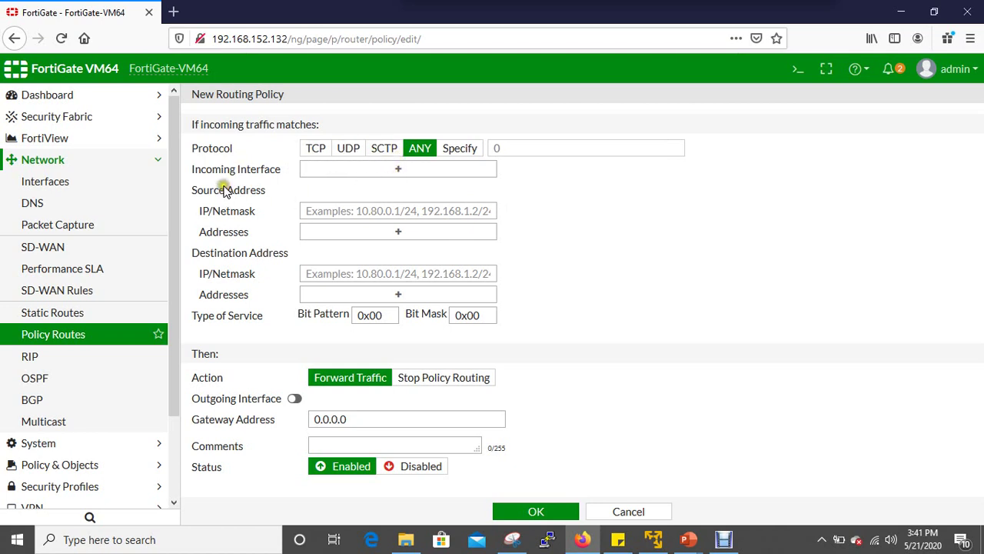
left_click(398, 168)
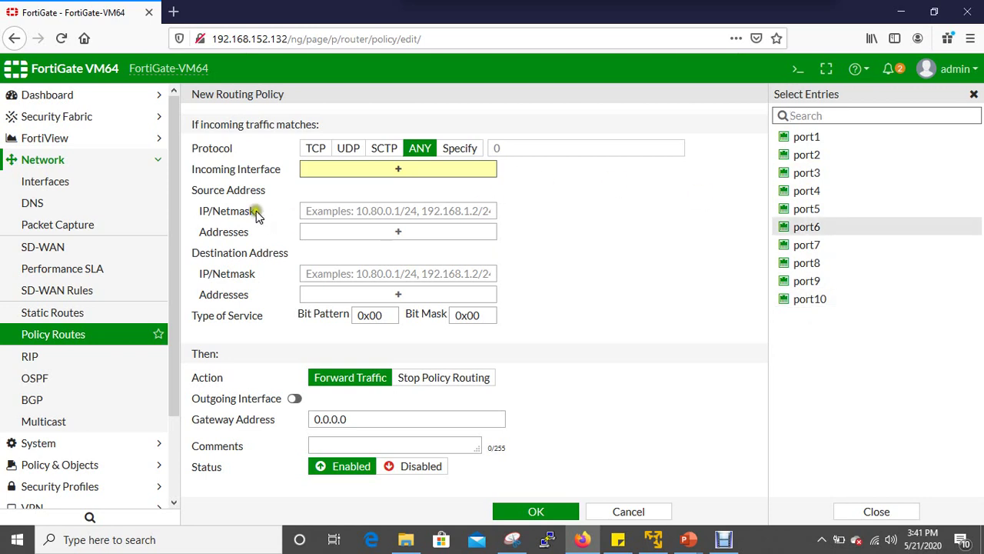
left_click(331, 216)
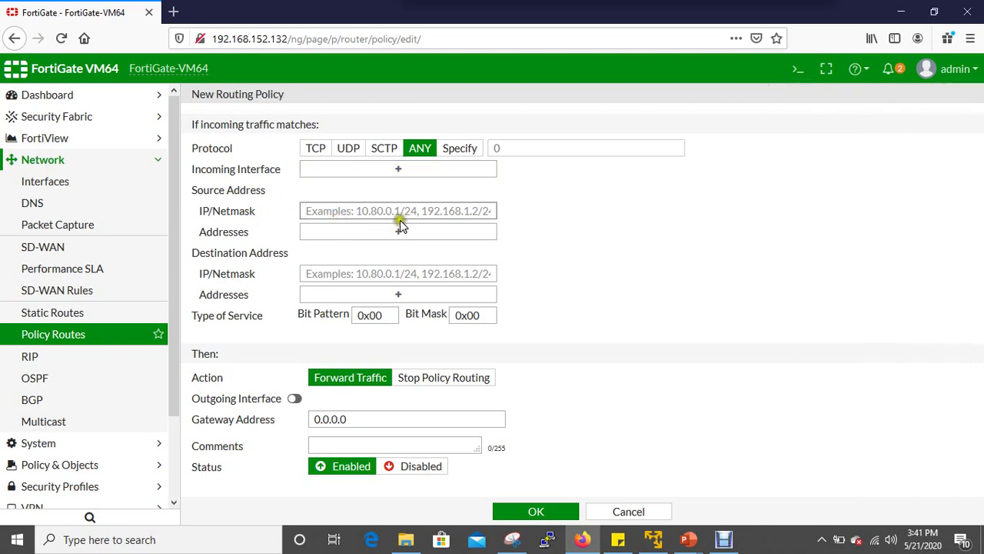
left_click(406, 212)
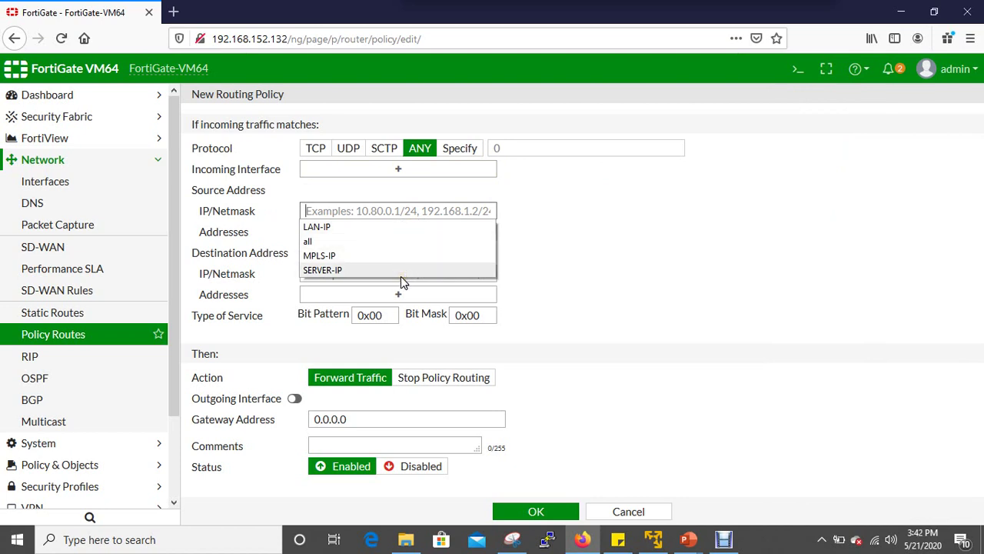
left_click(609, 266)
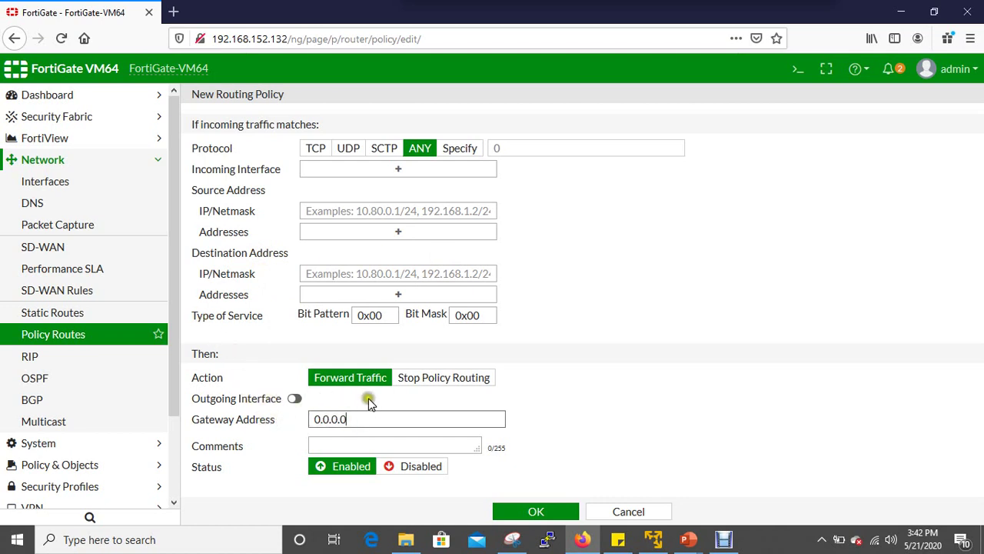
left_click(412, 414)
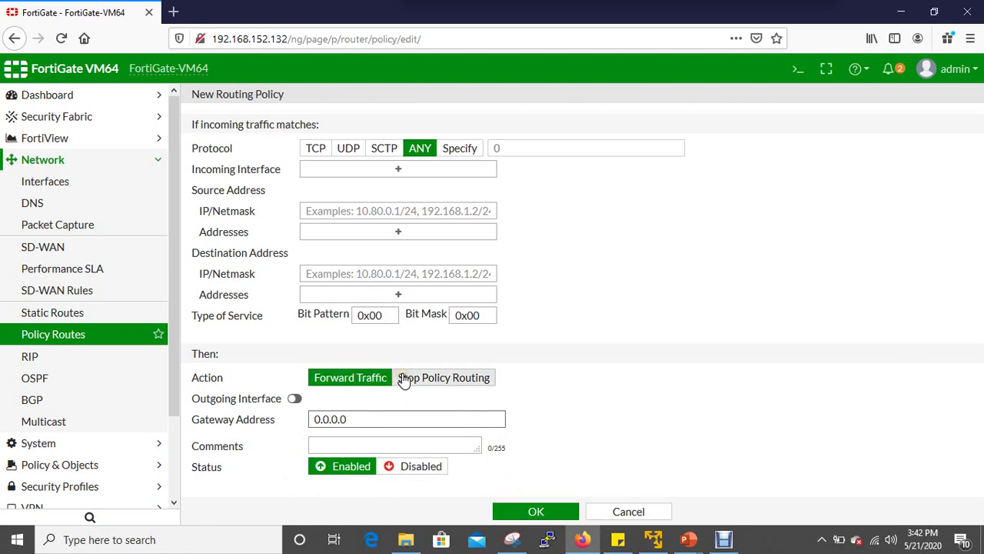
left_click(129, 371)
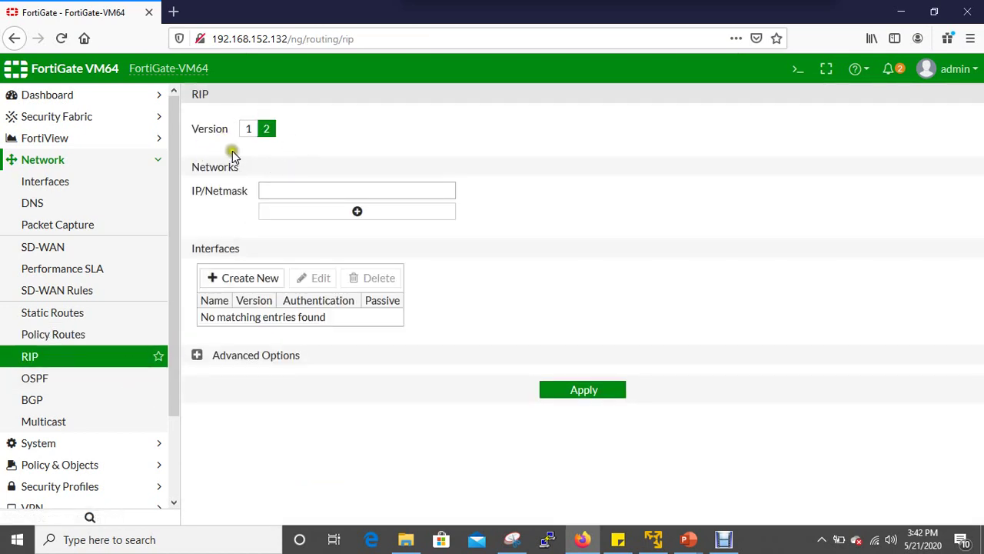
Add and remove extra RIP network rows and cancel adding a RIP interface, leaving RIP unchanged.
left_click(363, 214)
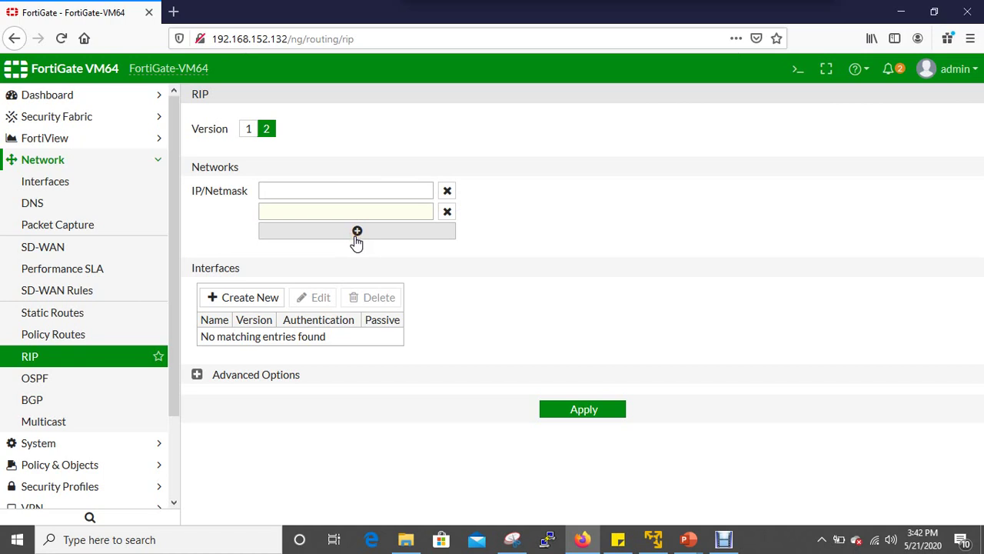
left_click(356, 238)
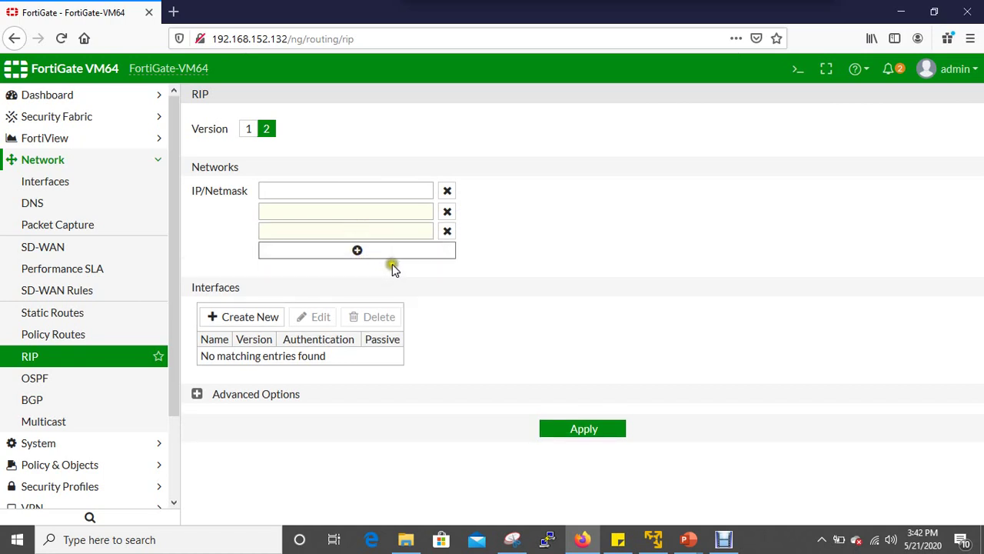
left_click(447, 231)
left_click(446, 213)
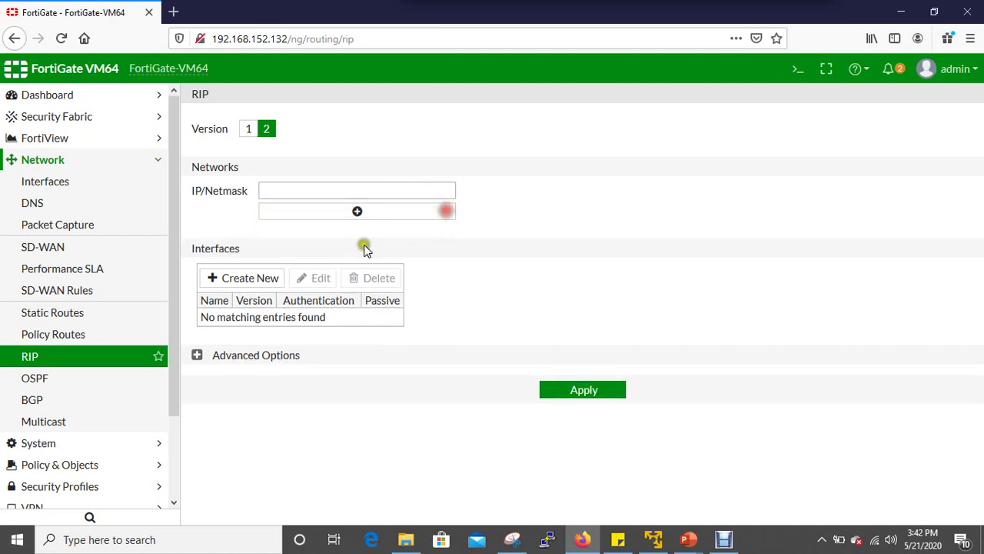
left_click(244, 278)
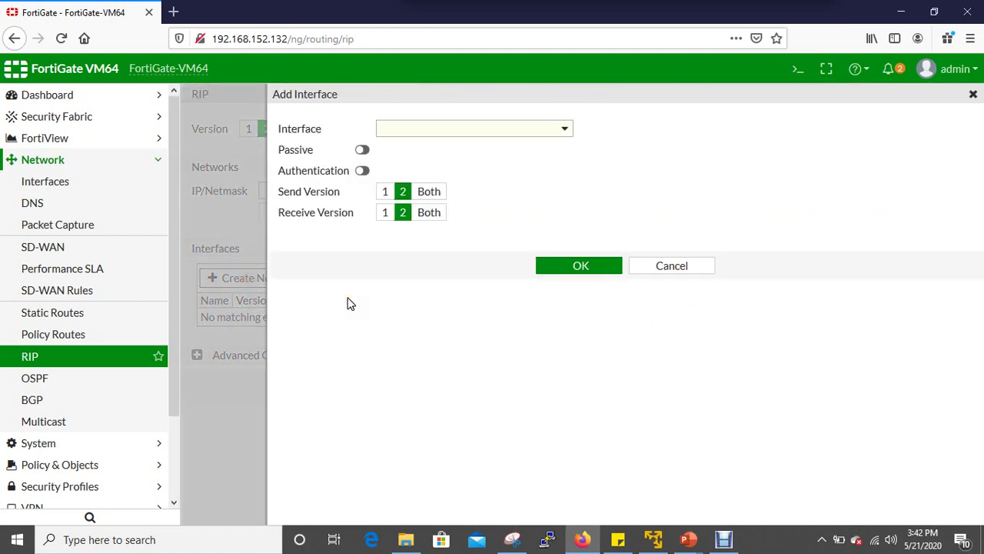
left_click(567, 130)
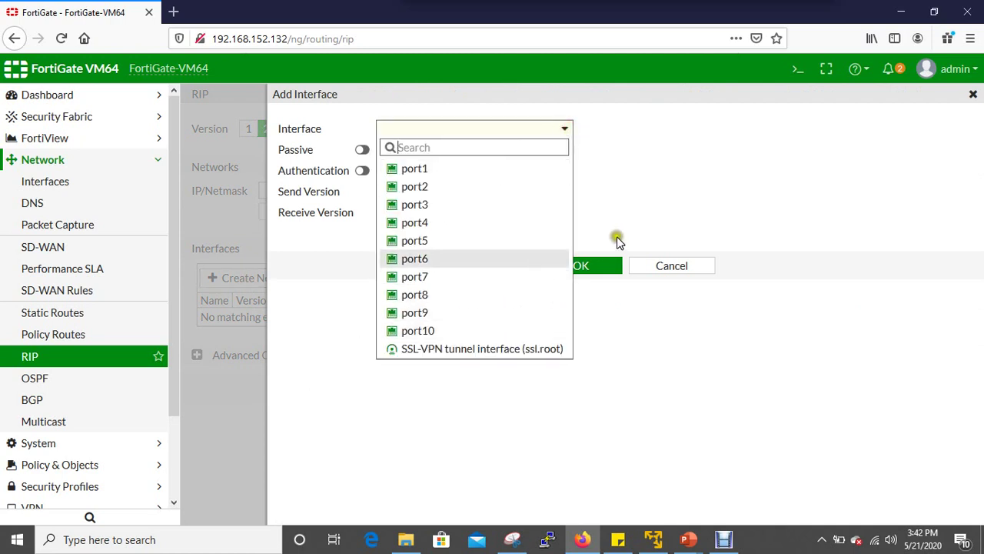
left_click(676, 202)
left_click(672, 266)
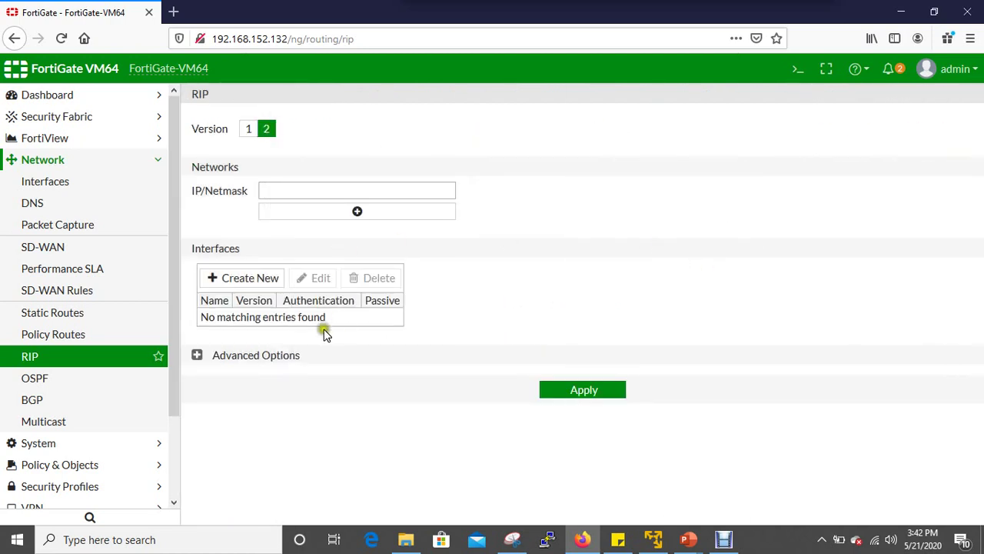
left_click(126, 382)
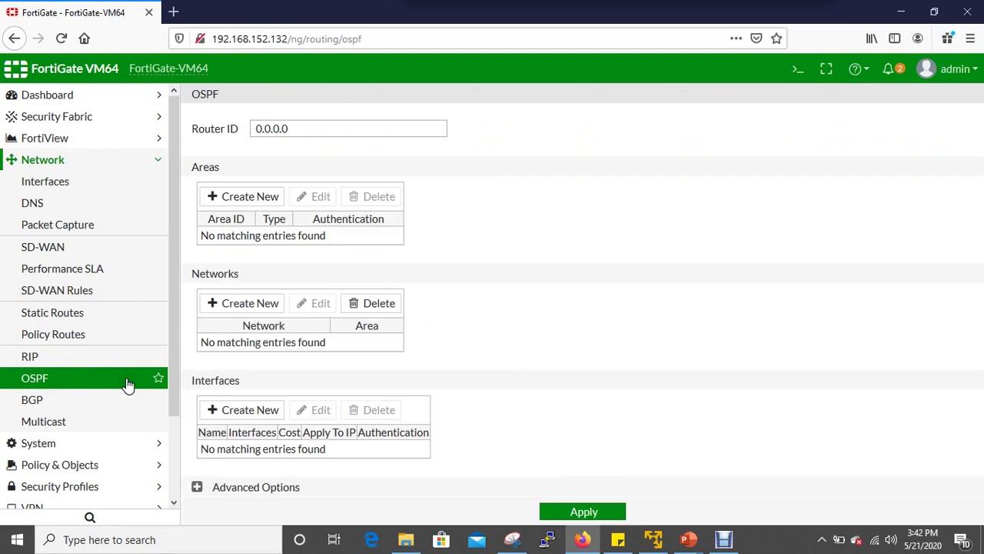
Pass through the BGP and Multicast pages, then open System > Administrators.
left_click(119, 401)
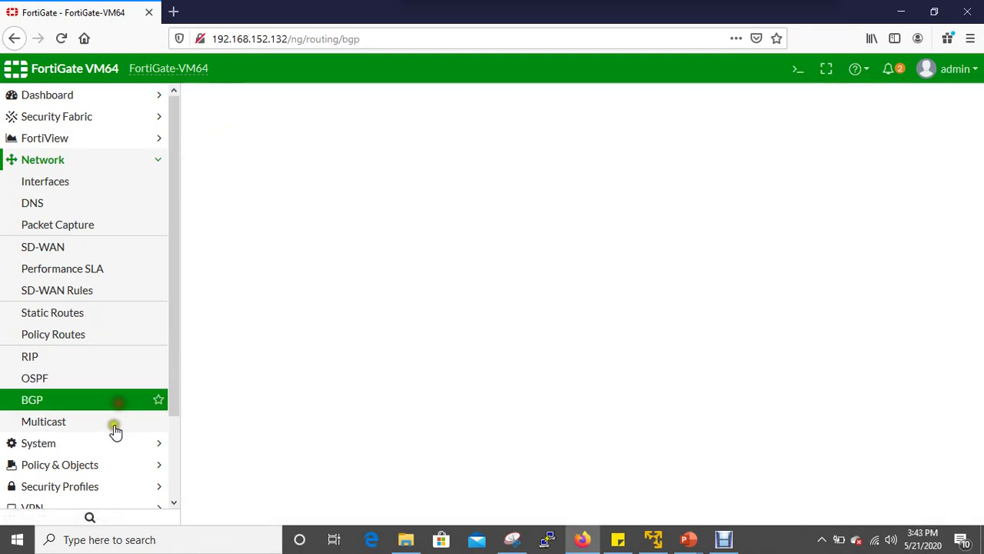
left_click(114, 429)
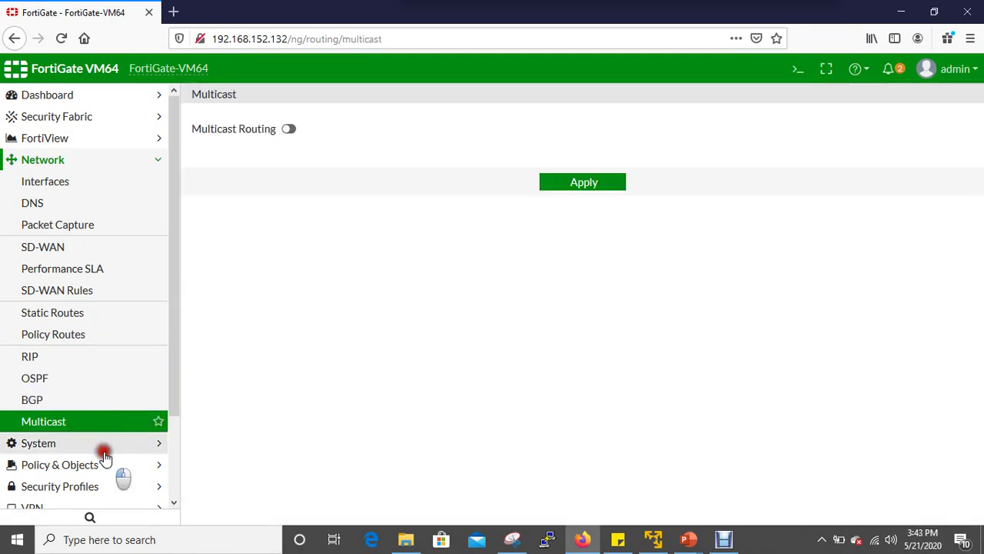
left_click(104, 452)
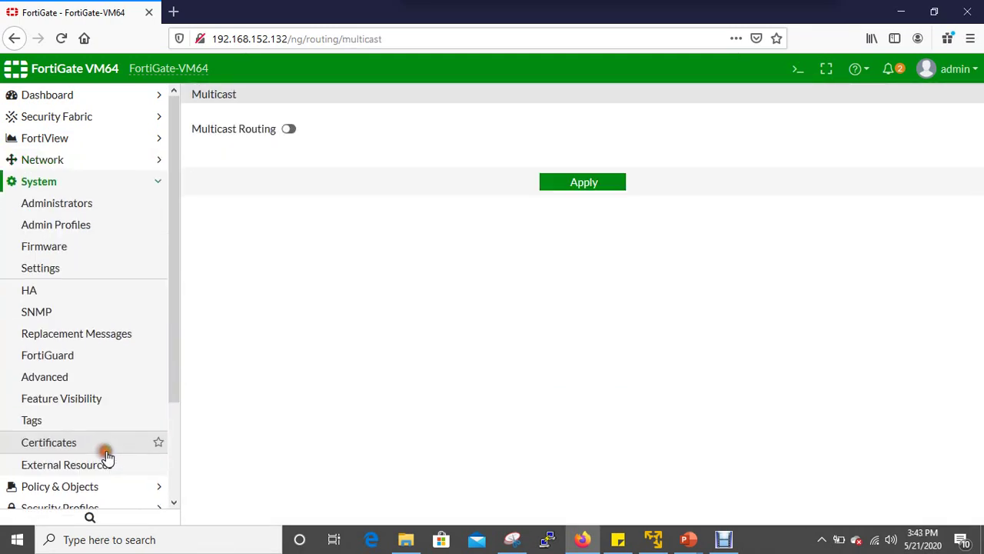
left_click(139, 211)
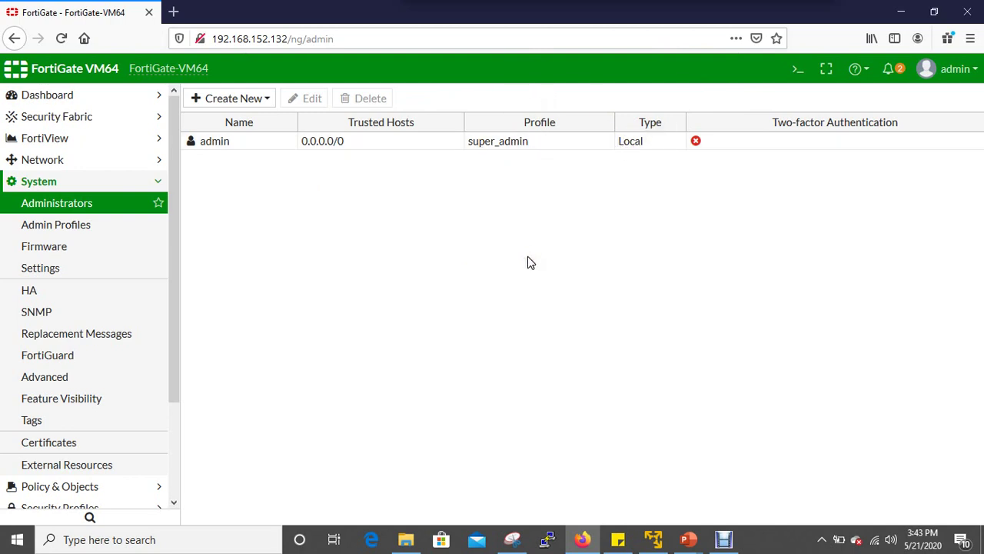
Start a new regular administrator account, viewing the profile list without choosing one.
left_click(227, 100)
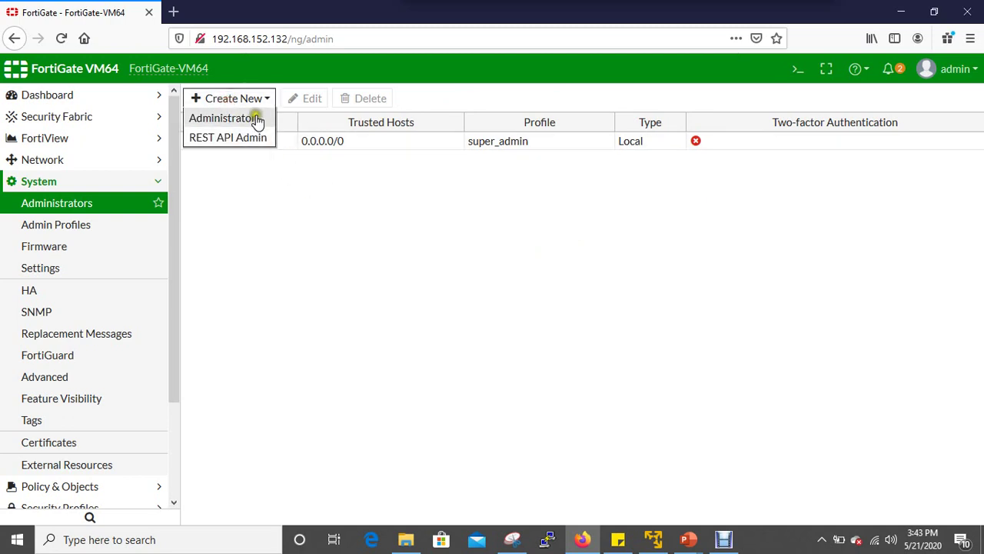
left_click(257, 121)
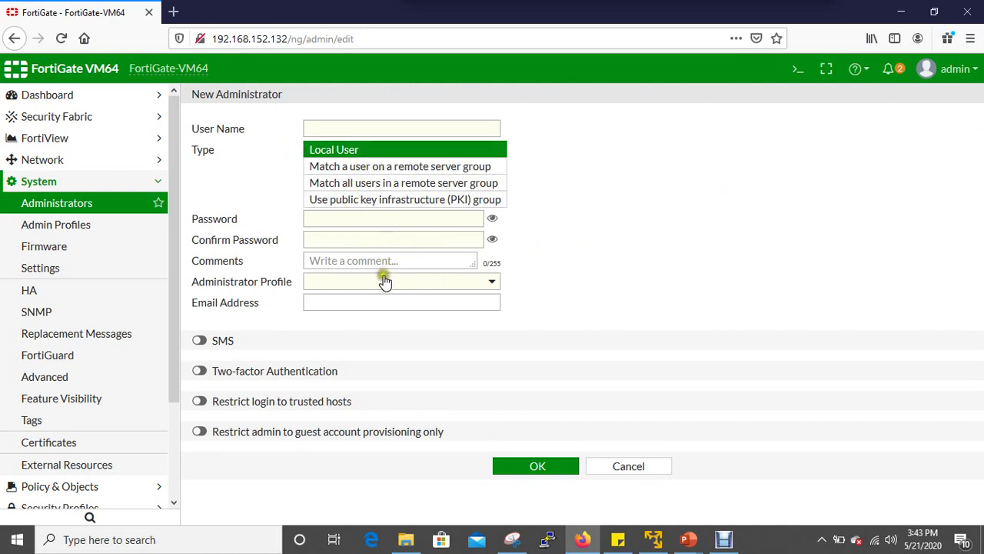
left_click(496, 282)
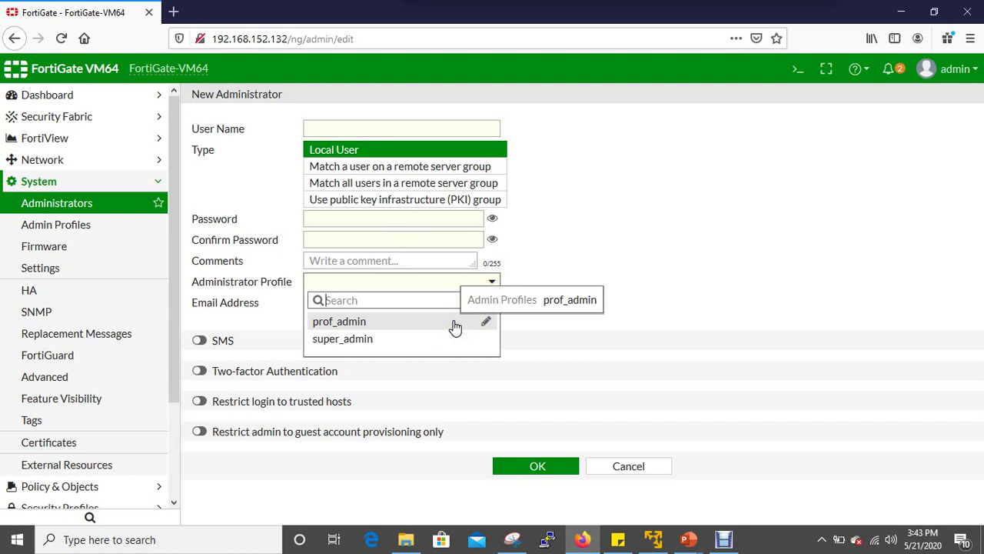
left_click(691, 336)
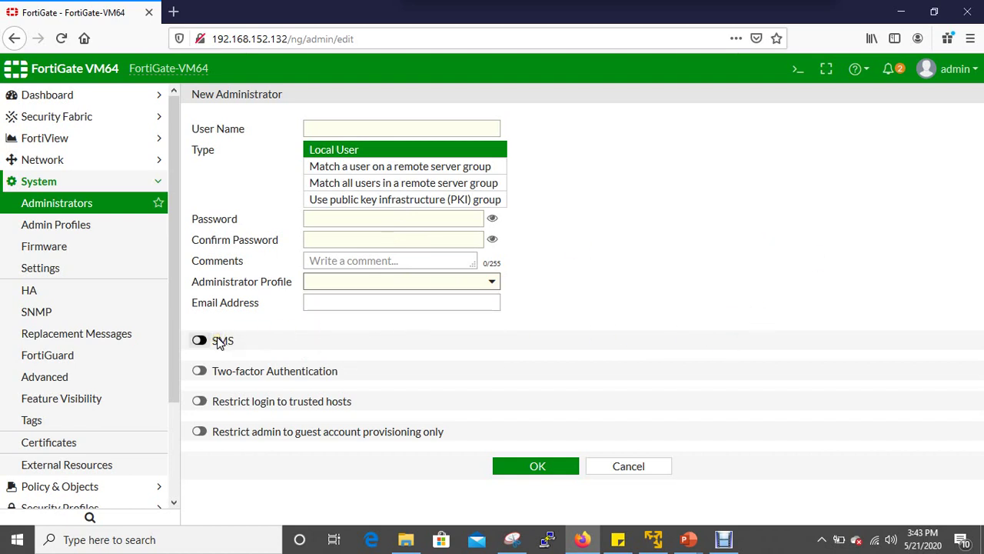
left_click(468, 305)
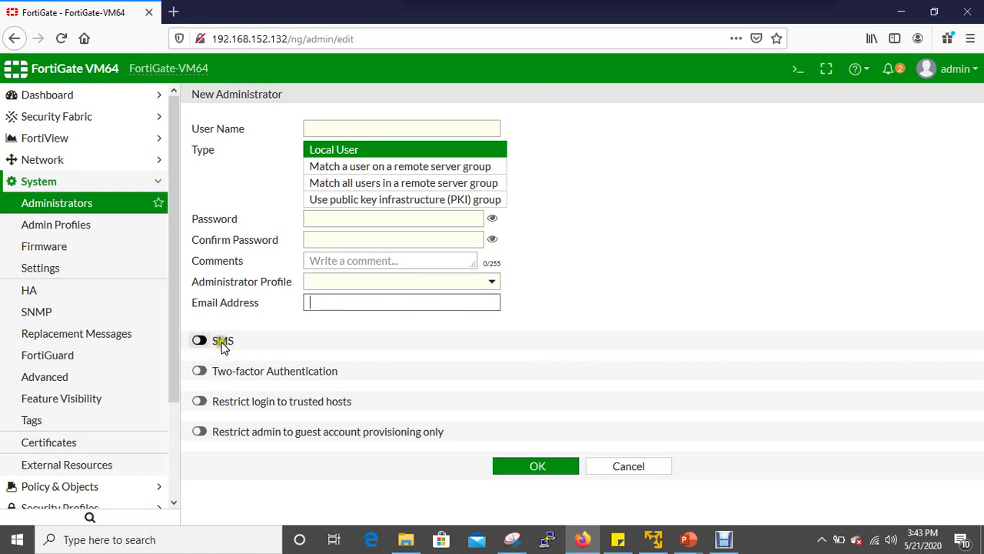
Turn on two-factor authentication and check the token list, which offers nothing to pick.
left_click(200, 371)
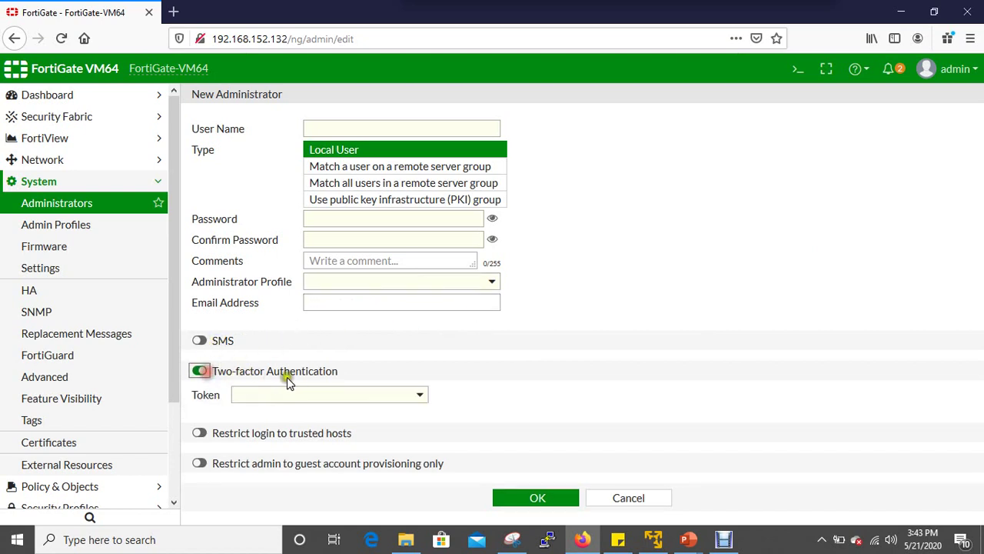
left_click(416, 394)
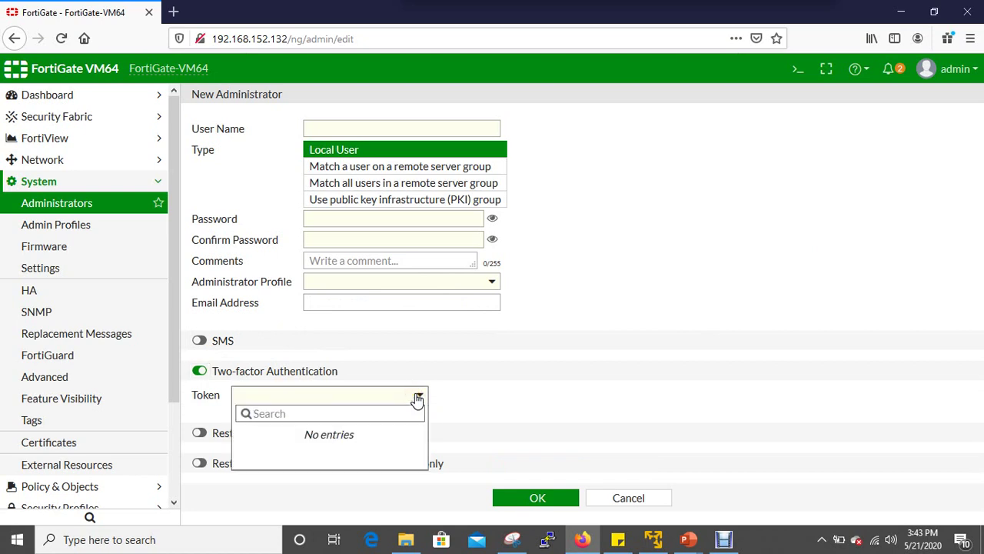
left_click(513, 396)
Turn on SMS verification and browse the country dial codes without choosing one.
left_click(200, 340)
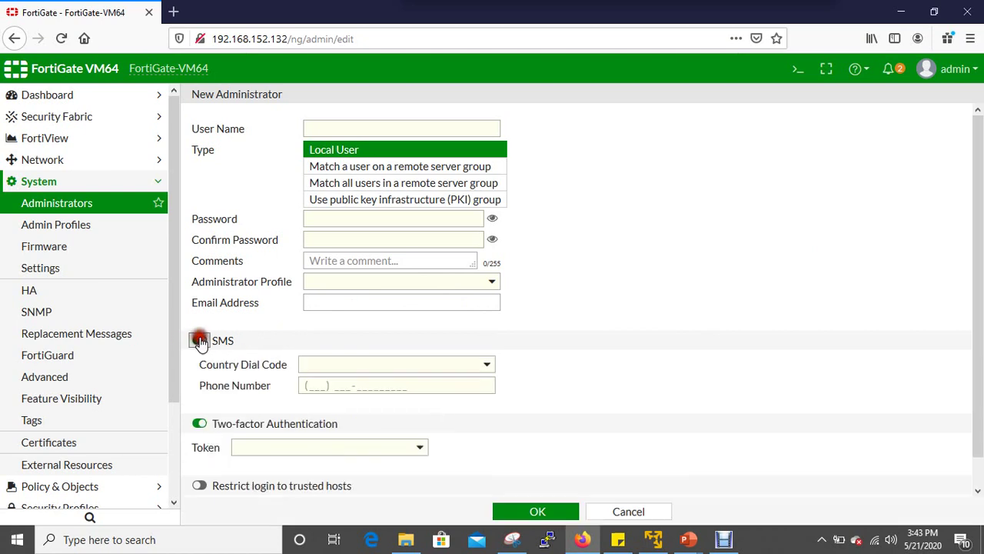
scroll(621, 371, "down", 1)
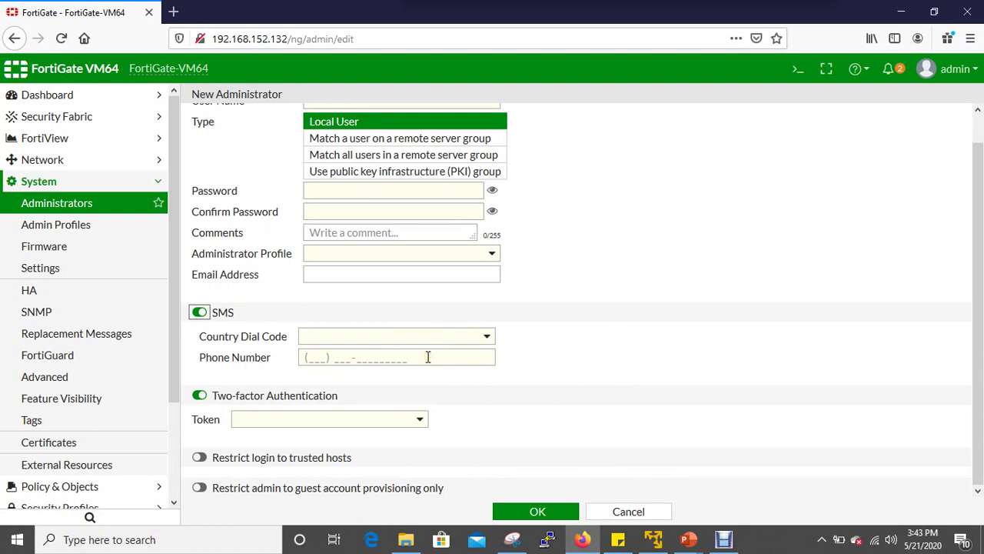
left_click(487, 336)
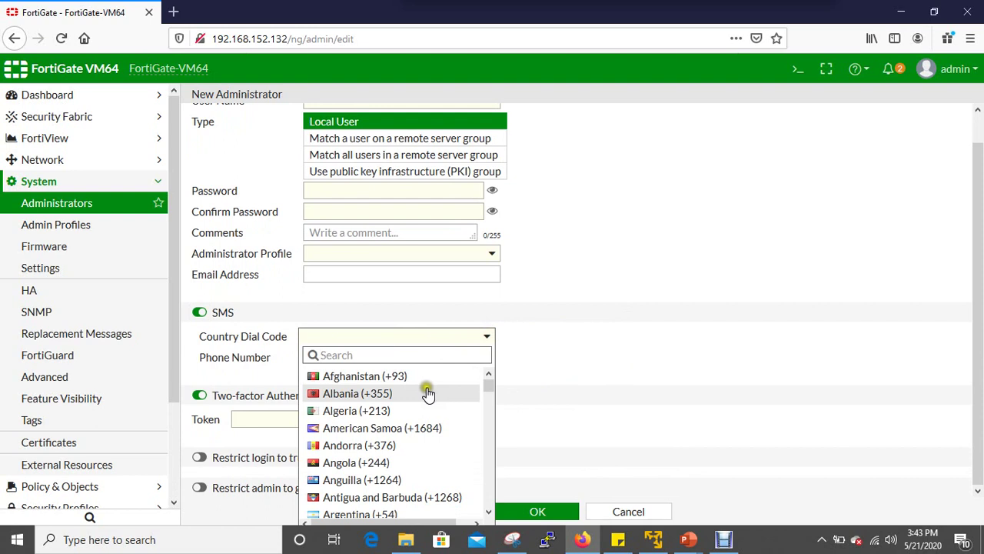
scroll(426, 400, "down", 10)
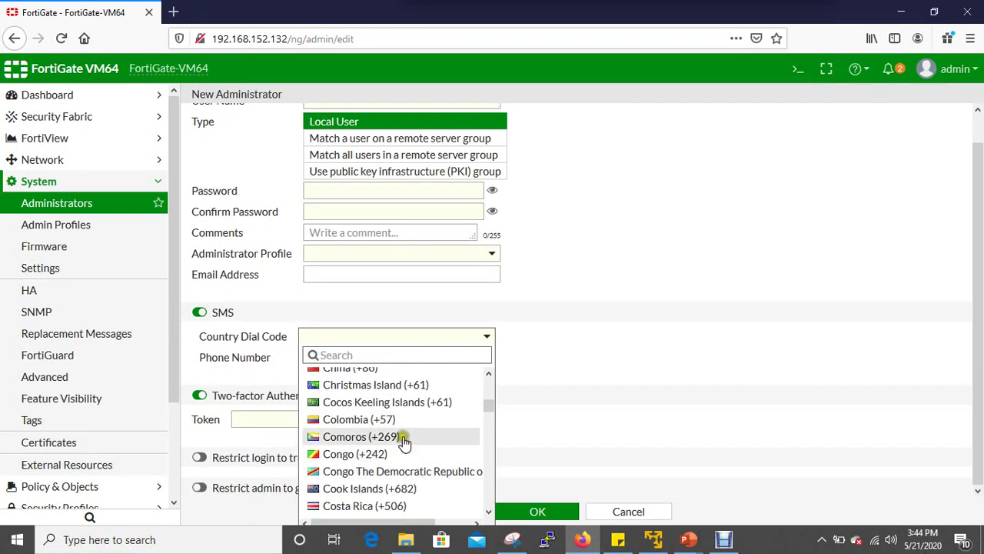
left_click(685, 387)
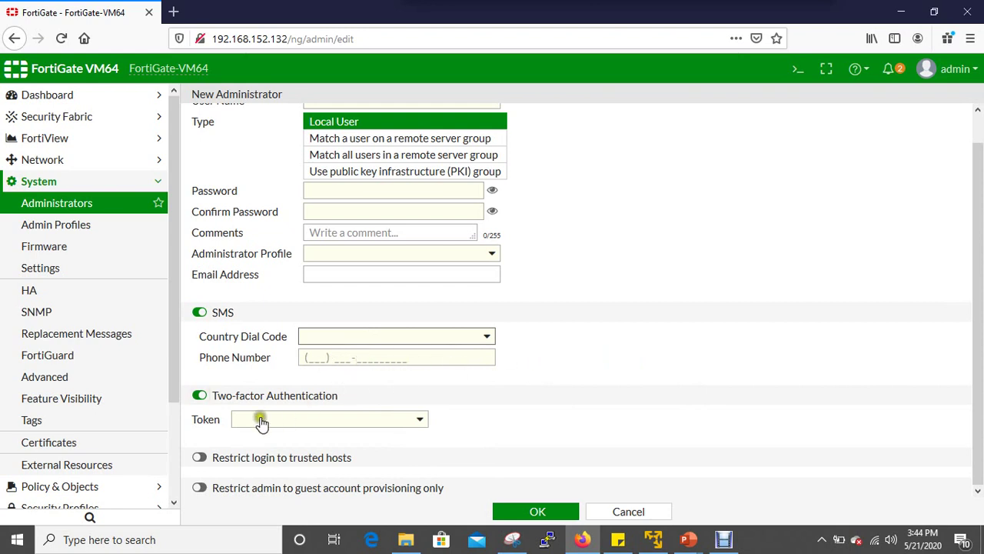
Restrict the administrator's login to trusted hosts and add a fourth Trusted Host entry.
left_click(199, 457)
scroll(555, 429, "down", 1)
scroll(555, 429, "down", 1)
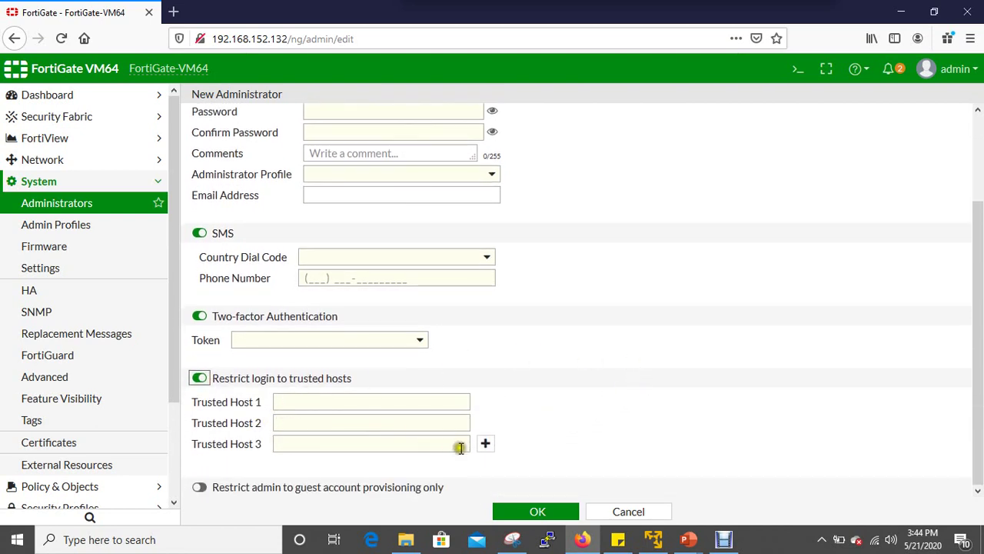
left_click(485, 443)
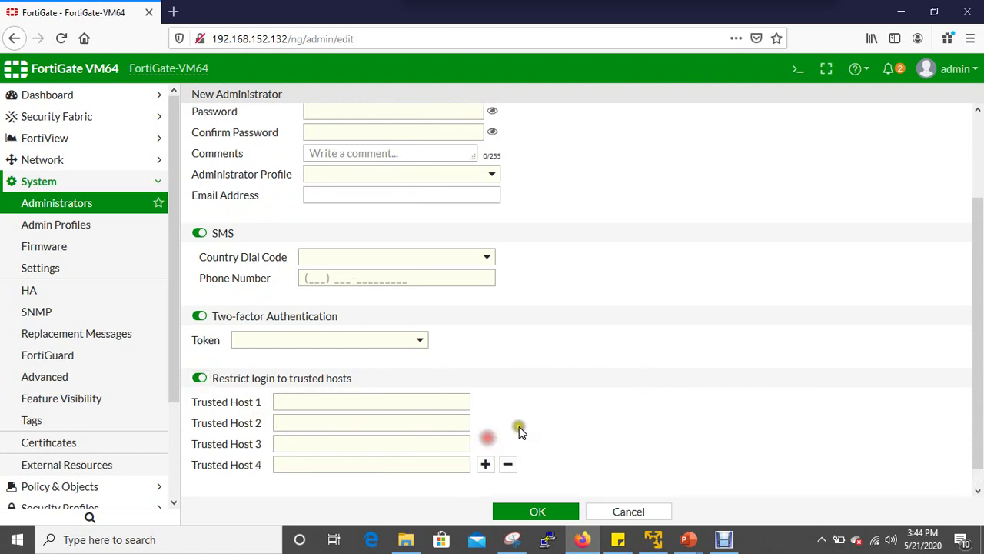
scroll(514, 414, "down", 1)
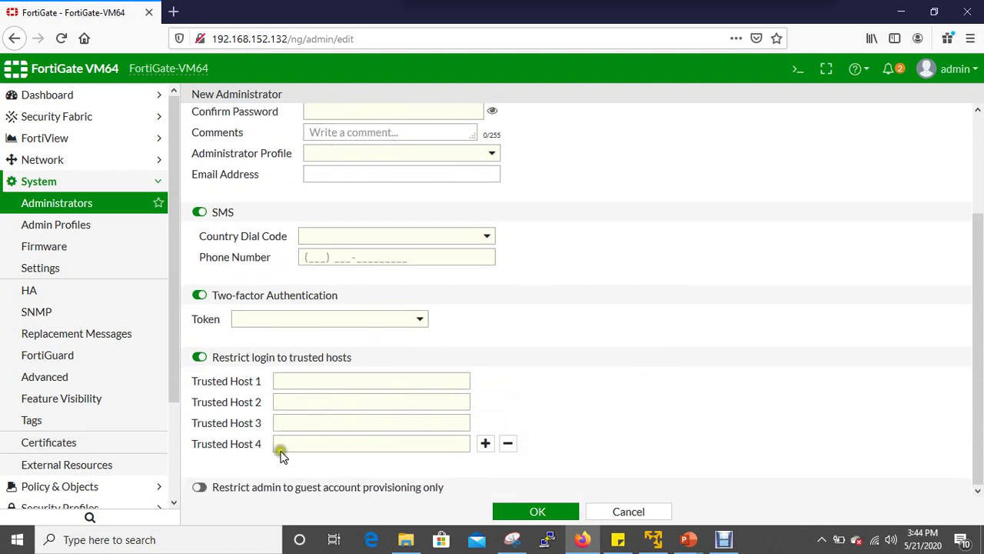
Enable guest provisioning, inspect the Guest Group field, then cancel the new administrator.
left_click(206, 492)
scroll(525, 425, "down", 1)
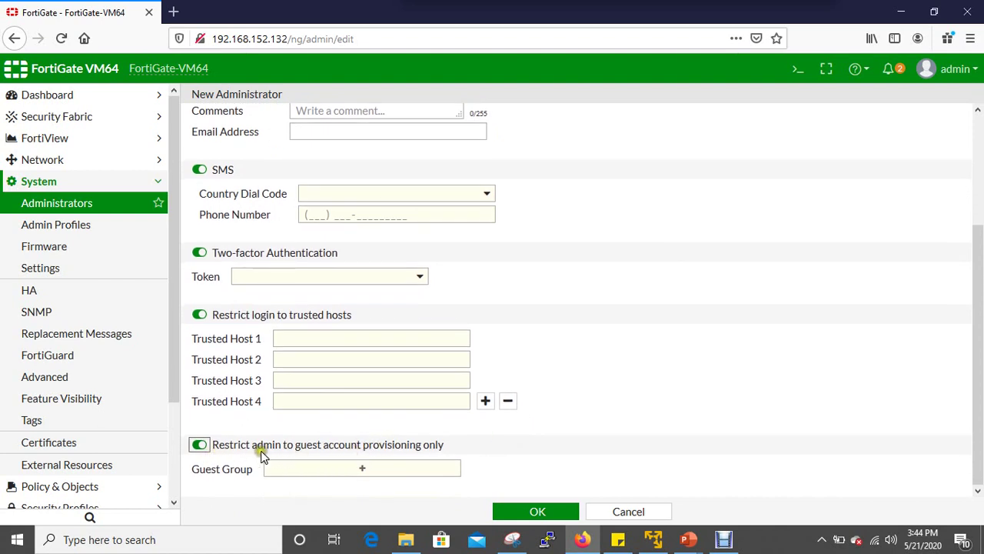
left_click(366, 469)
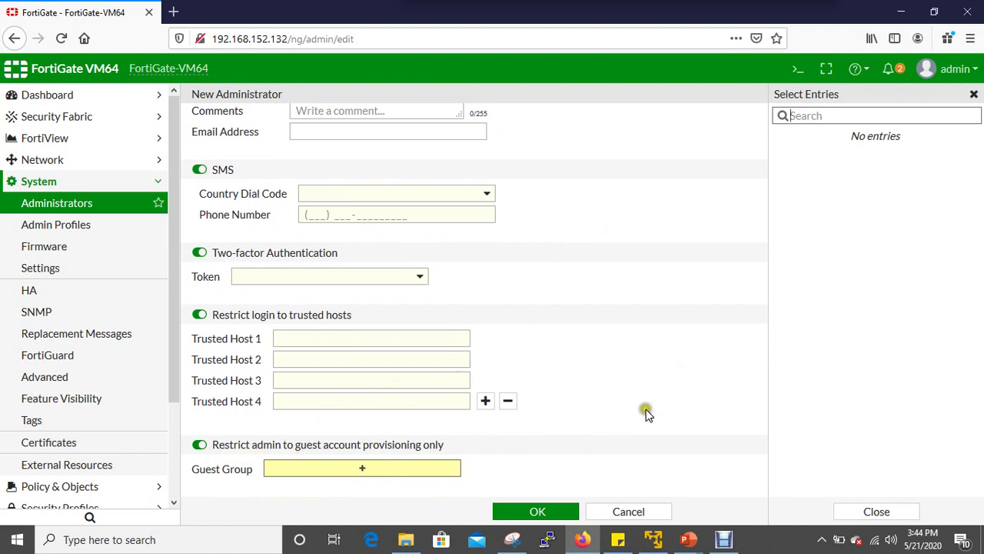
left_click(632, 515)
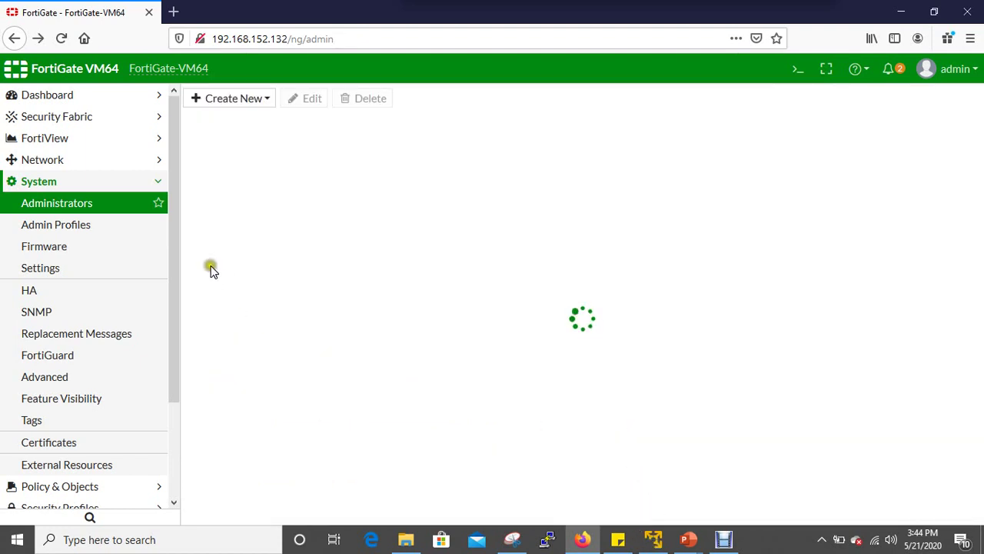
Start a new admin profile and look at the set-all permission options without changing them.
left_click(120, 227)
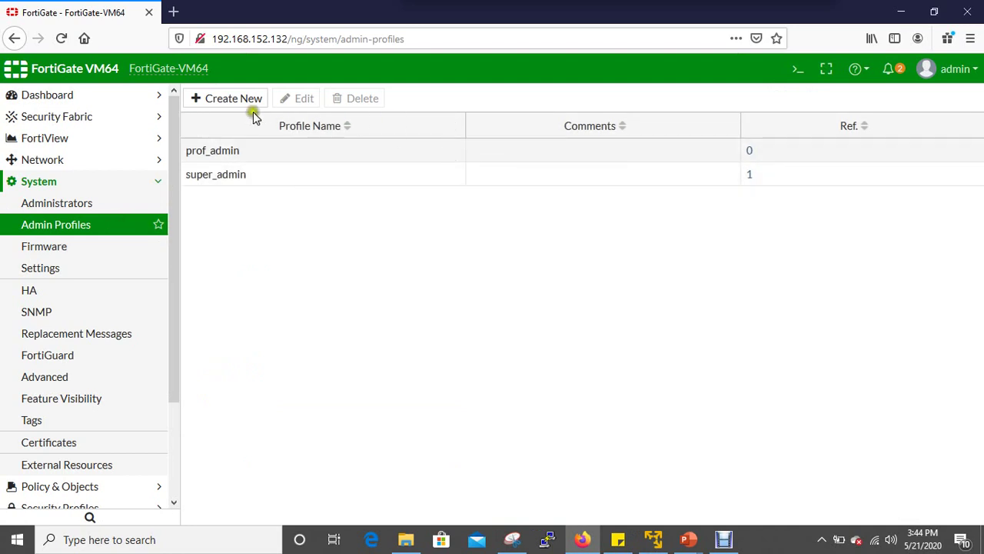
left_click(235, 100)
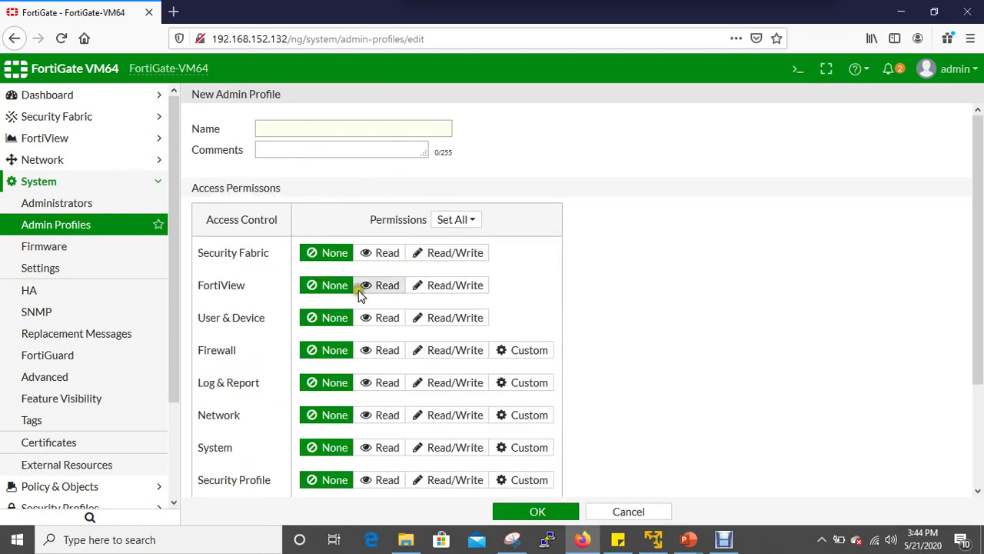
left_click(472, 220)
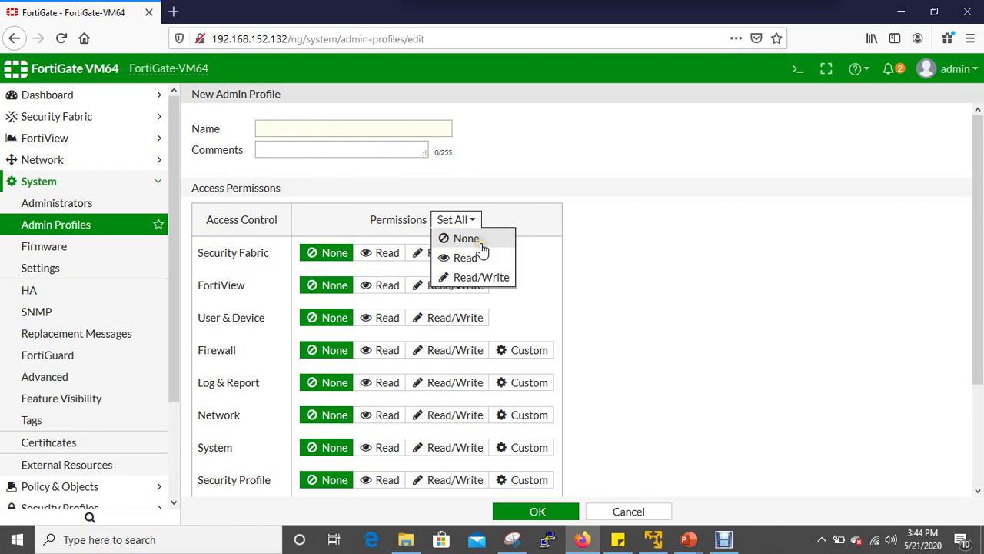
left_click(639, 277)
scroll(262, 356, "down", 3)
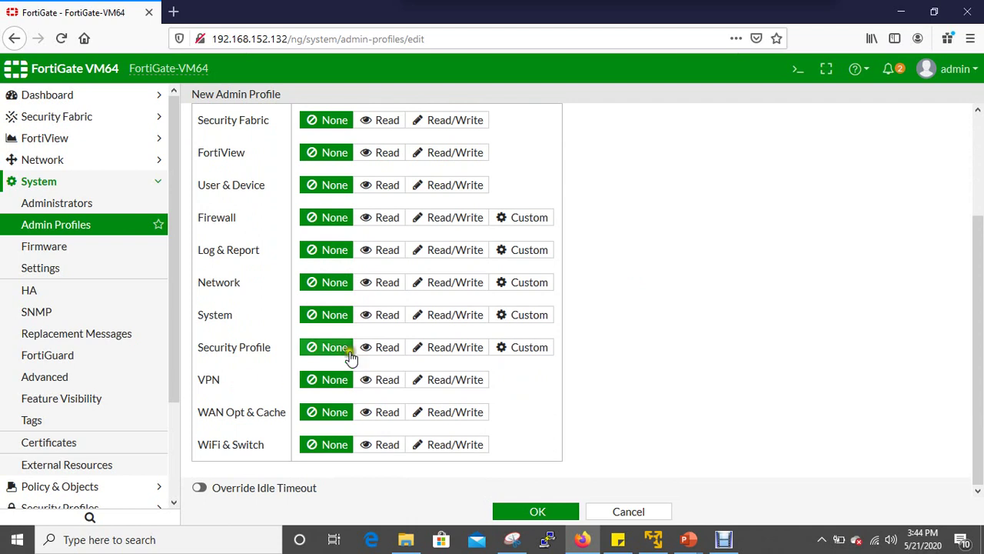
scroll(236, 377, "up", 3)
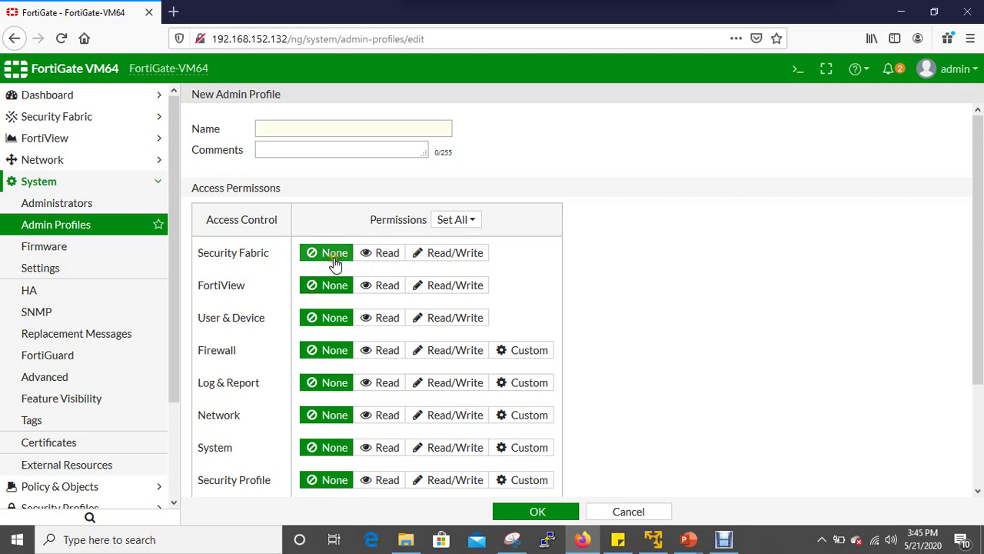
Set FortiView and User & Device to Read/Write, Firewall and Log & Report to Read, then go to Firmware.
left_click(452, 284)
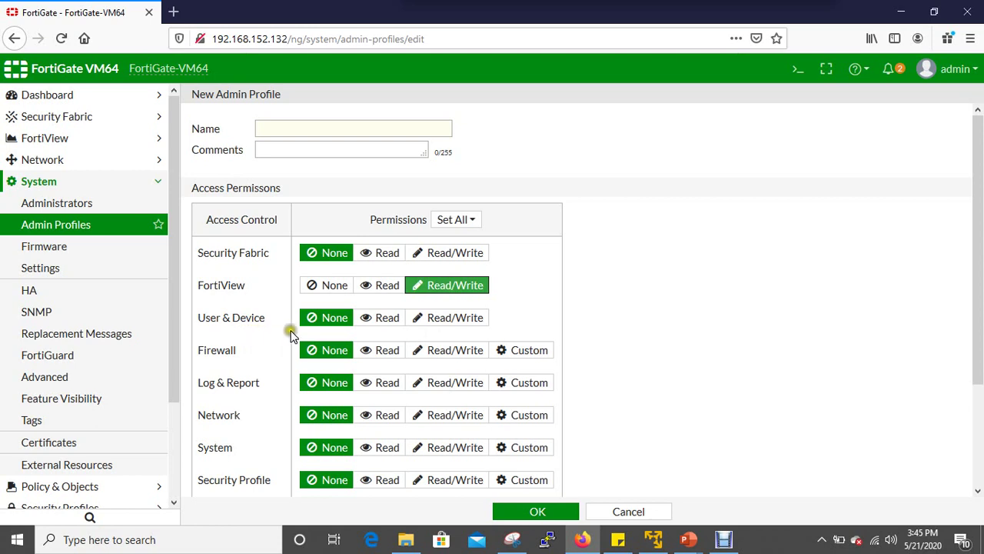
left_click(454, 318)
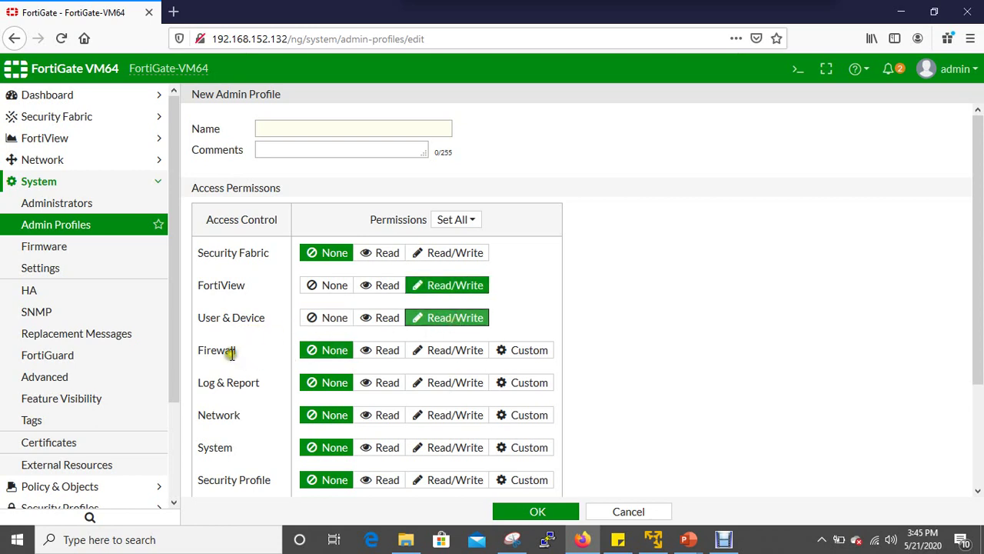
left_click(375, 352)
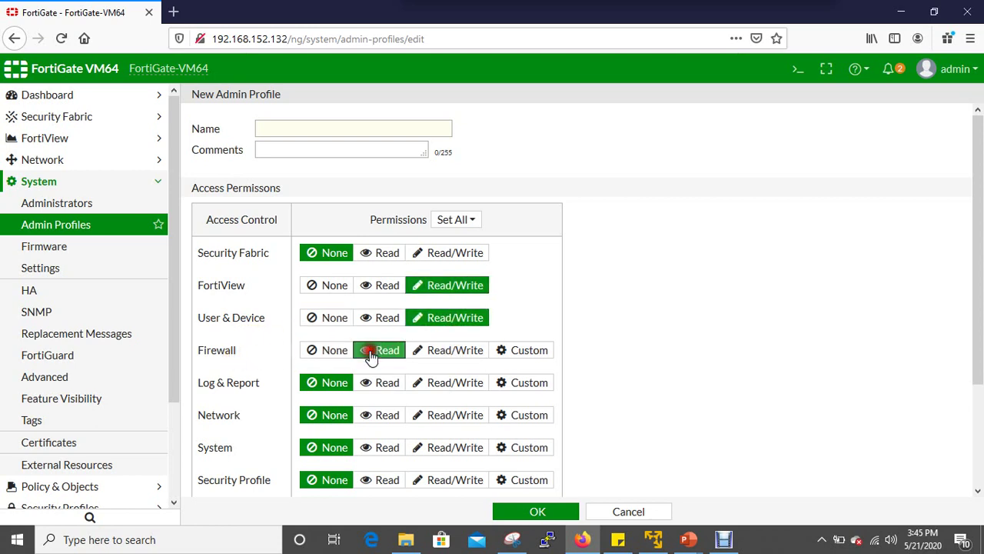
scroll(230, 369, "down", 1)
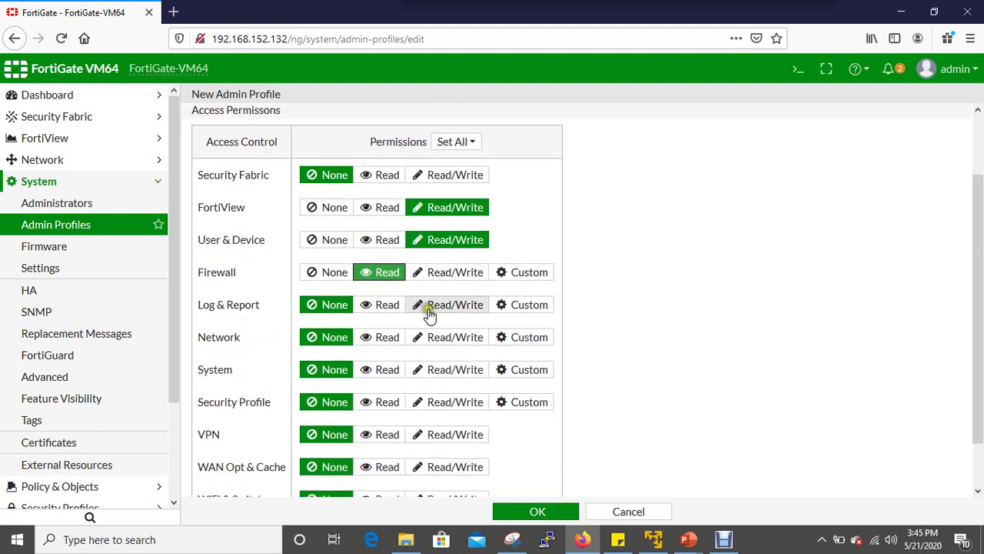
left_click(389, 312)
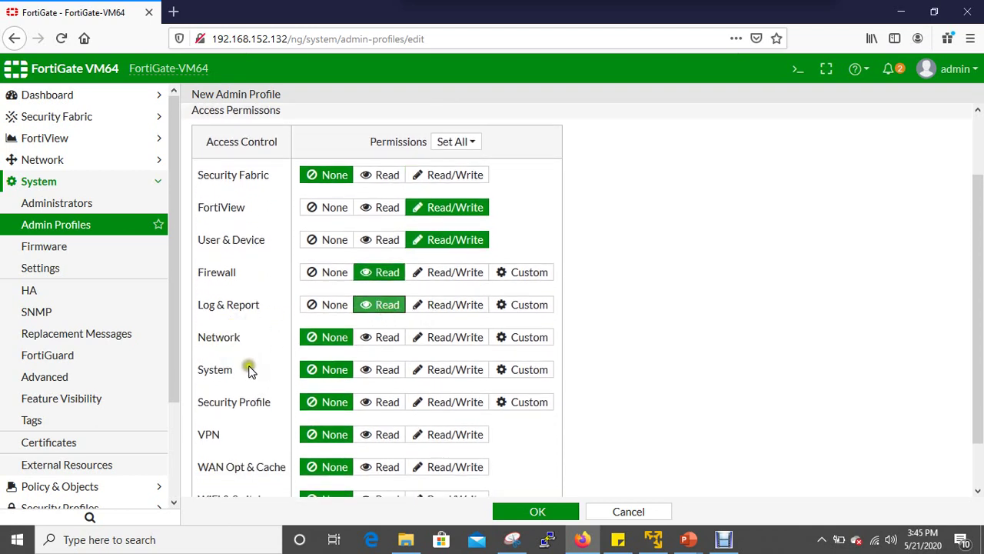
scroll(248, 365, "down", 1)
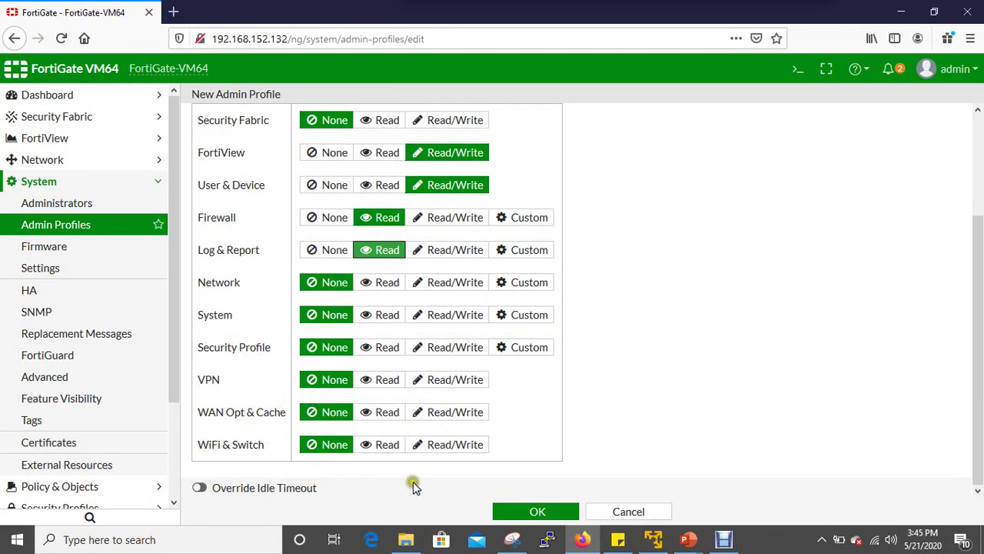
left_click(120, 247)
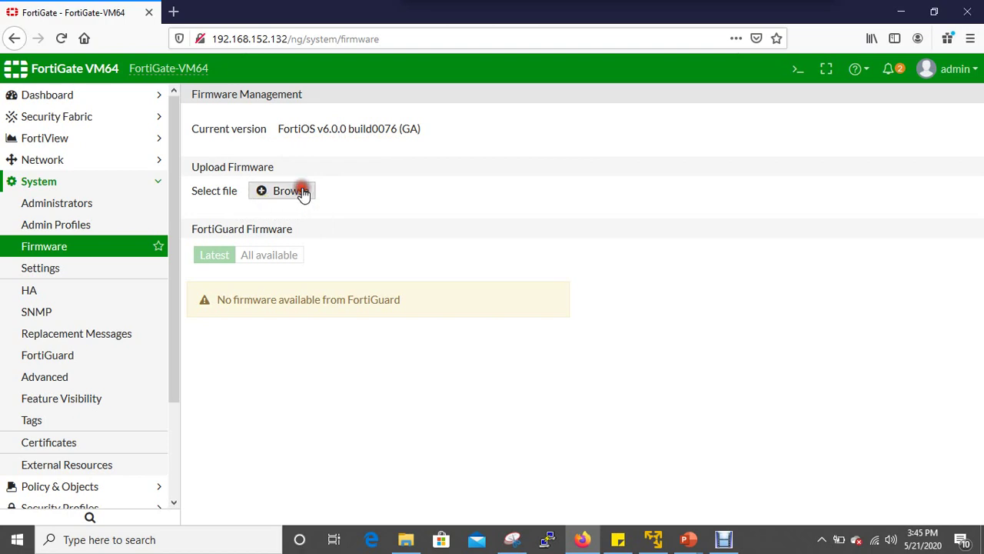
left_click(302, 191)
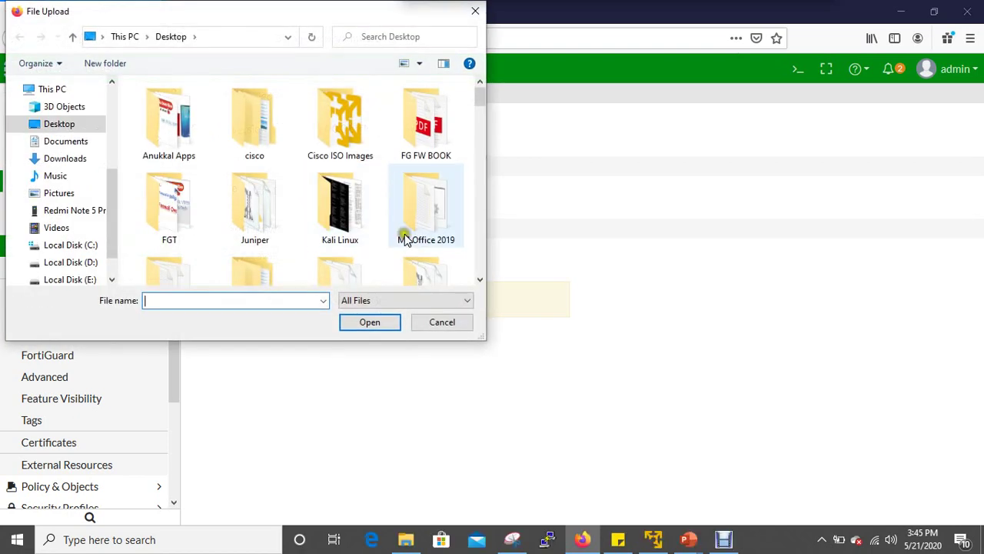
left_click(444, 324)
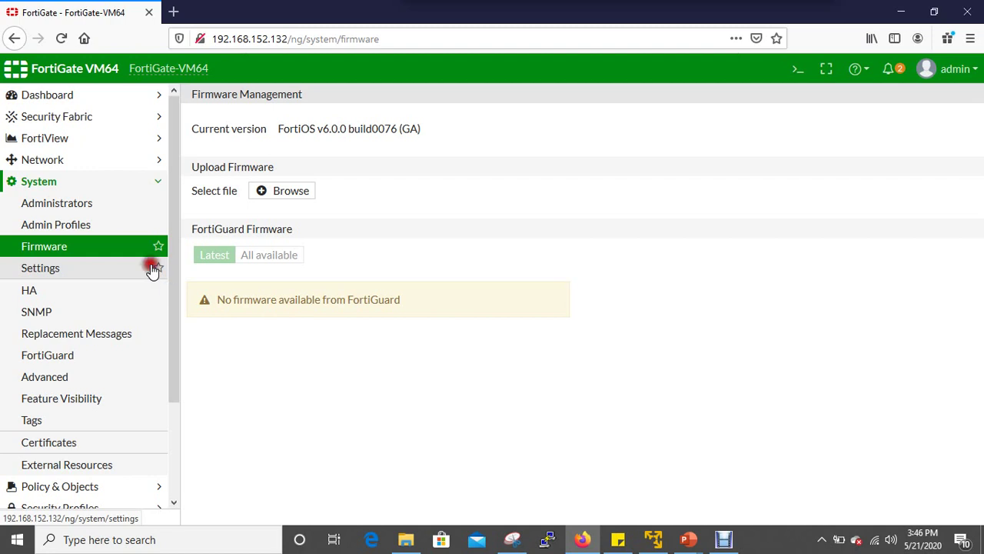
Set the system time to synchronize with an NTP server, leaving the time zone unchanged.
left_click(152, 269)
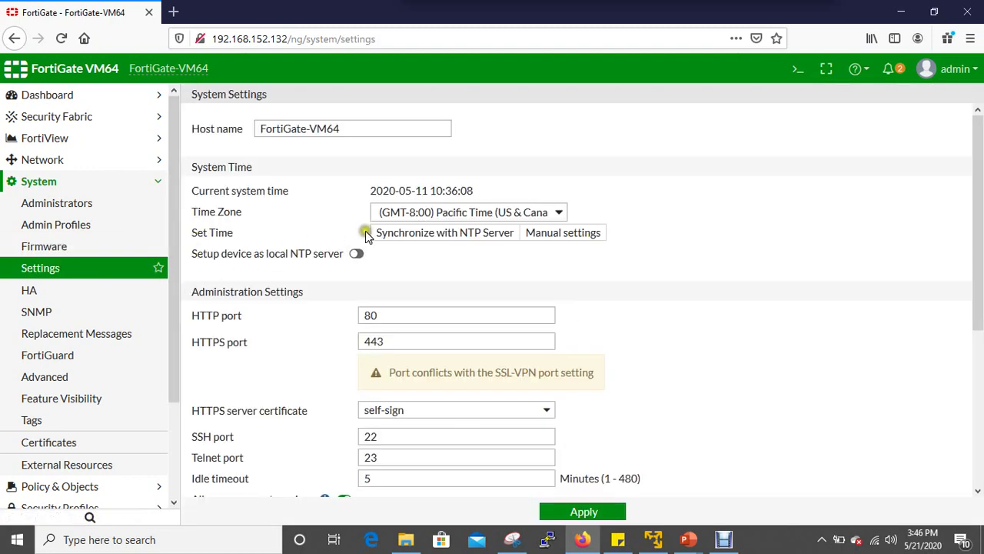
left_click(367, 232)
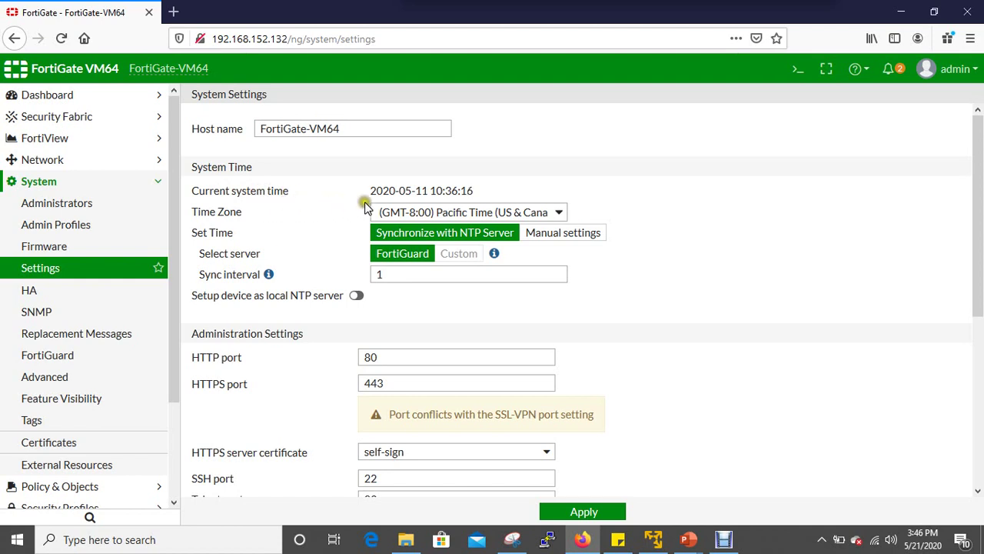
left_click(562, 213)
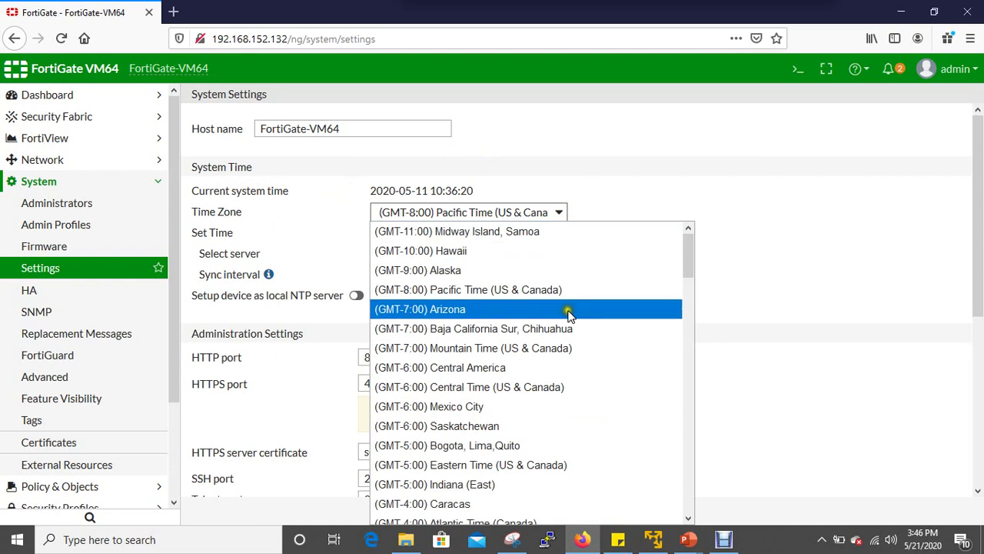
scroll(559, 491, "down", 5)
left_click(861, 378)
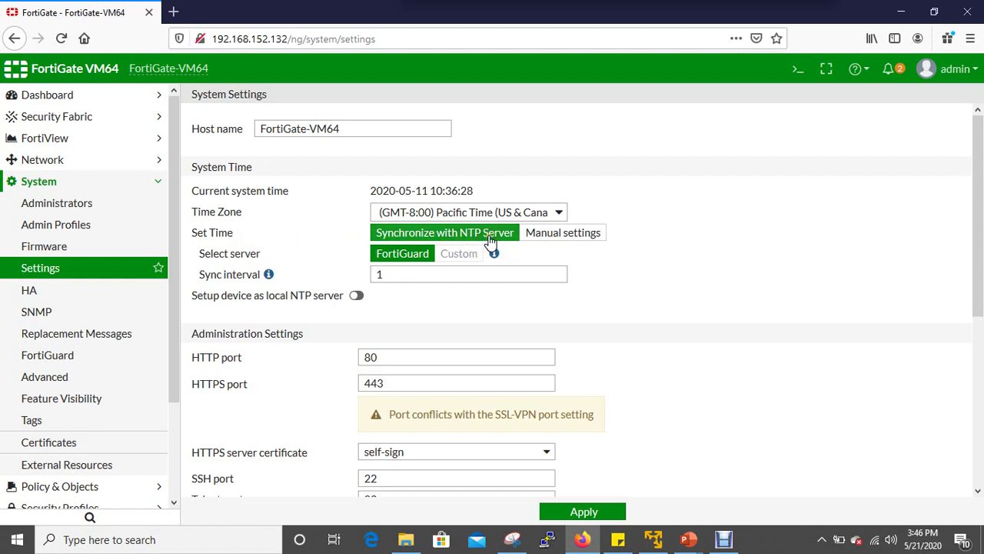
left_click(490, 239)
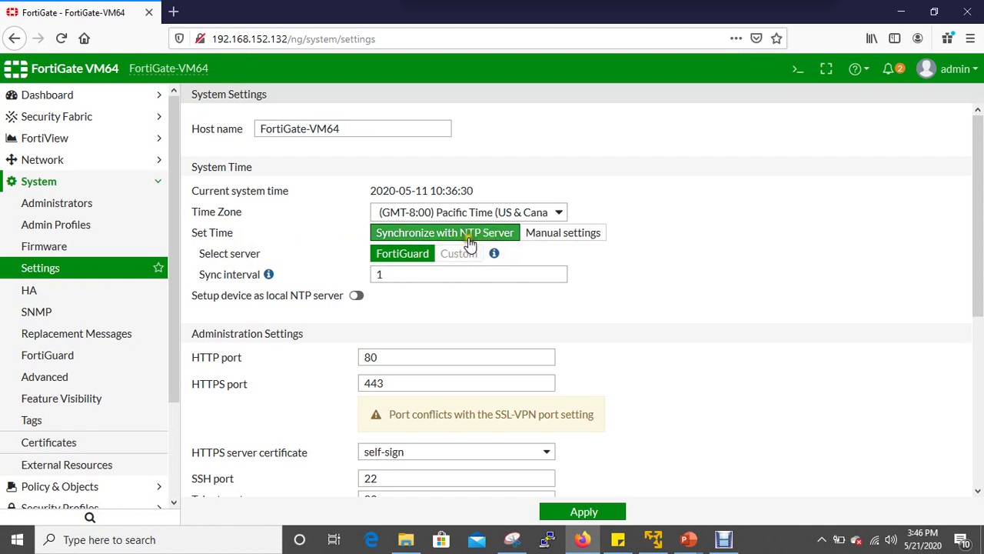
left_click(578, 240)
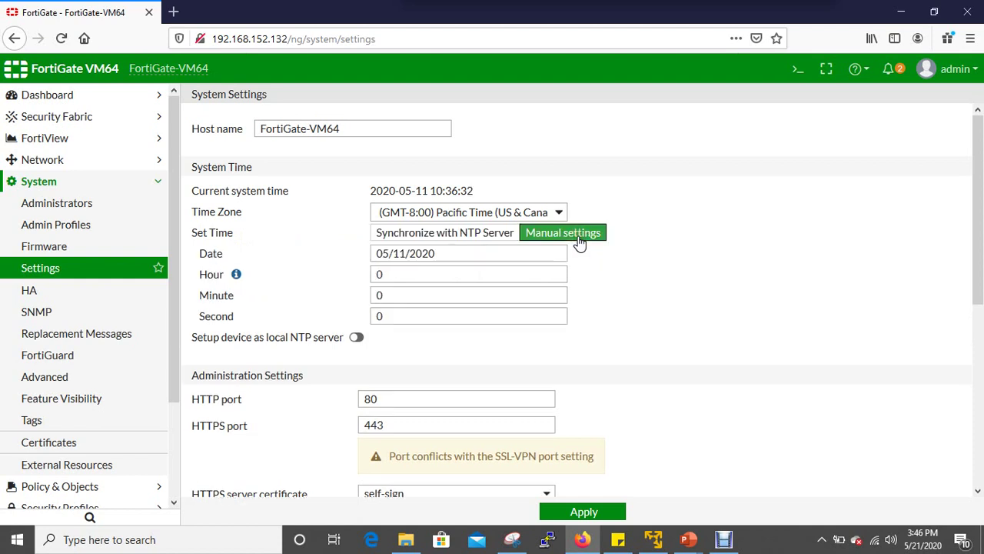
left_click(449, 238)
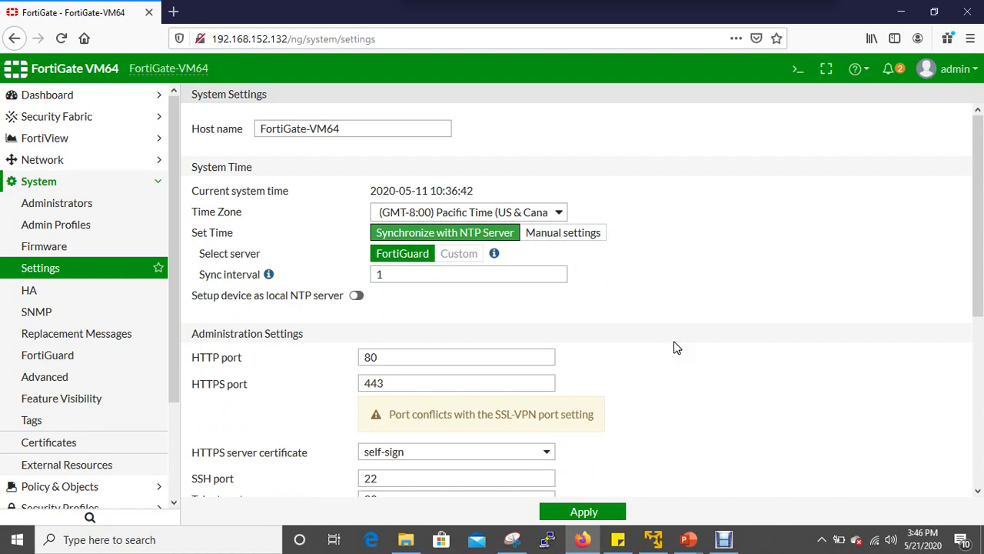
Review the HTTP/HTTPS ports, self-sign certificate and 5-minute idle timeout, leaving them unchanged.
scroll(331, 331, "down", 2)
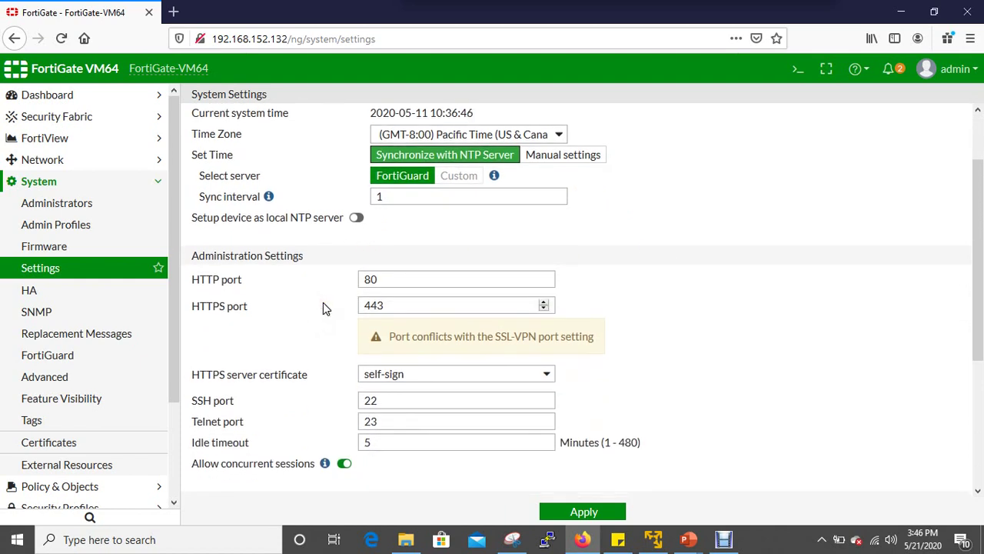
left_click(323, 306)
left_click(233, 277)
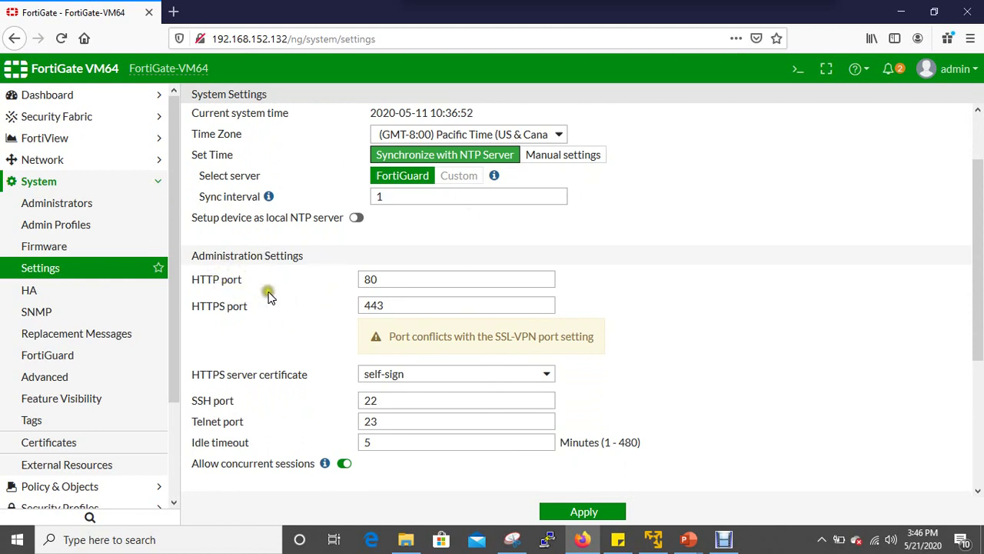
left_click(492, 303)
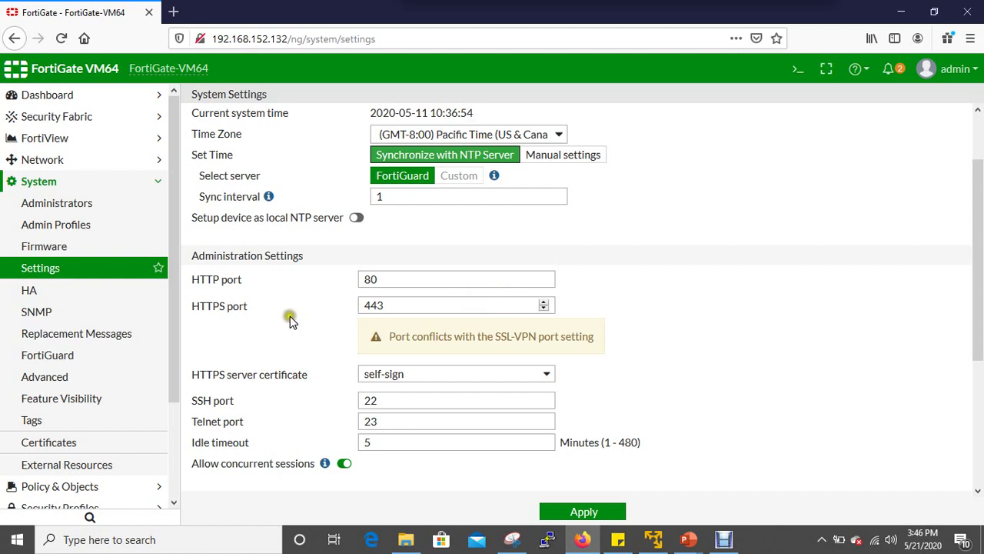
scroll(281, 365, "down", 2)
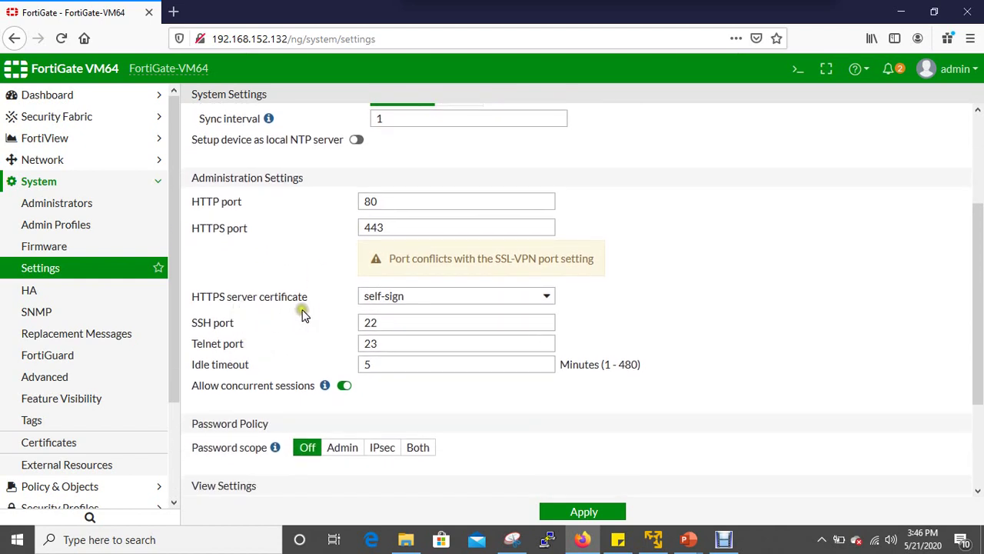
left_click(548, 297)
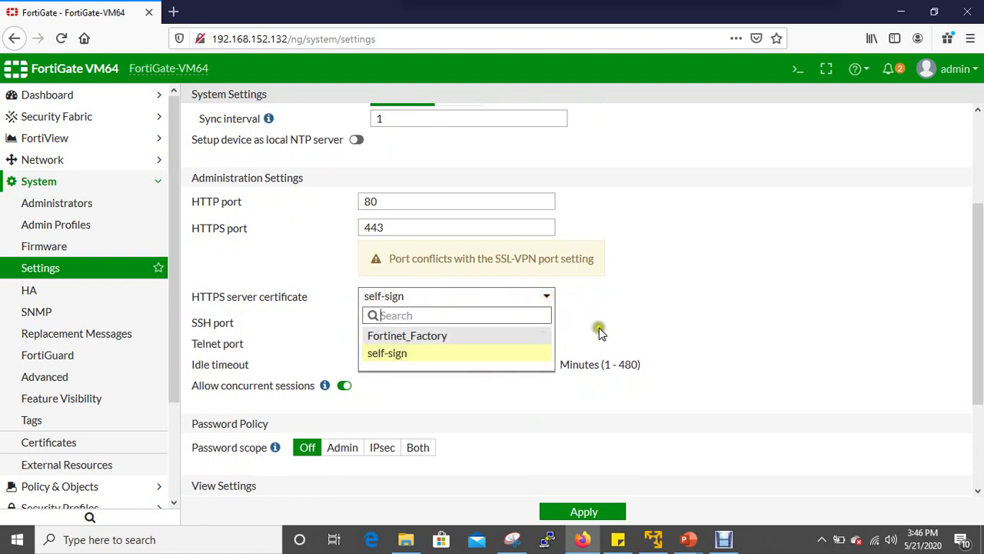
left_click(306, 329)
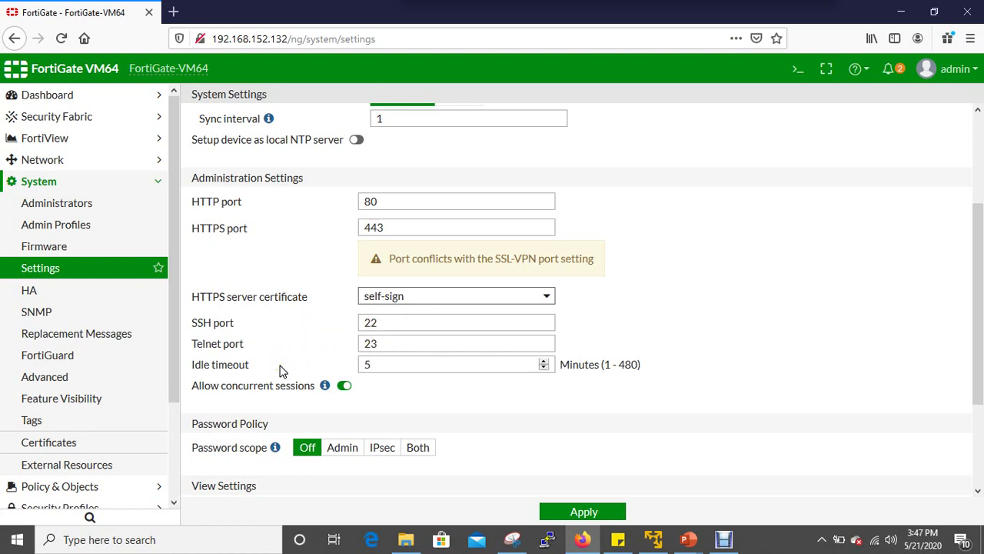
left_click(390, 363)
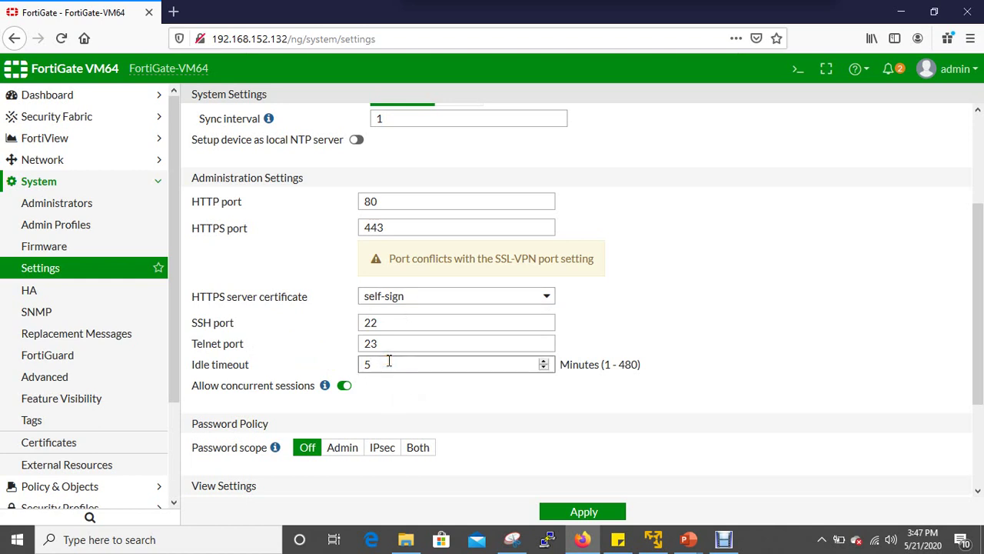
left_click(615, 381)
Check the interface language options in View Settings, keeping English.
scroll(483, 439, "down", 3)
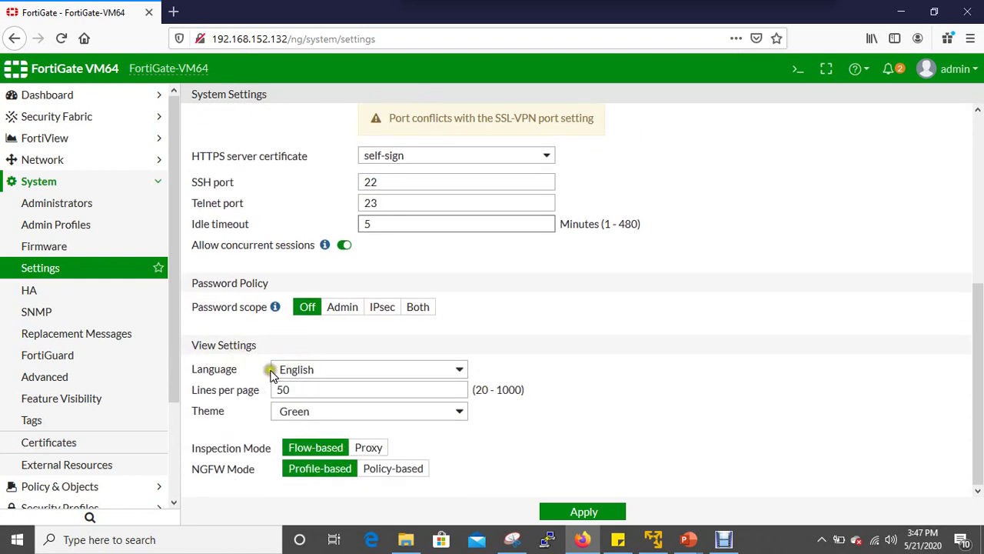
left_click(457, 368)
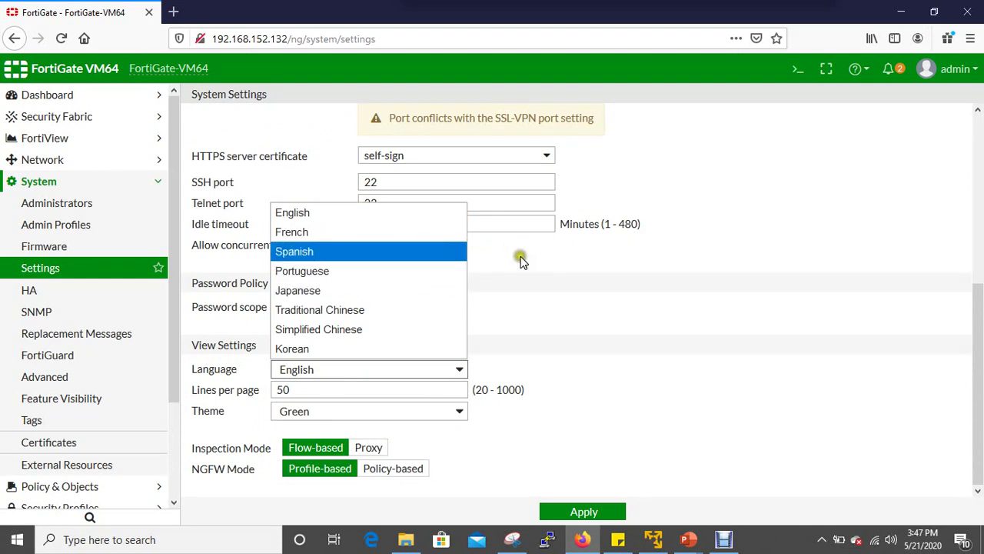
left_click(558, 306)
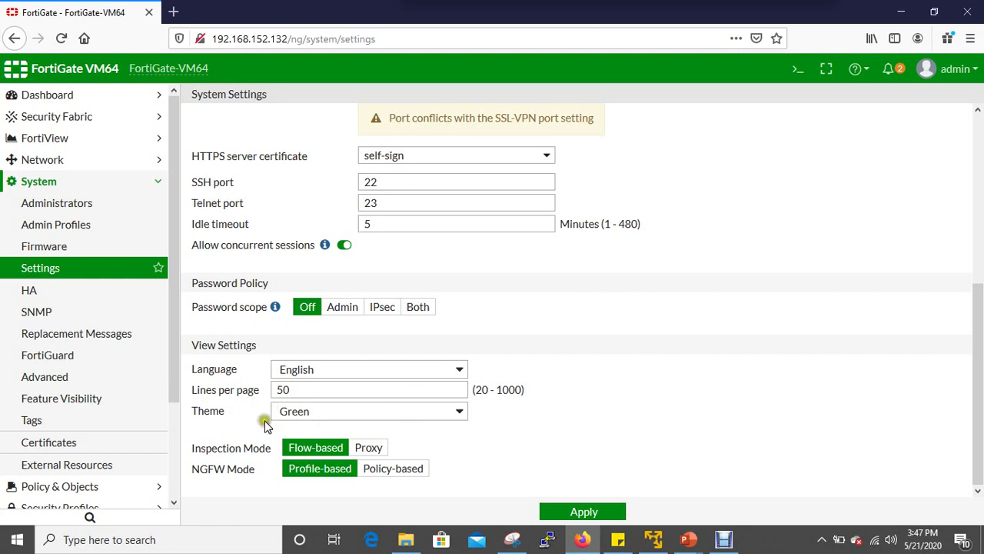
Preview the Red, Blue, Melongene and Mariner themes, settle on Blue and apply the settings.
left_click(459, 411)
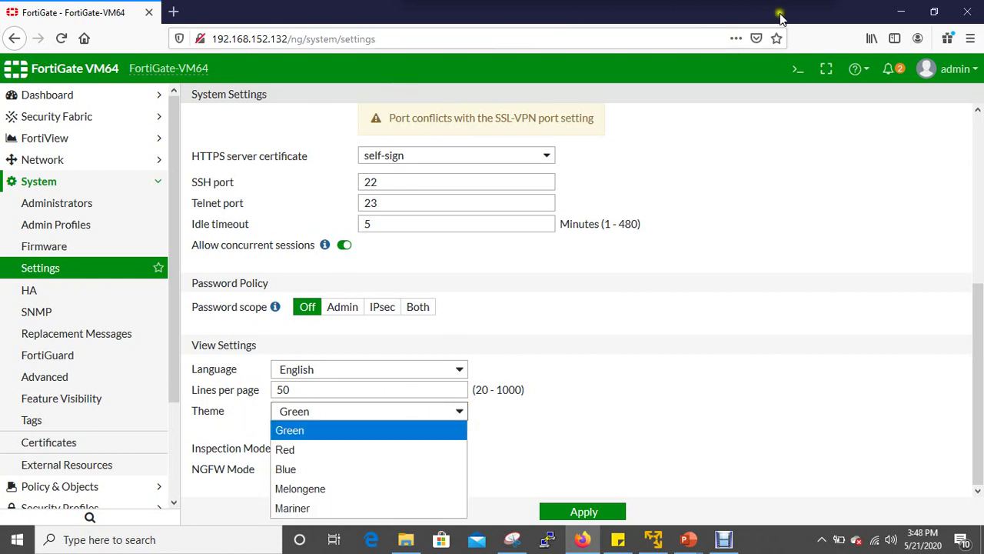
left_click(357, 451)
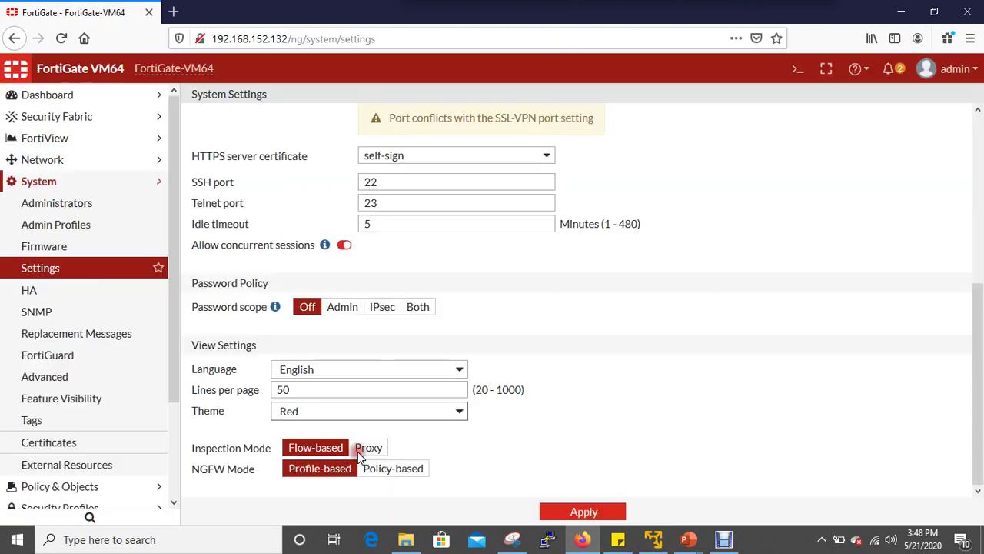
left_click(460, 410)
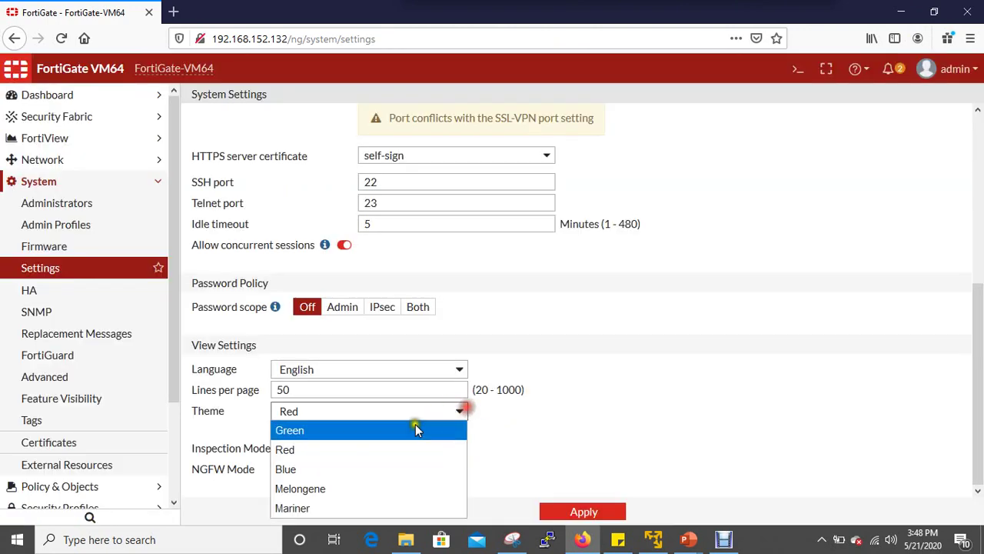
left_click(398, 470)
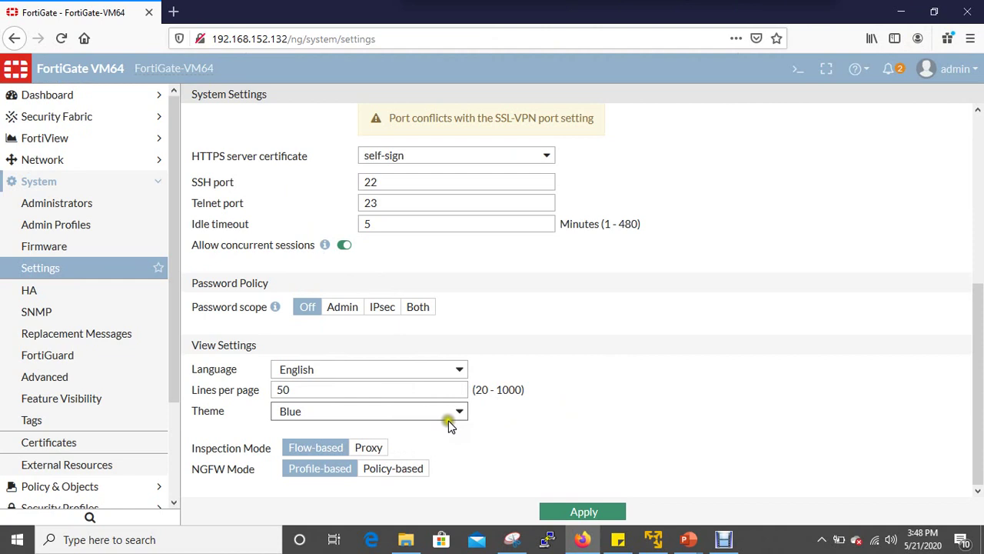
left_click(450, 425)
left_click(383, 496)
left_click(461, 408)
left_click(394, 509)
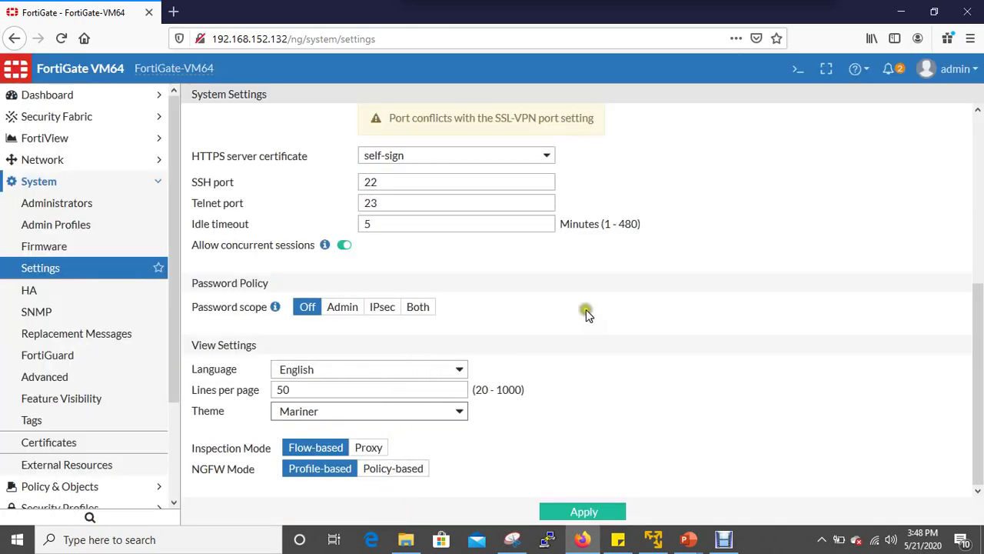
left_click(456, 411)
left_click(411, 459)
left_click(617, 411)
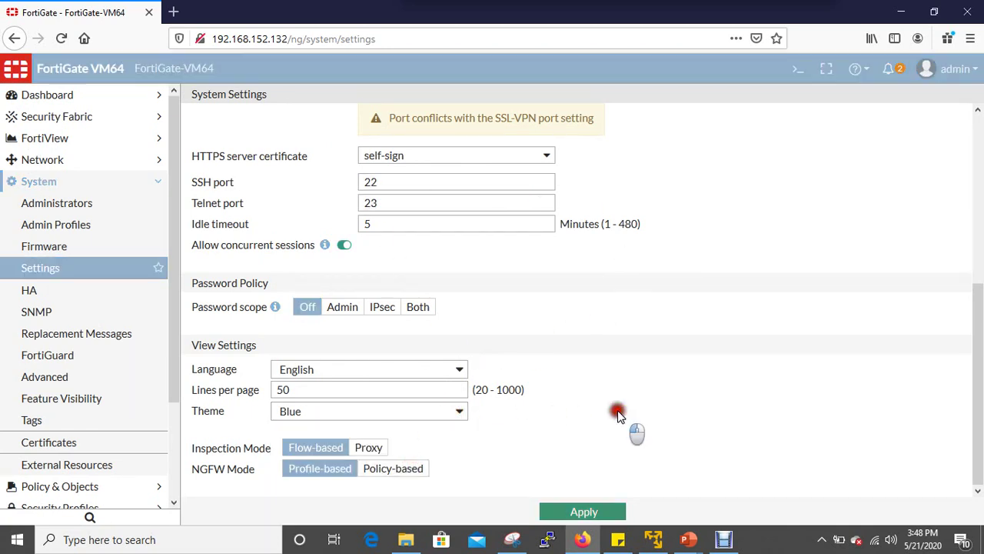
left_click(573, 516)
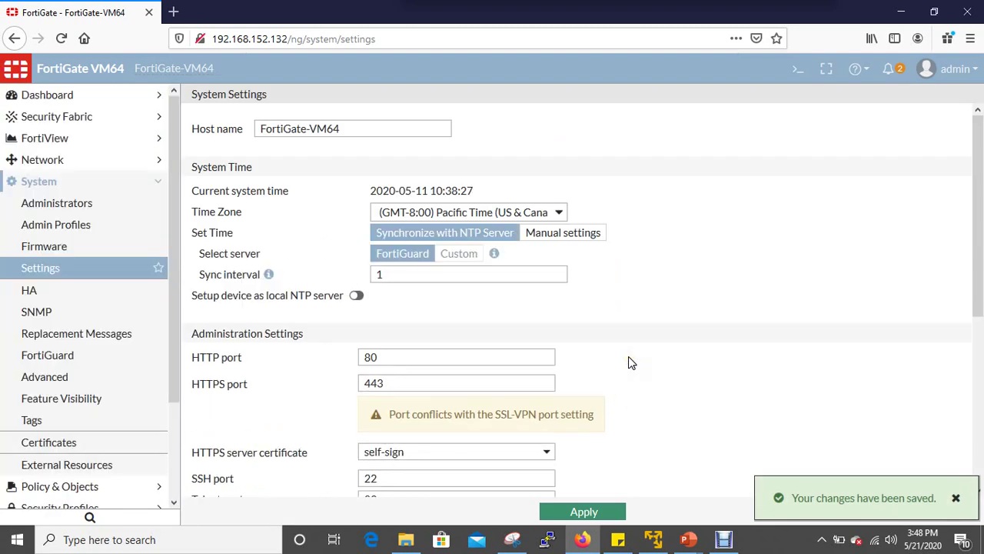
Dismiss the saved-changes notification and go to System > HA.
left_click(963, 496)
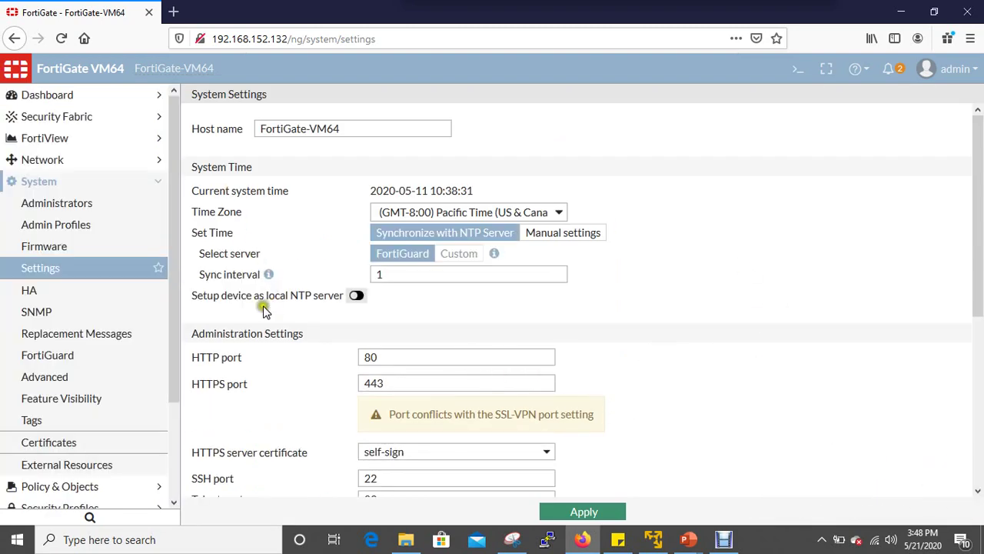
left_click(130, 297)
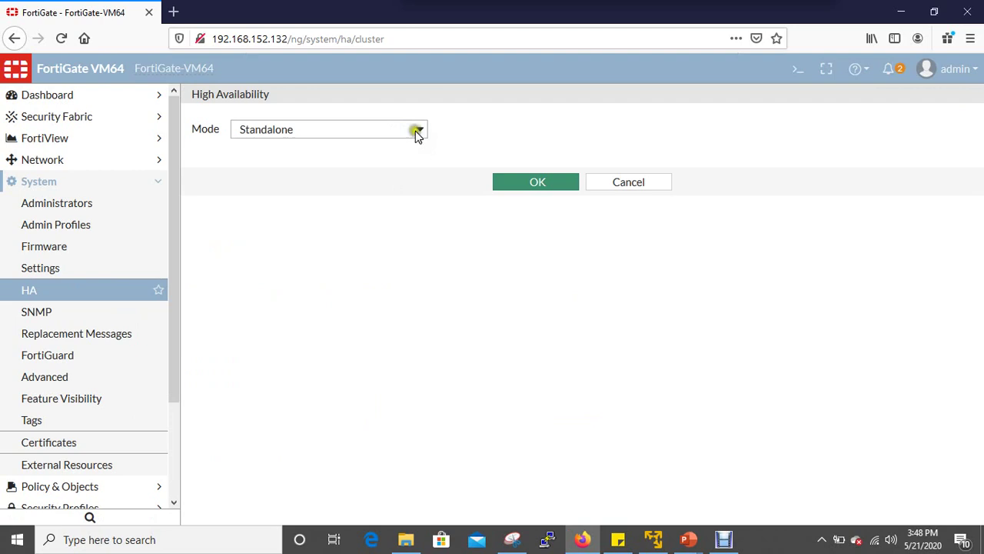
Review the Active-Active and Active-Passive HA modes, keep Standalone, and go to System > SNMP.
left_click(418, 133)
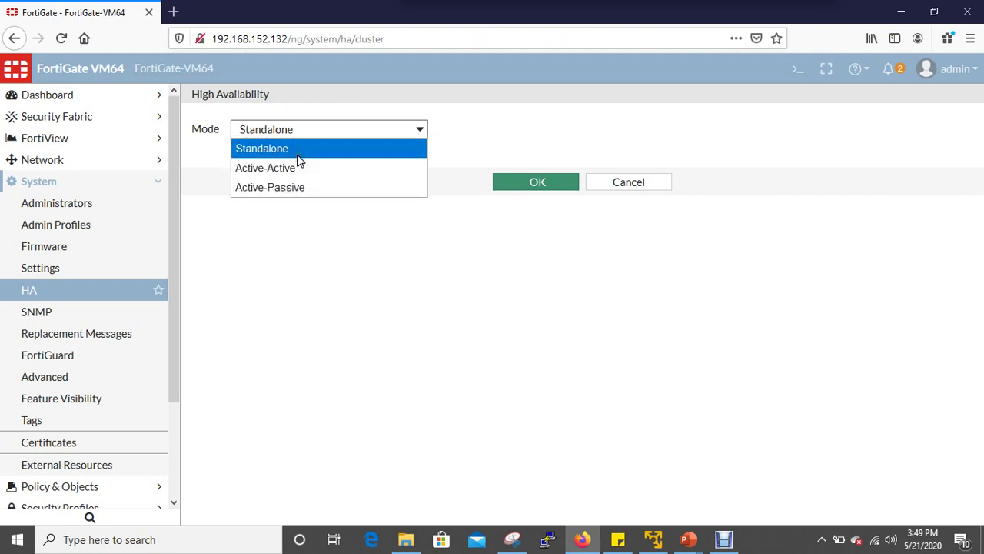
left_click(369, 242)
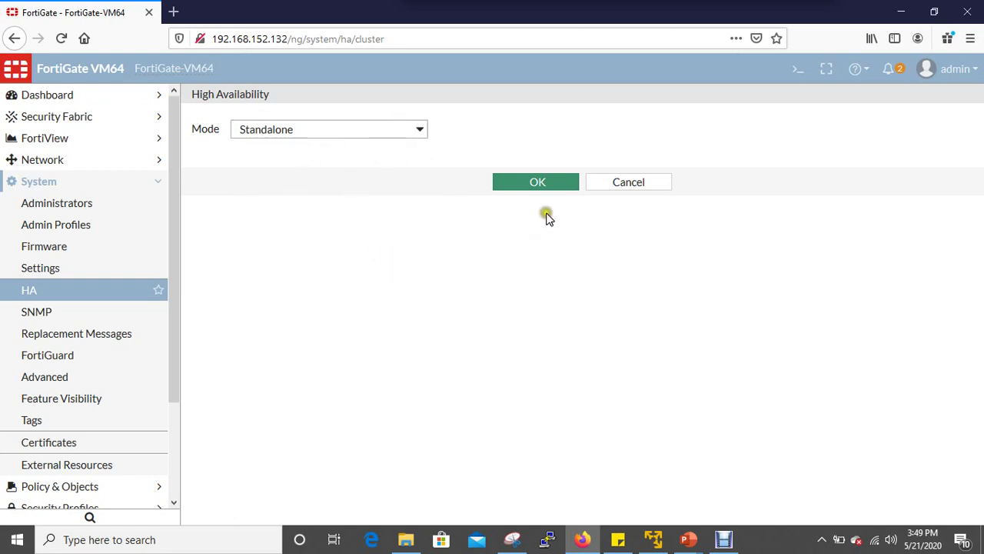
left_click(420, 130)
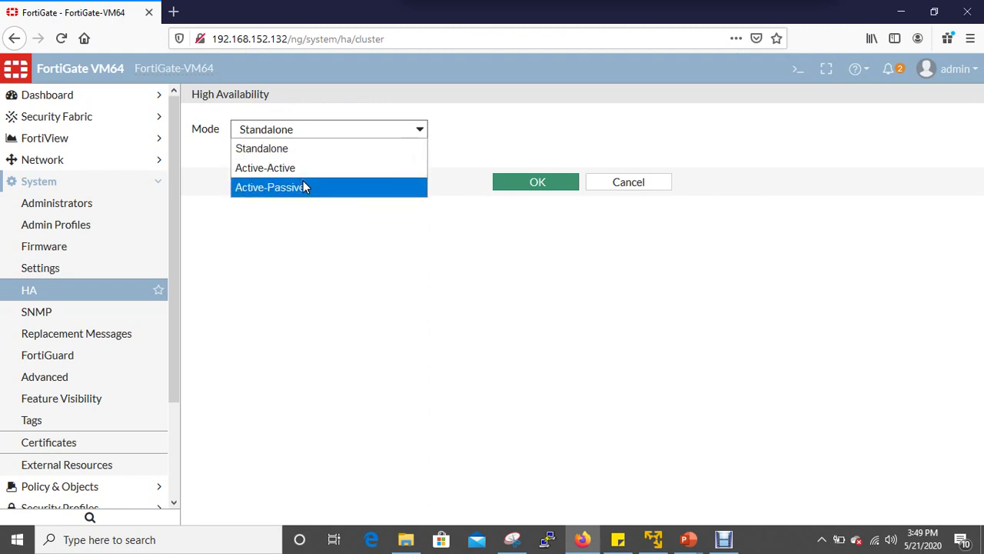
left_click(340, 271)
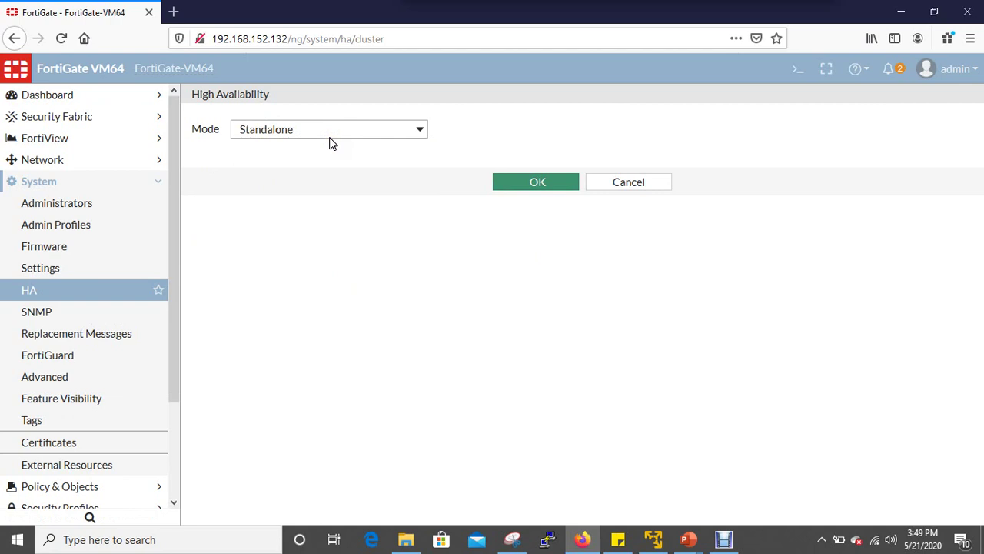
left_click(100, 312)
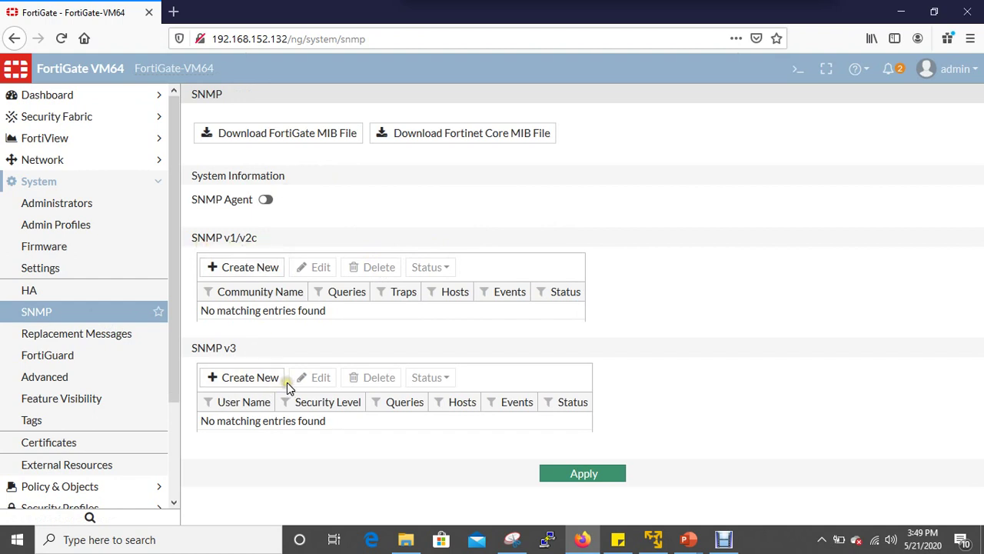
View Replacement Messages and the FortiGuard licence page, then go to Advanced system settings.
left_click(140, 336)
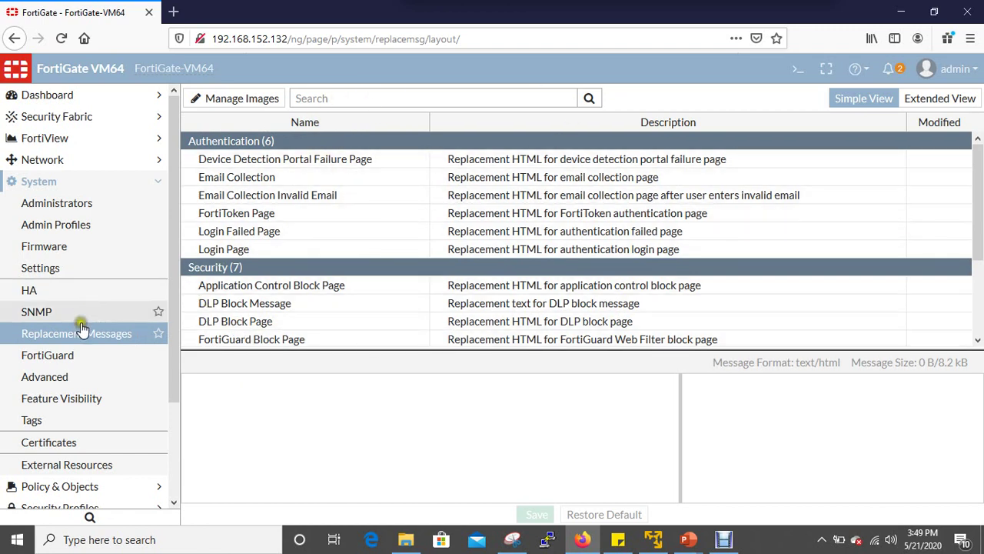
left_click(90, 355)
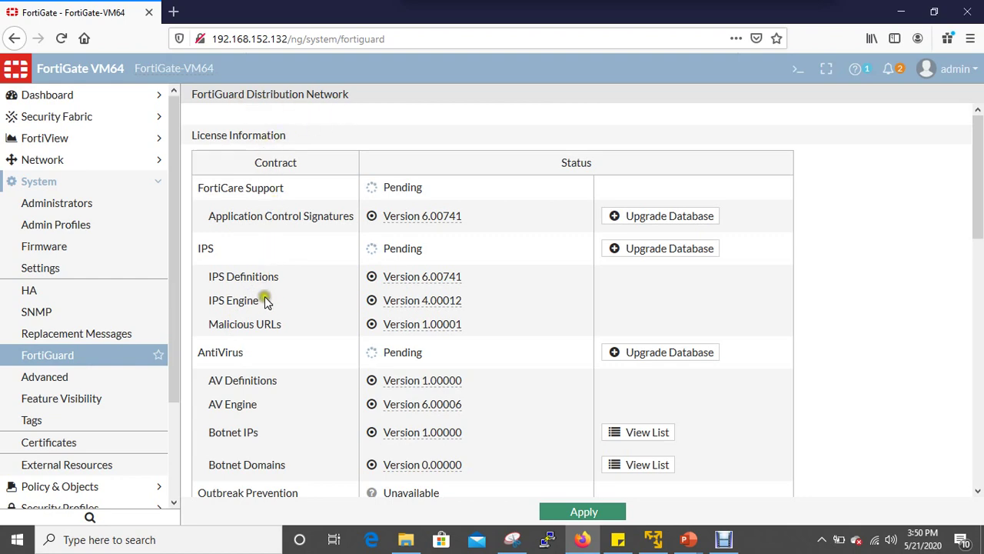
scroll(265, 331, "down", 3)
scroll(265, 338, "down", 9)
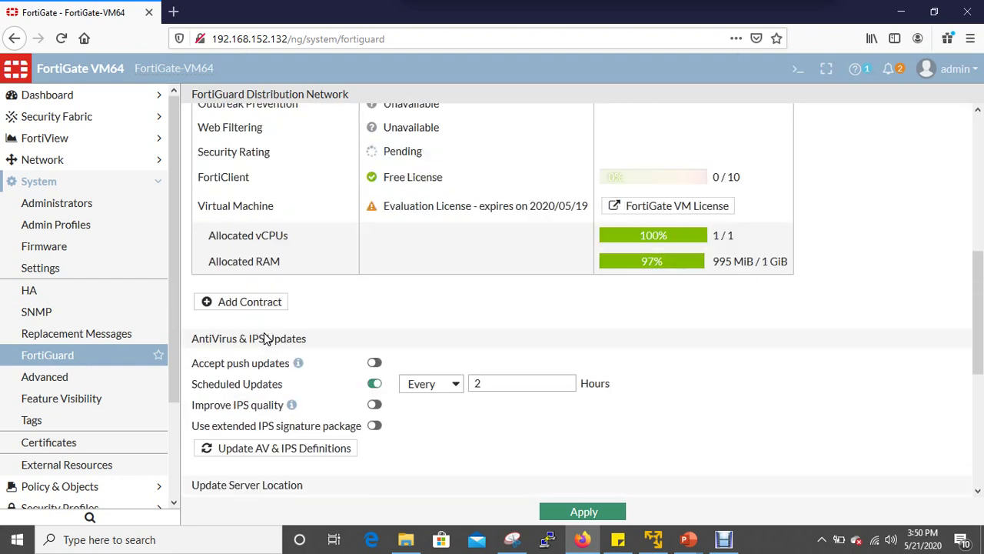
scroll(35, 378, "down", 3)
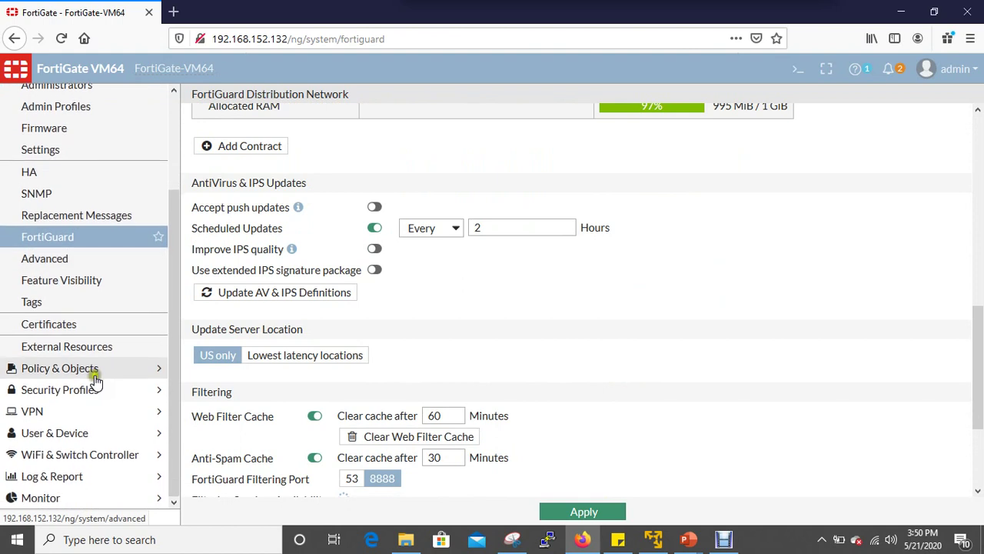
left_click(94, 261)
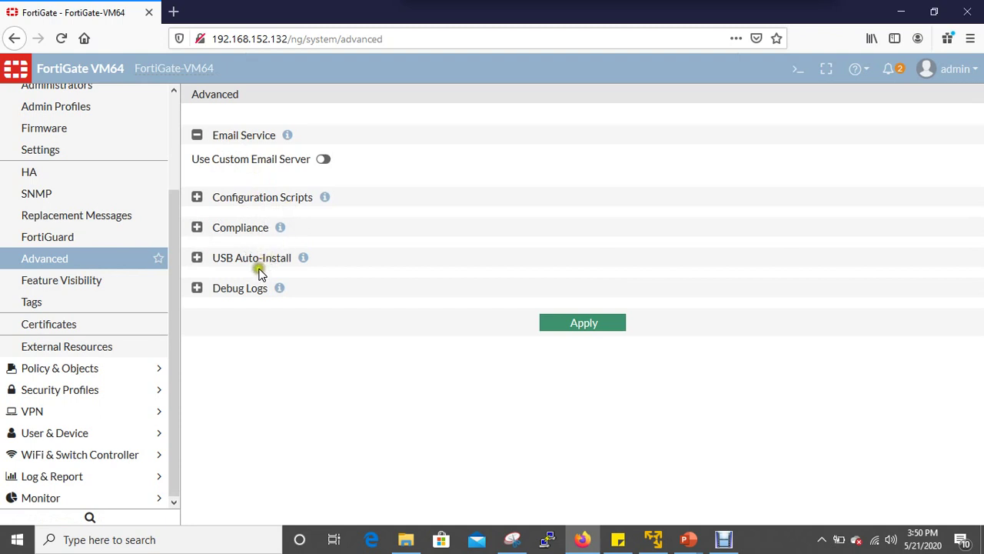
Browse Feature Visibility and the Advanced Routing description, then Tags, then go to Certificates.
left_click(92, 280)
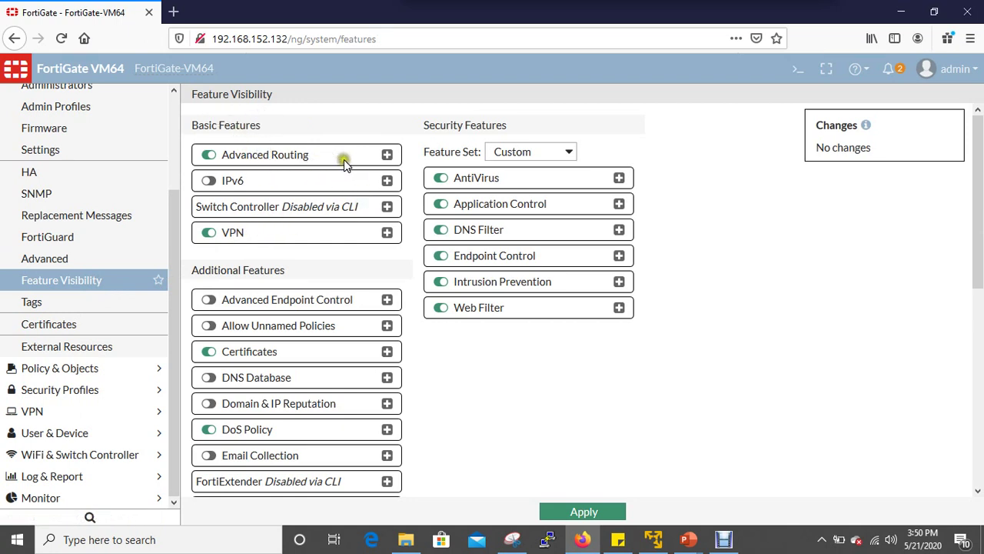
left_click(290, 158)
left_click(386, 154)
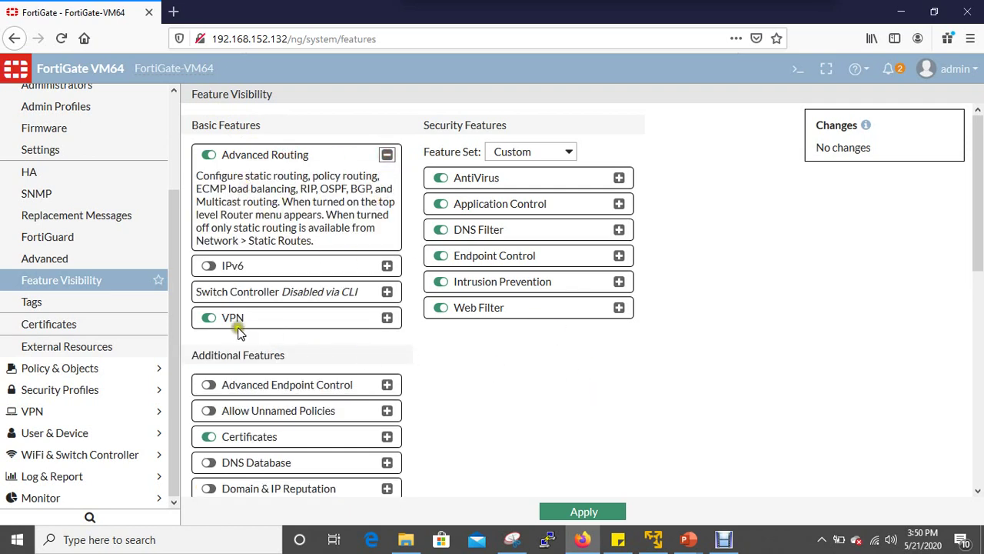
left_click(121, 305)
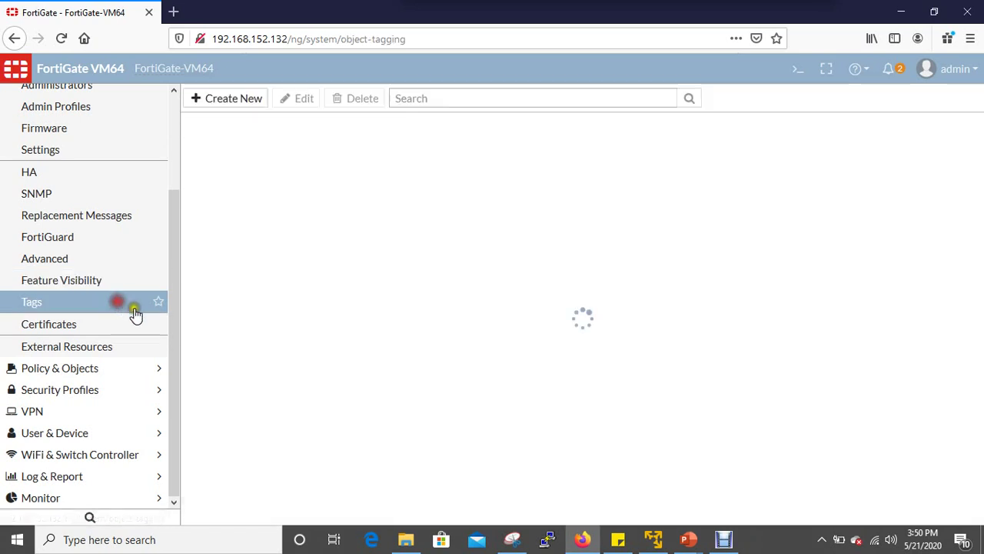
left_click(98, 332)
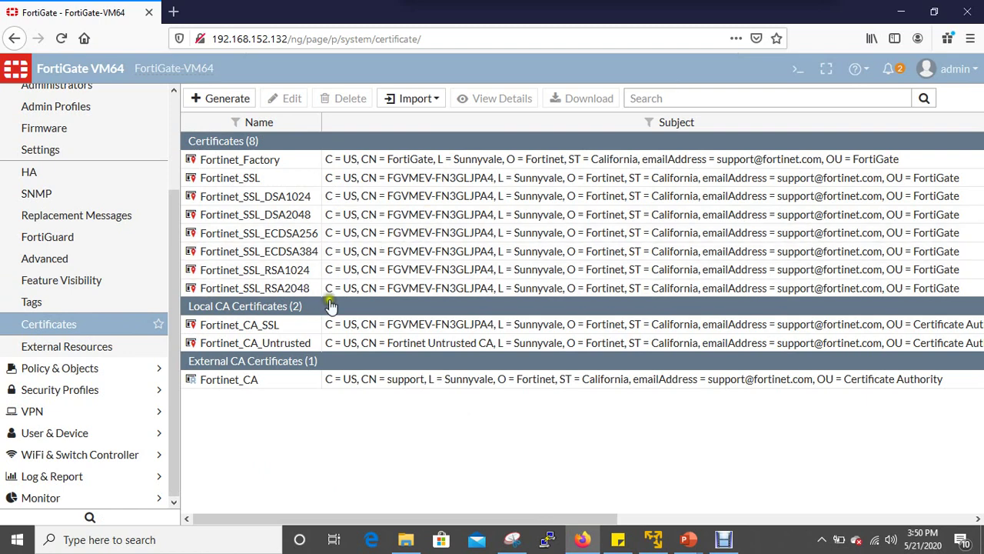
Preview the Local Certificate import panel without uploading, then go to External Resources.
left_click(411, 99)
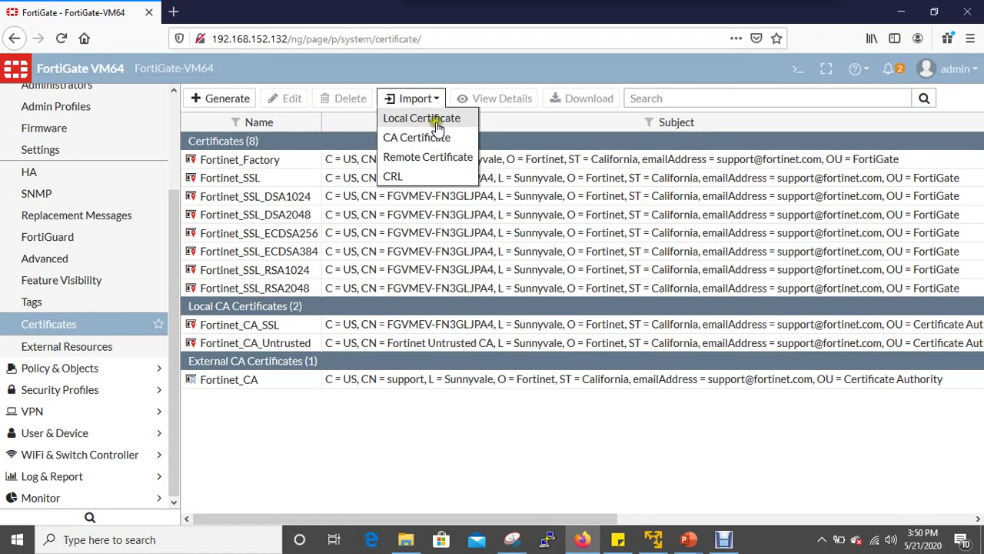
left_click(446, 126)
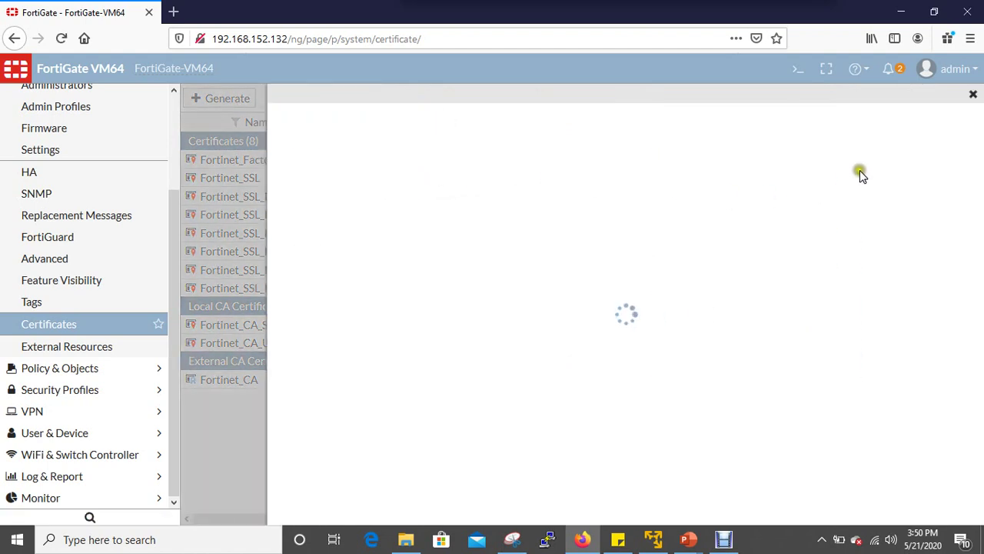
left_click(966, 95)
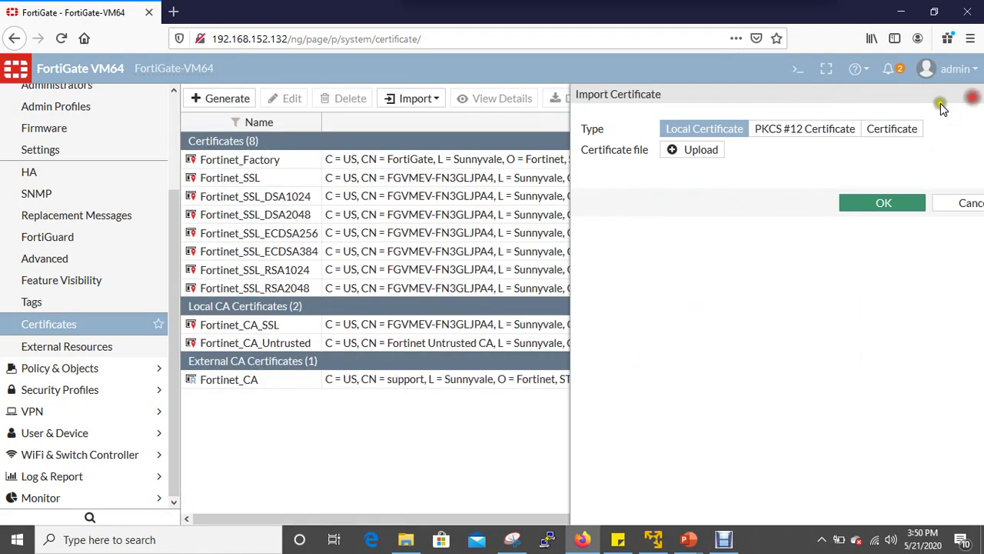
left_click(107, 347)
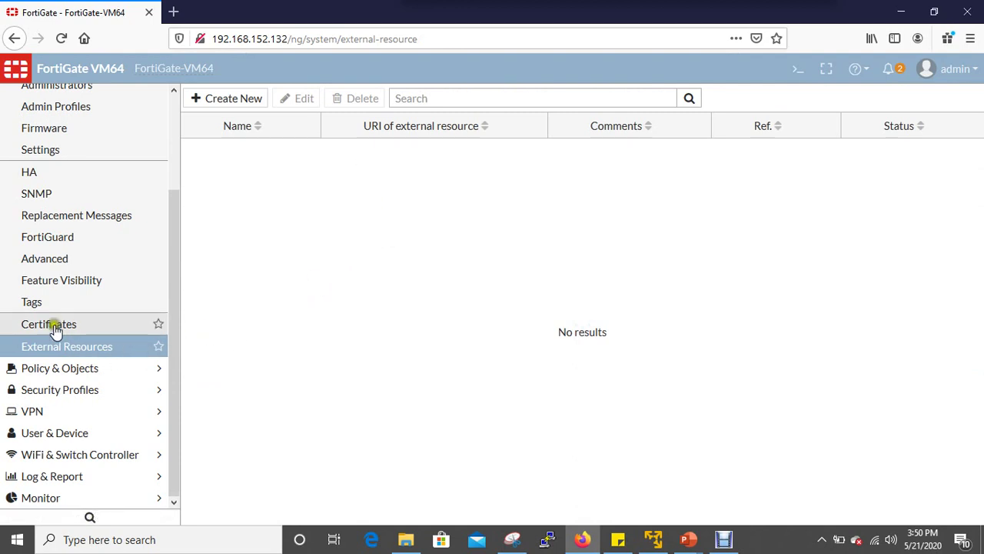
Go to Policy & Objects > IPv4 Policy, where only the Implicit policy is listed.
scroll(31, 329, "up", 3)
scroll(84, 300, "down", 3)
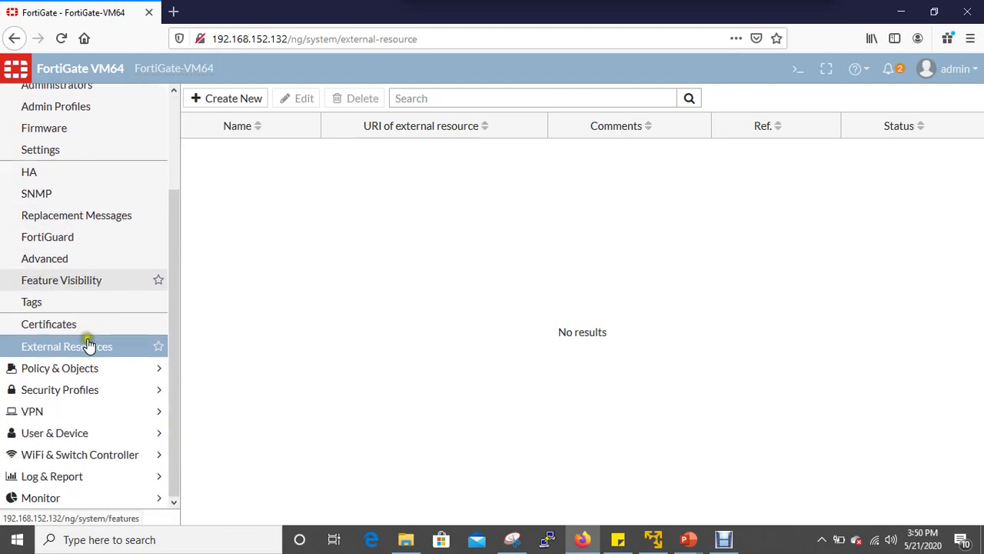
left_click(107, 369)
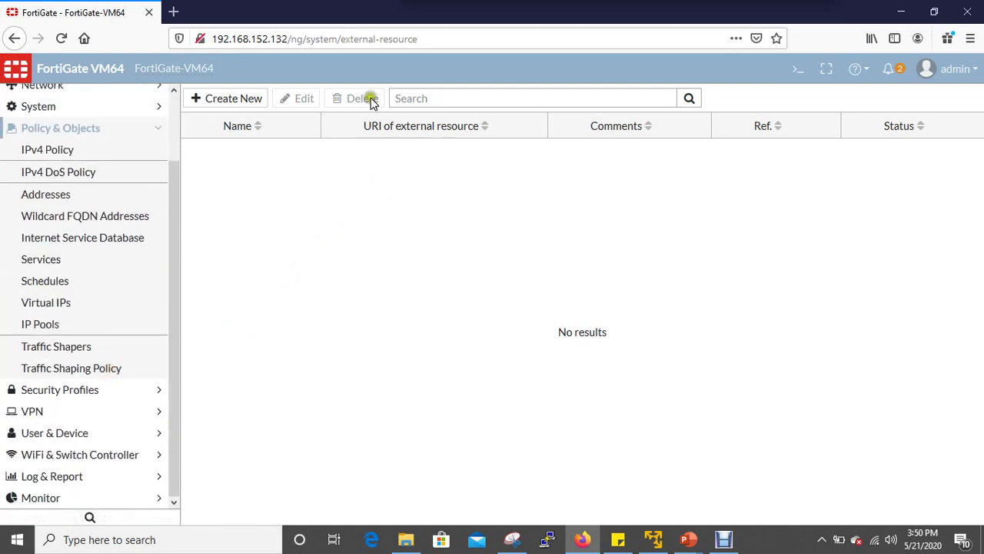
left_click(86, 151)
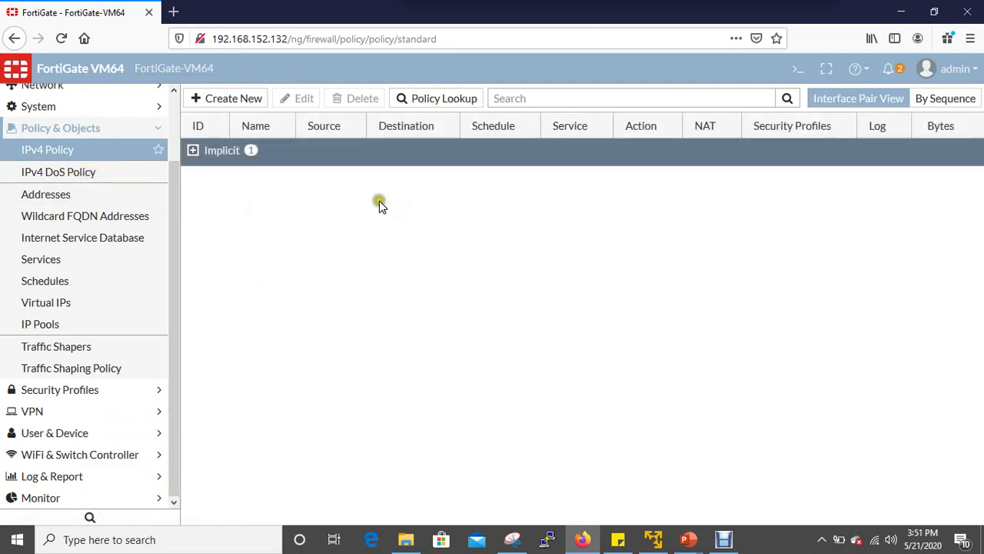
Create a new IPv4 policy, select its Name field, and open the Incoming Interface list.
left_click(236, 98)
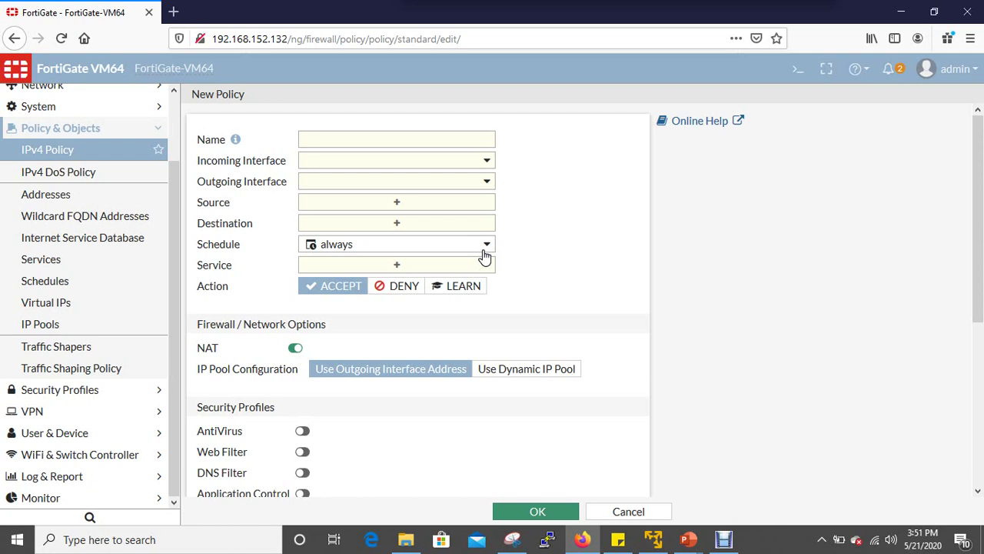
left_click(347, 142)
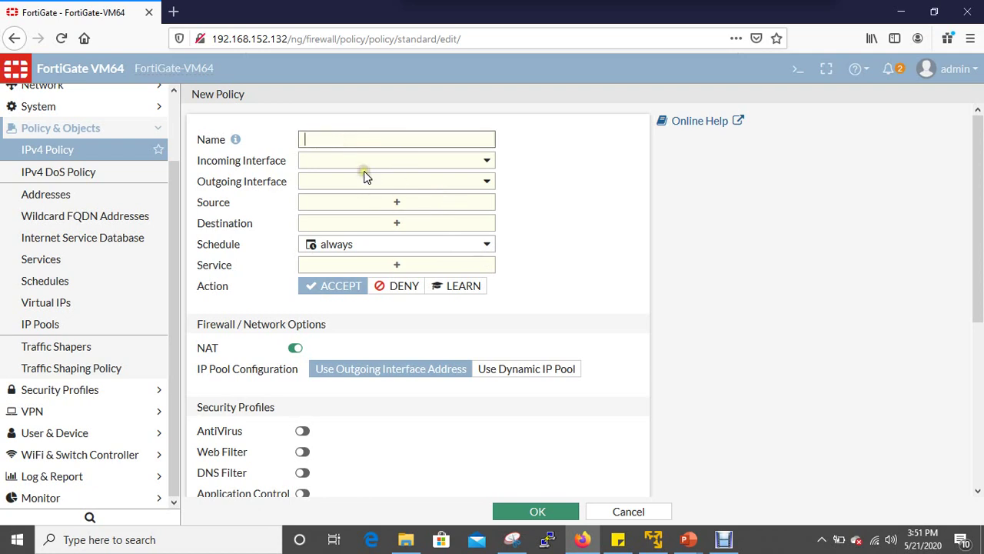
left_click(485, 160)
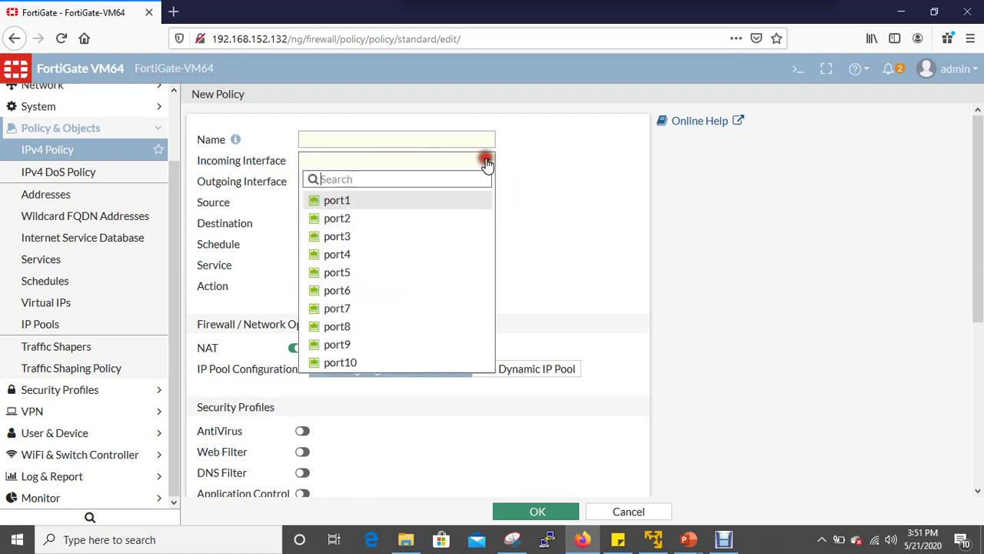
Set the policy's incoming interface to port1 and outgoing interface to port2.
left_click(406, 201)
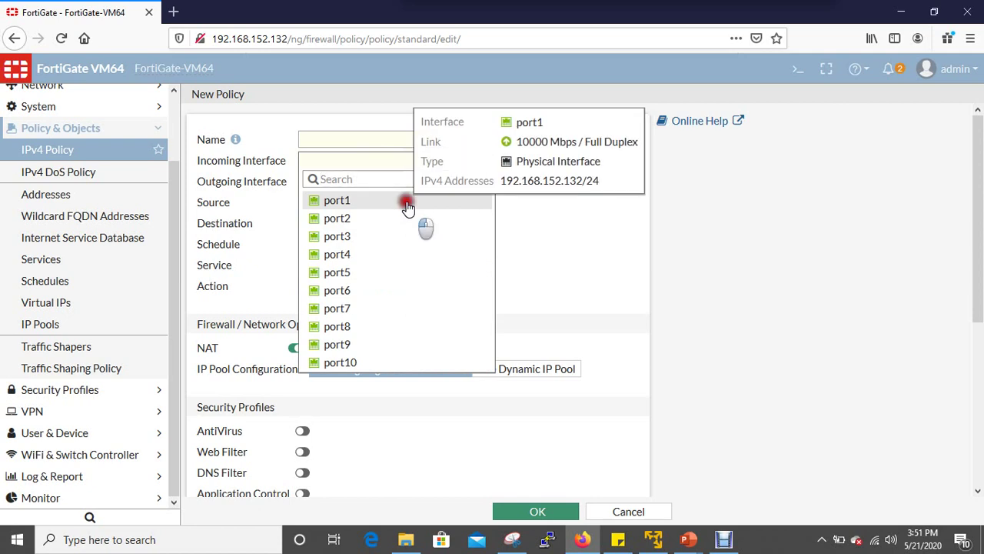
left_click(489, 181)
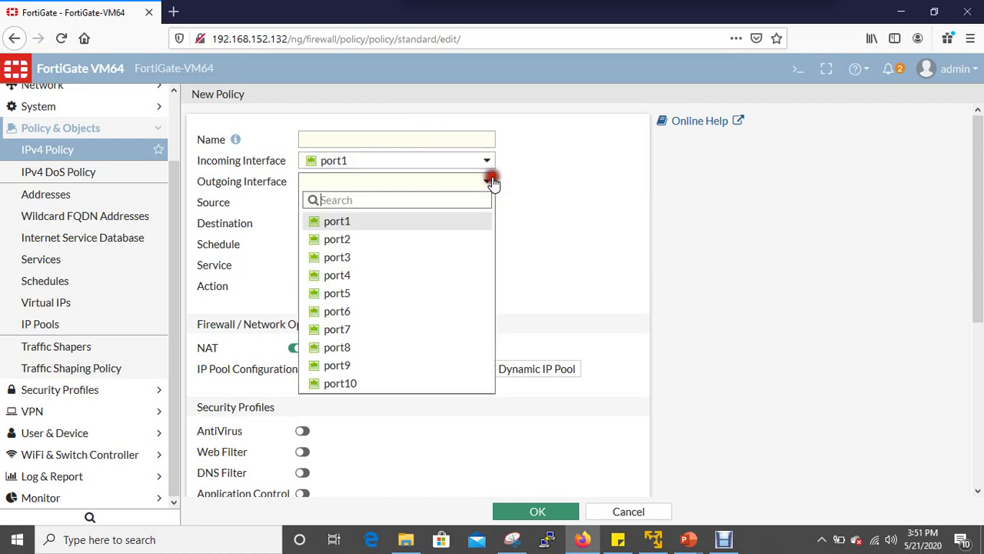
left_click(428, 239)
Add 'all' as both the source and destination address.
left_click(394, 202)
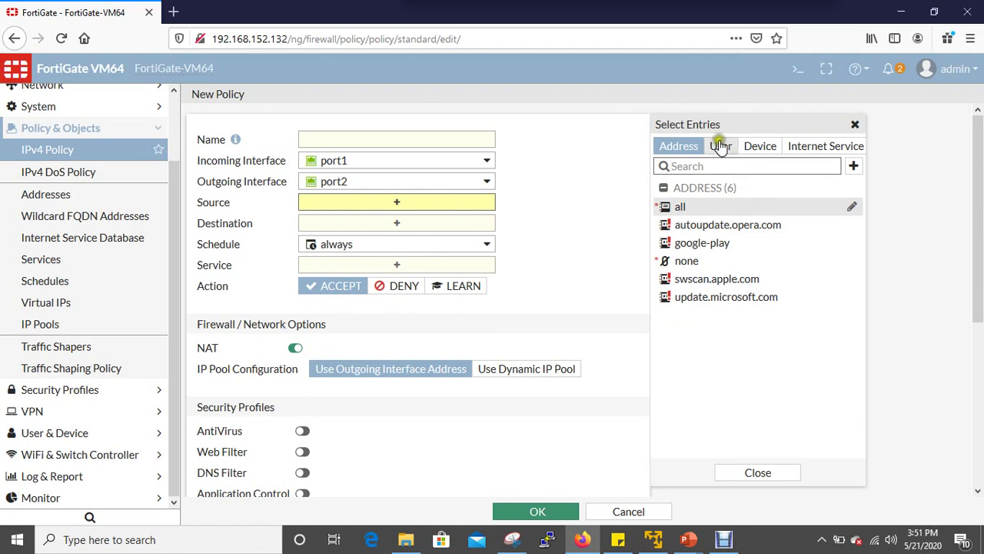
left_click(715, 207)
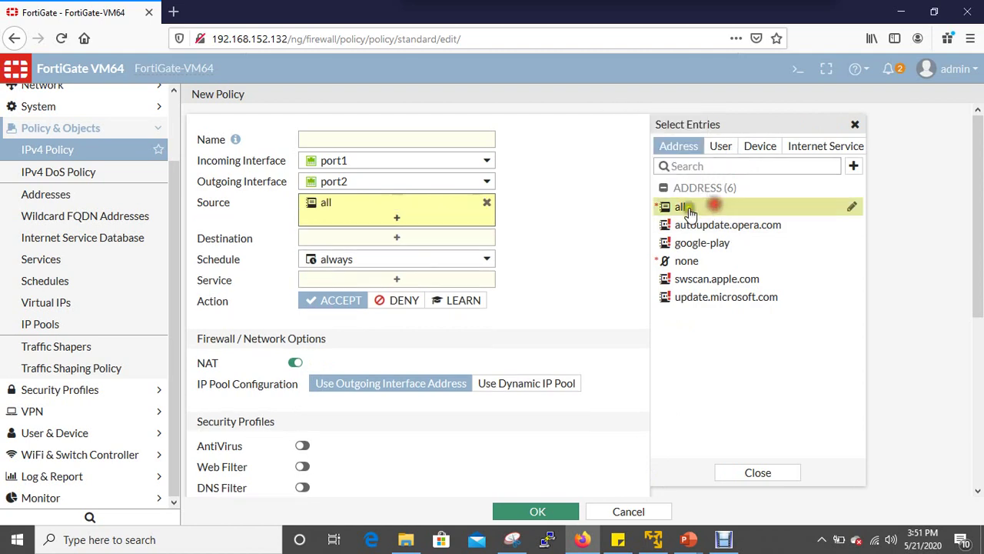
left_click(394, 239)
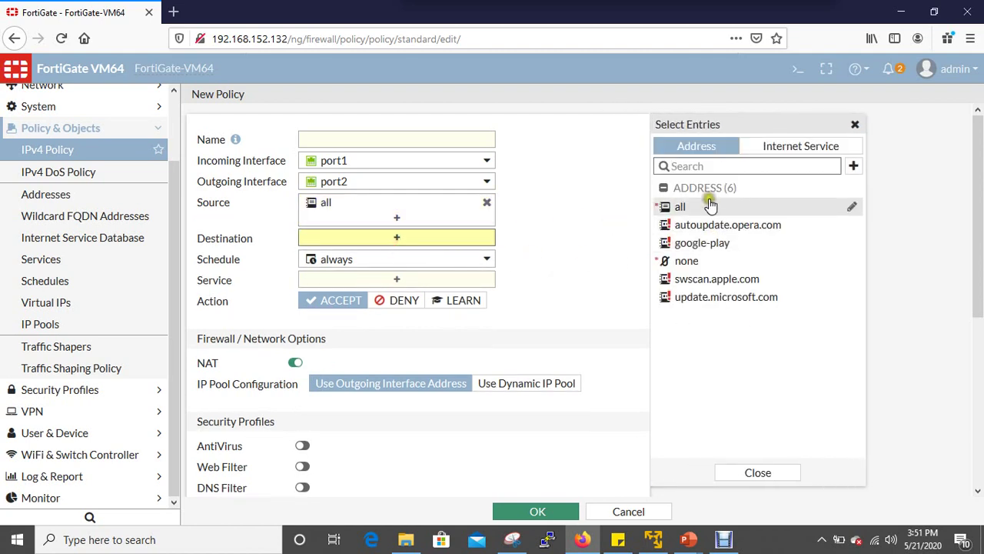
left_click(707, 205)
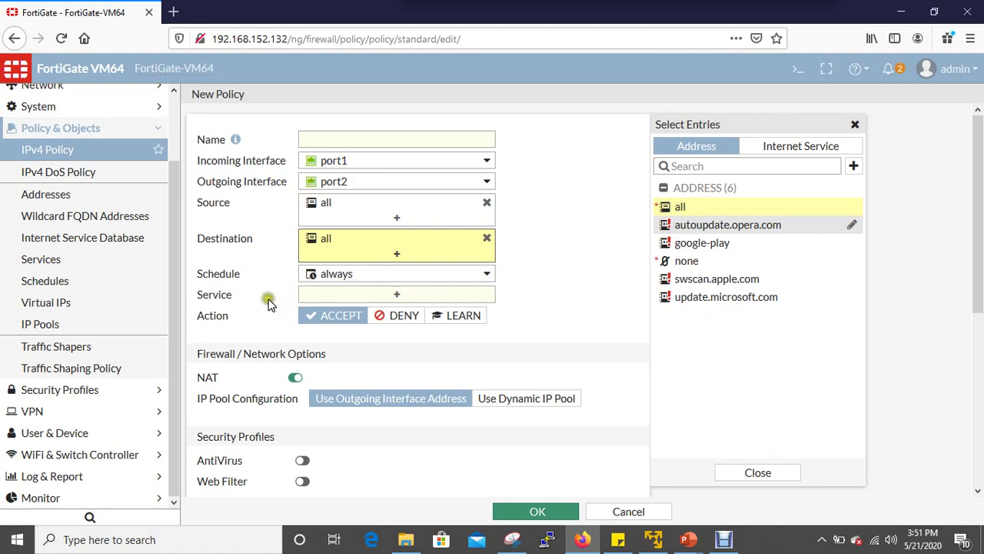
left_click(397, 293)
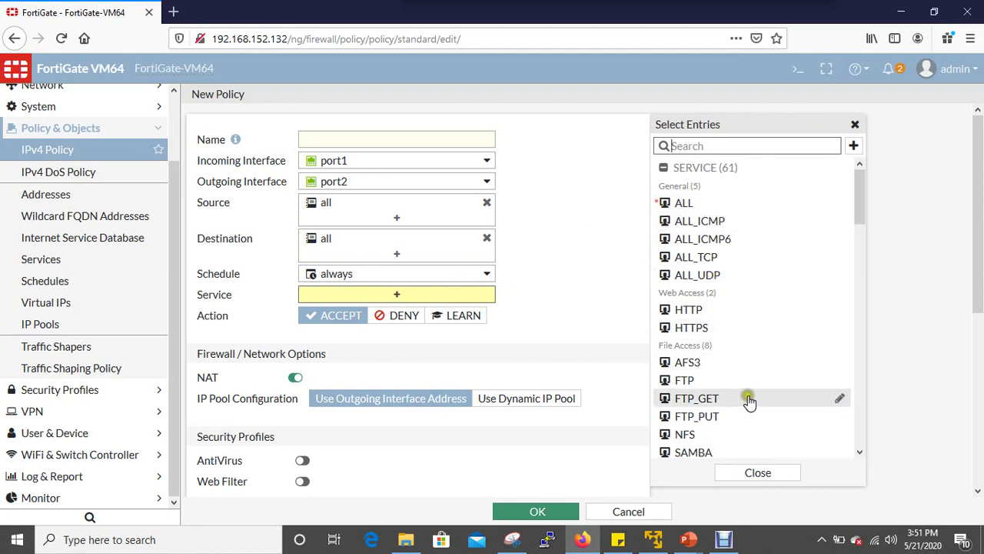
scroll(748, 402, "down", 6)
scroll(752, 288, "up", 6)
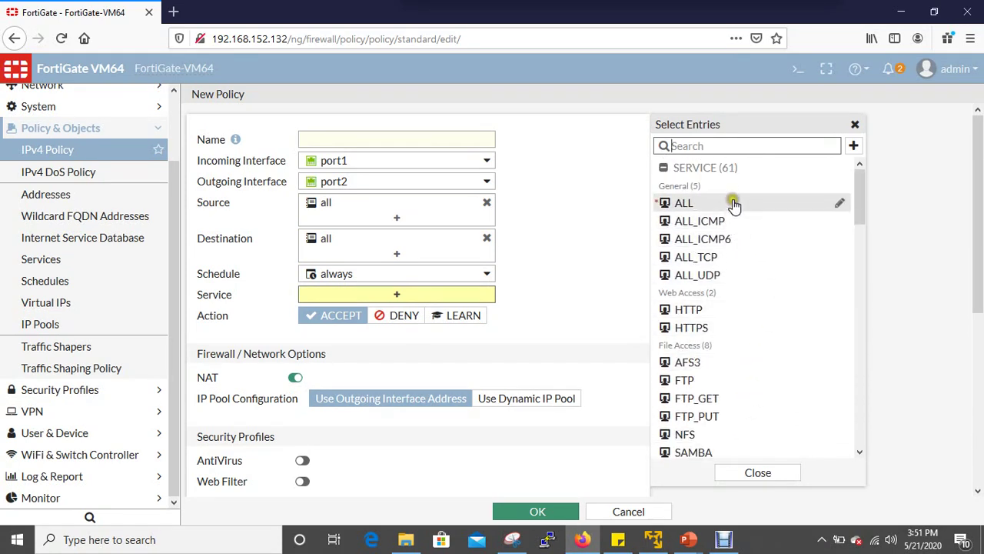
mouse_move(734, 205)
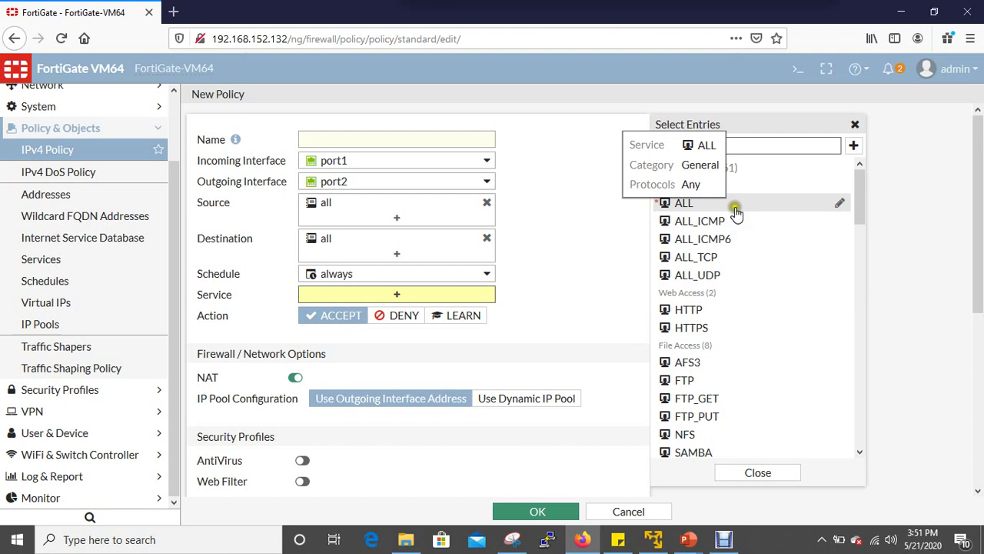
mouse_move(738, 222)
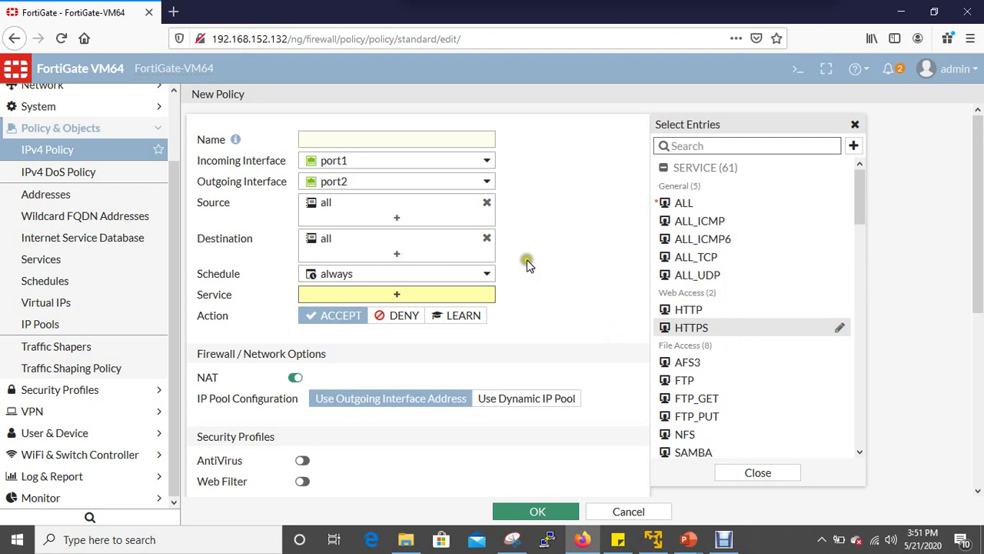
scroll(736, 345, "down", 5)
scroll(736, 345, "down", 2)
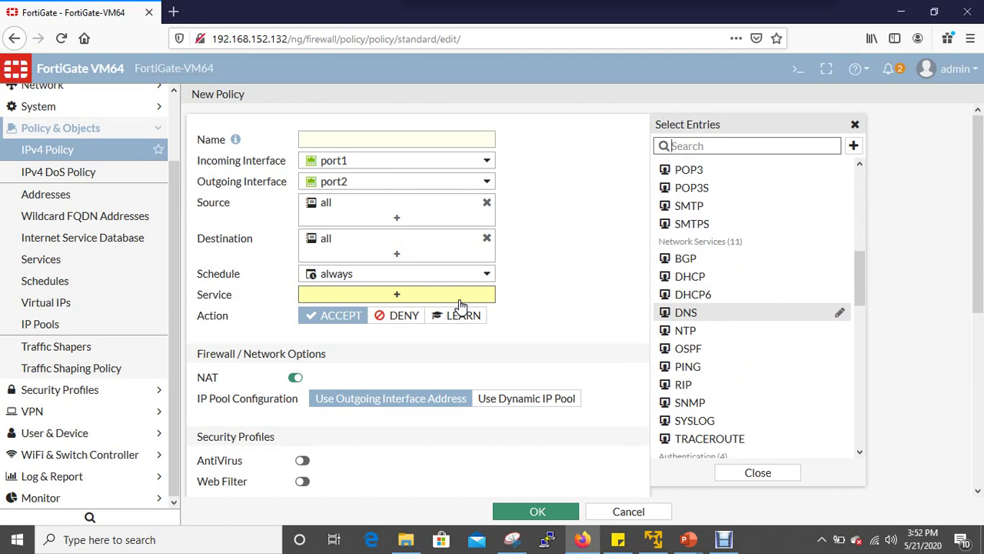
scroll(460, 306, "down", 1)
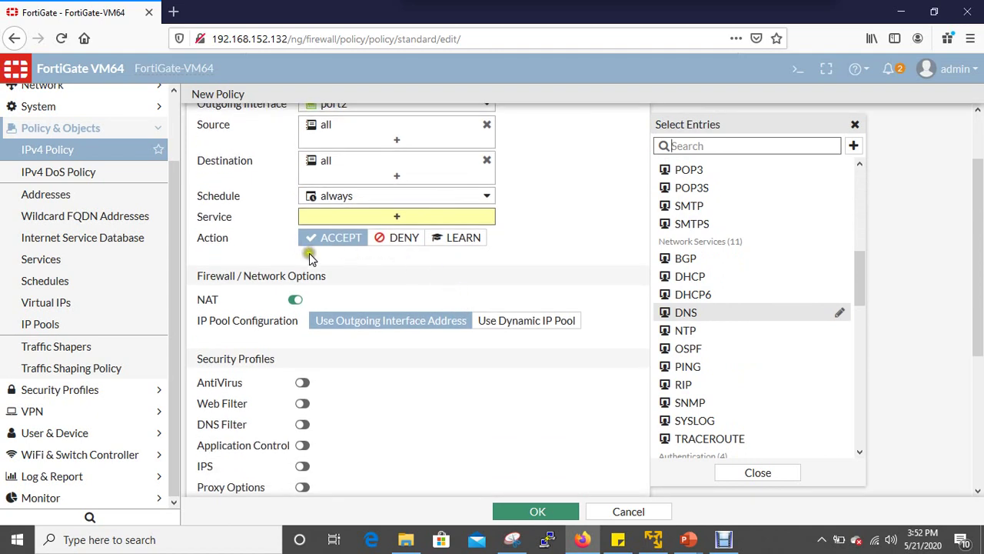
scroll(381, 330, "down", 1)
scroll(419, 290, "up", 2)
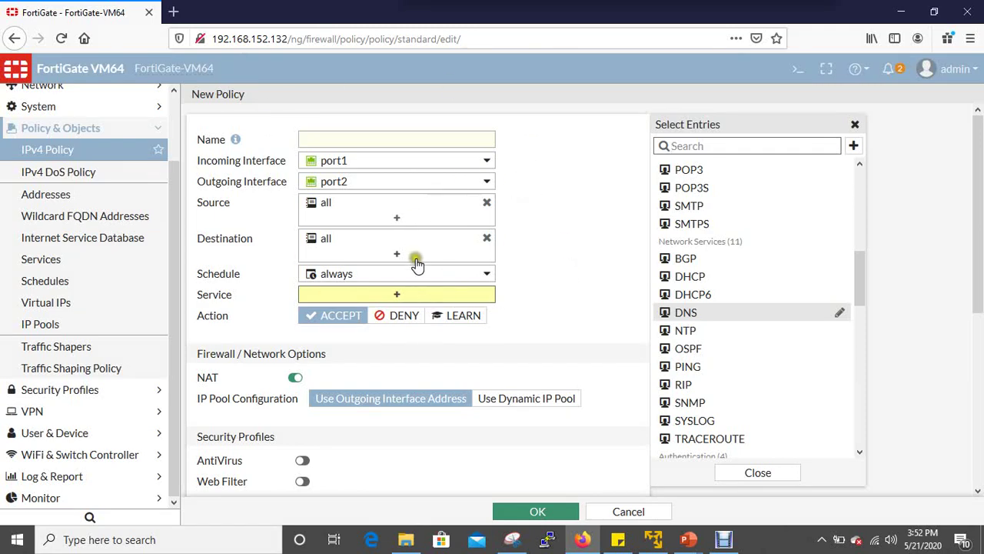
mouse_move(431, 241)
scroll(476, 366, "down", 3)
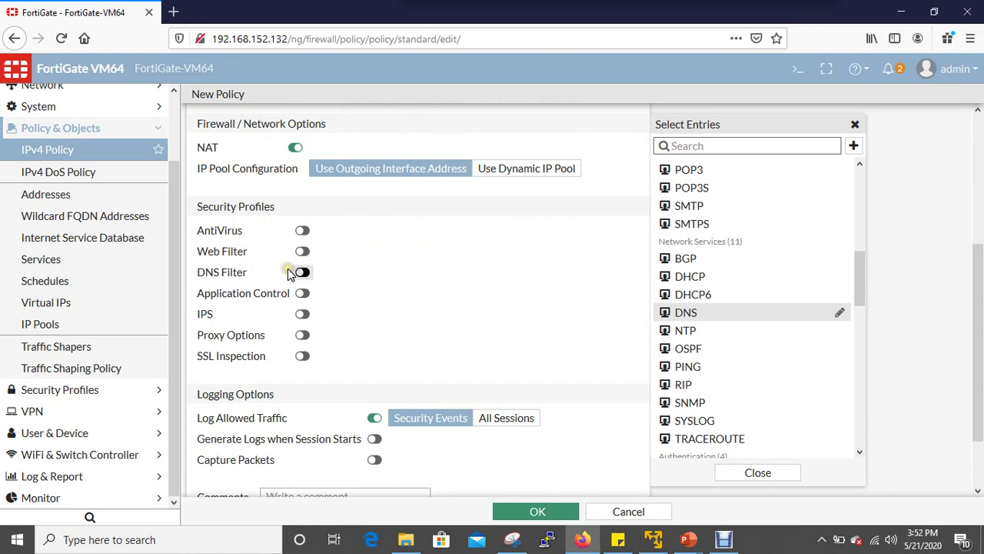
Enable AntiVirus with the default profile, cancelling a trial profile with full scan and Detect mode.
left_click(302, 230)
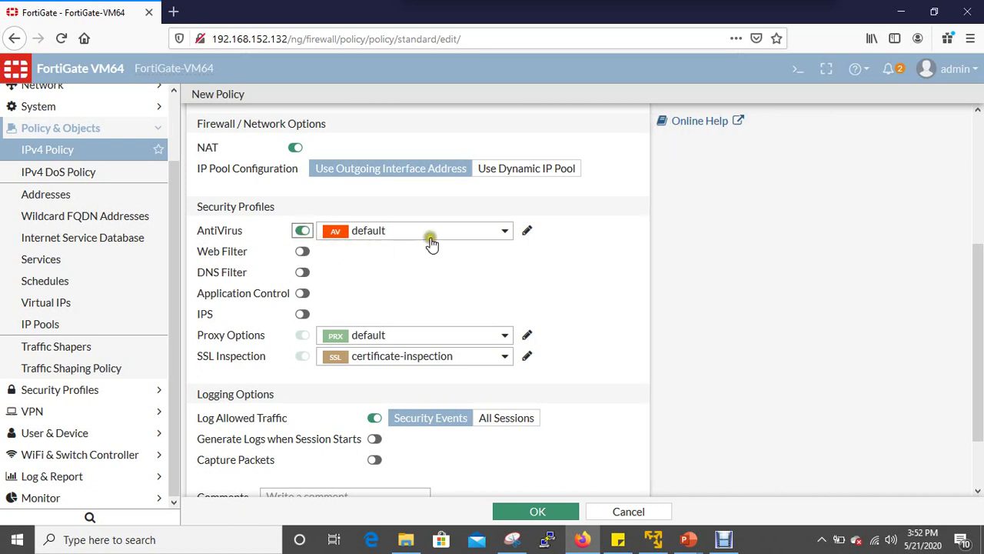
left_click(505, 232)
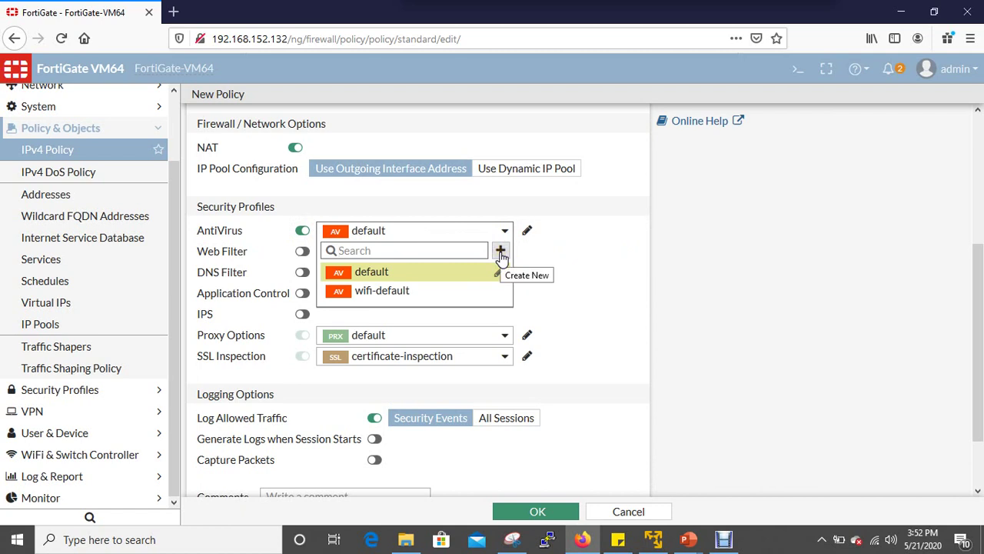
left_click(500, 254)
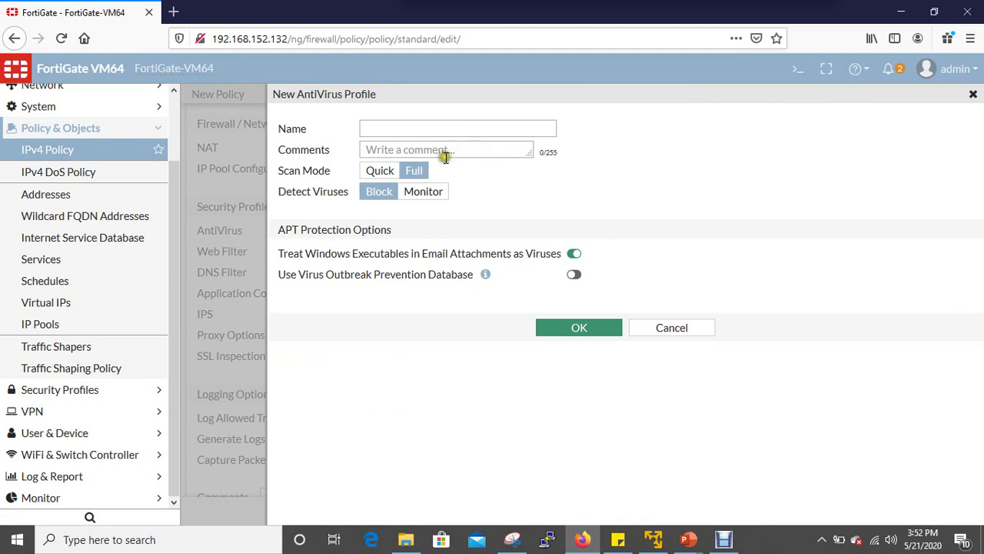
left_click(400, 172)
left_click(422, 197)
left_click(672, 330)
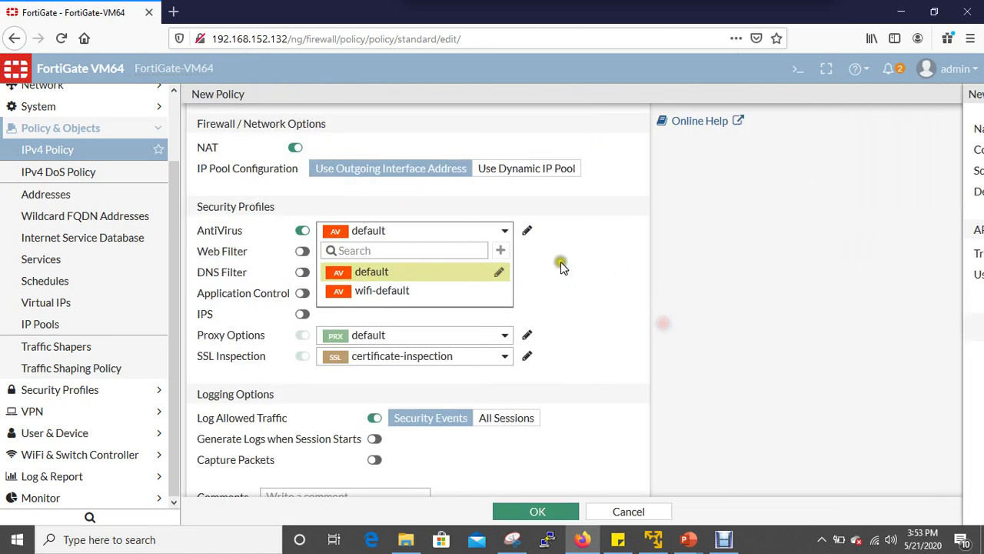
Enable Web Filter and open its default profile, dismissing the licence warning.
left_click(284, 252)
left_click(302, 251)
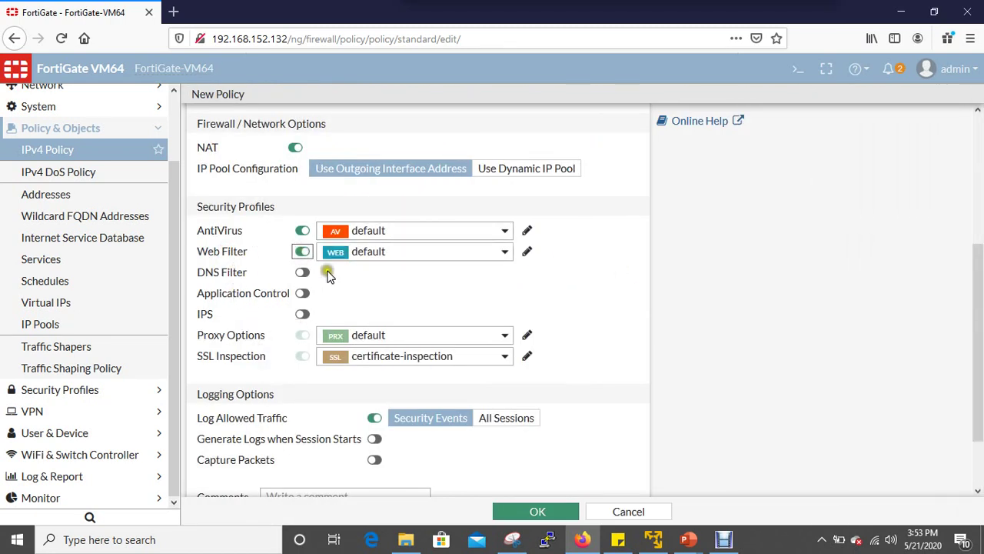
left_click(526, 252)
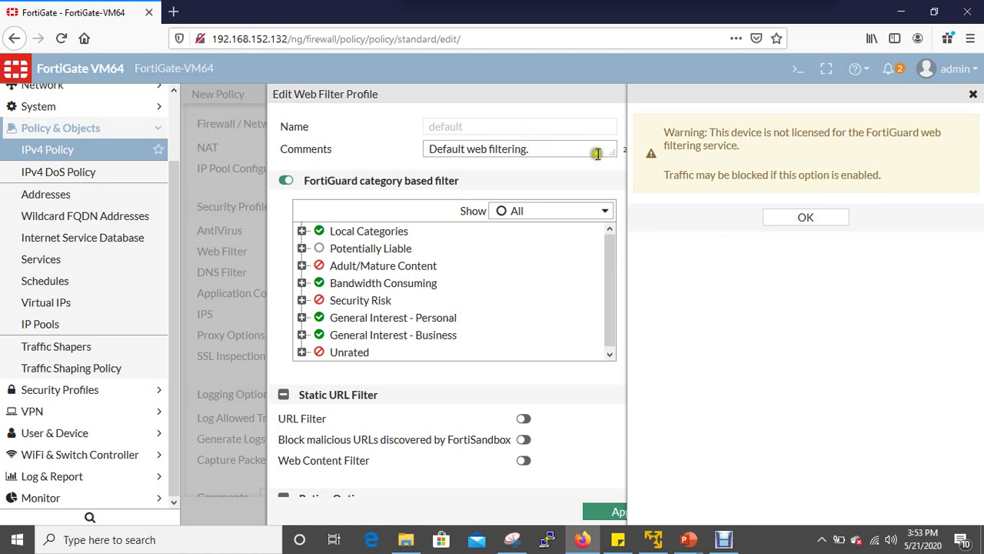
left_click(804, 218)
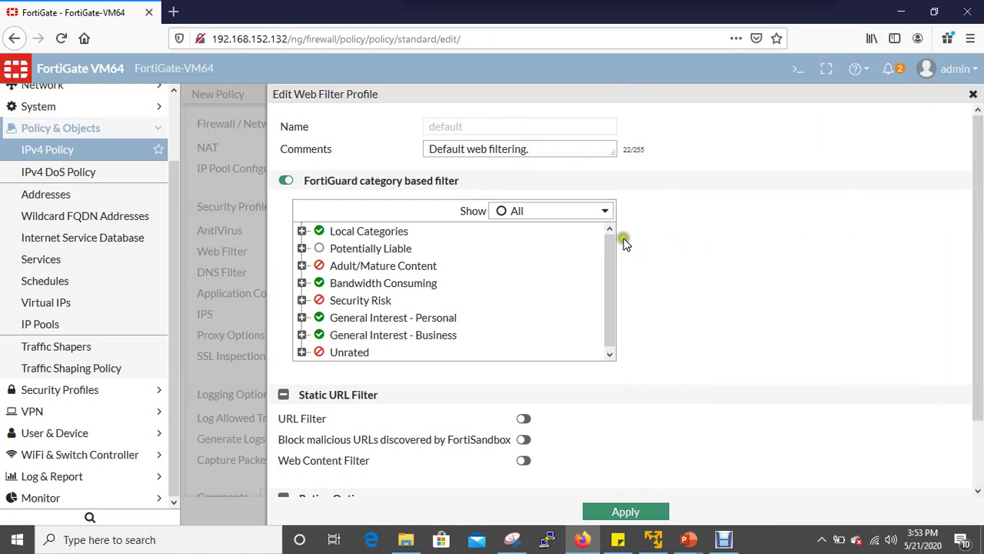
left_click(606, 216)
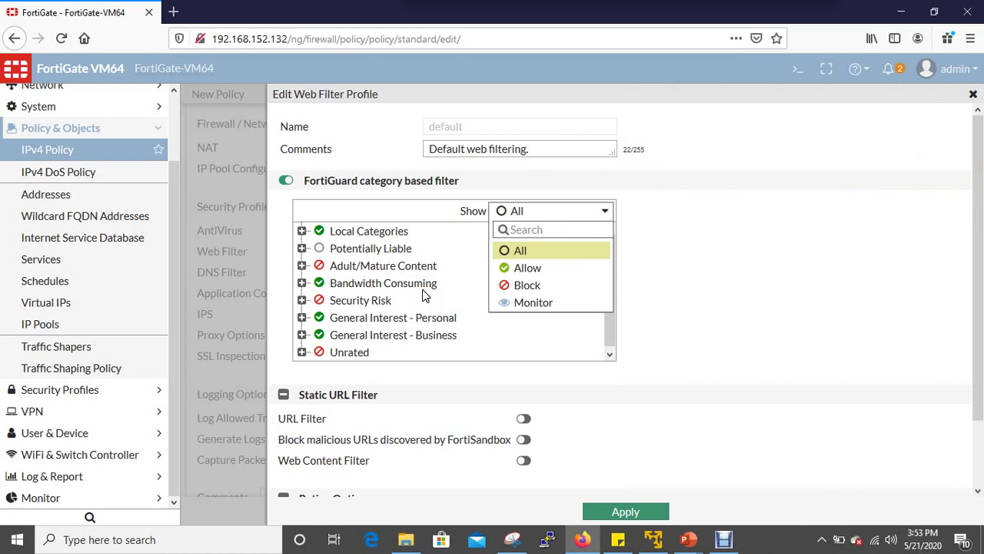
left_click(688, 331)
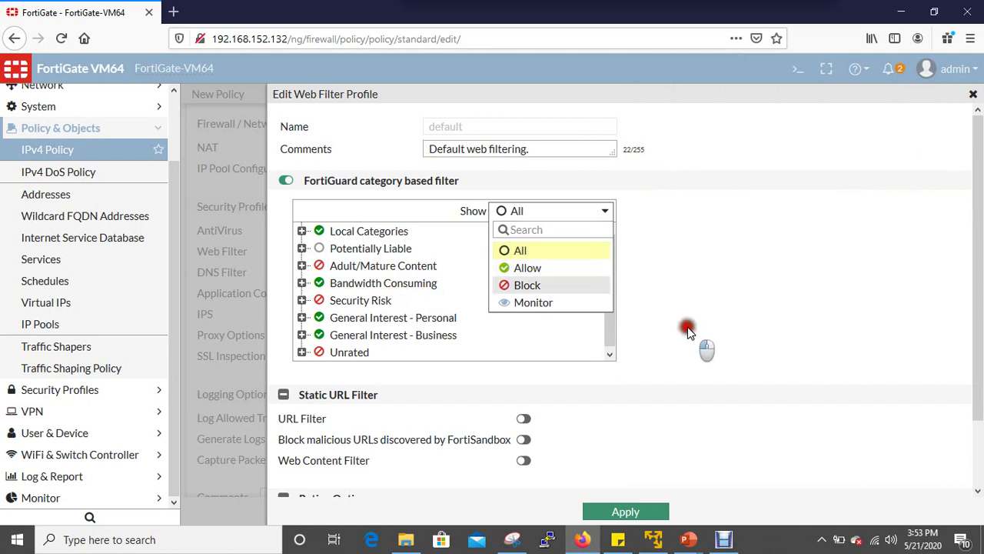
Switch on the static URL Filter in the default web filter profile and close the editor.
left_click(682, 354)
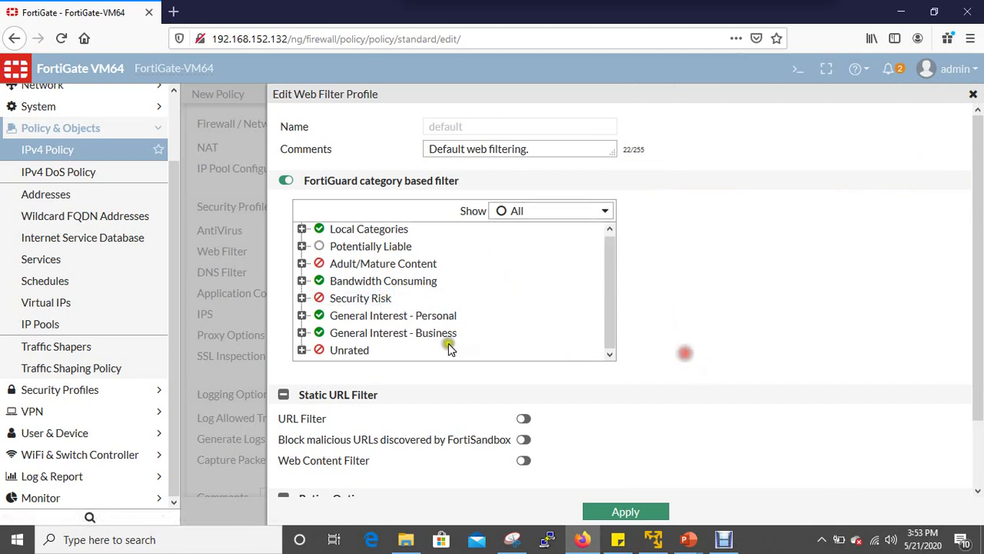
scroll(449, 348, "down", 2)
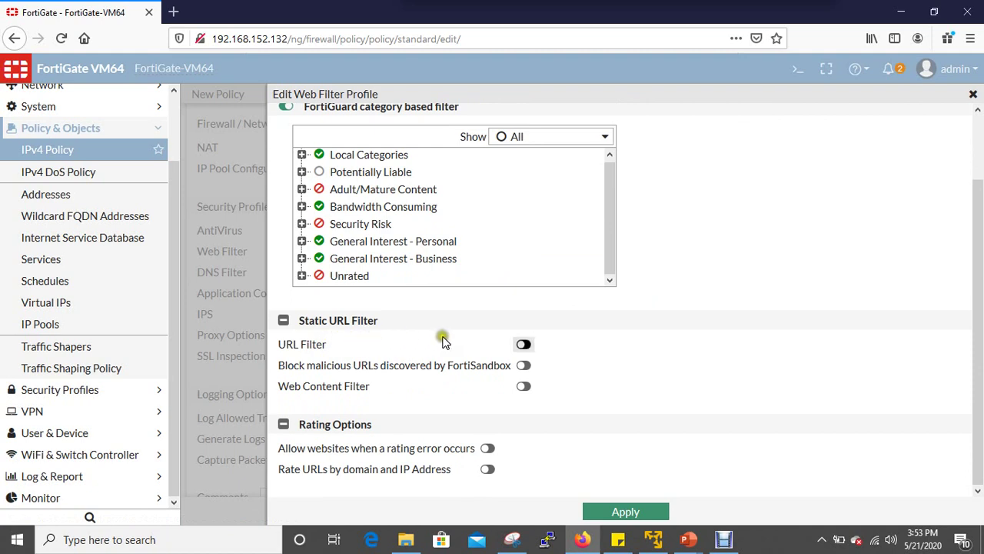
left_click(522, 345)
left_click(523, 344)
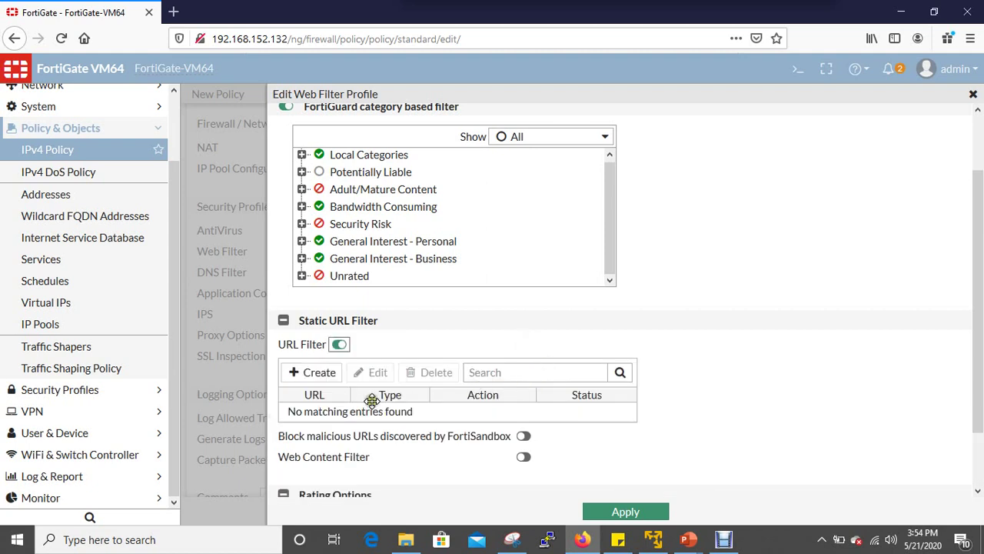
scroll(508, 405, "down", 1)
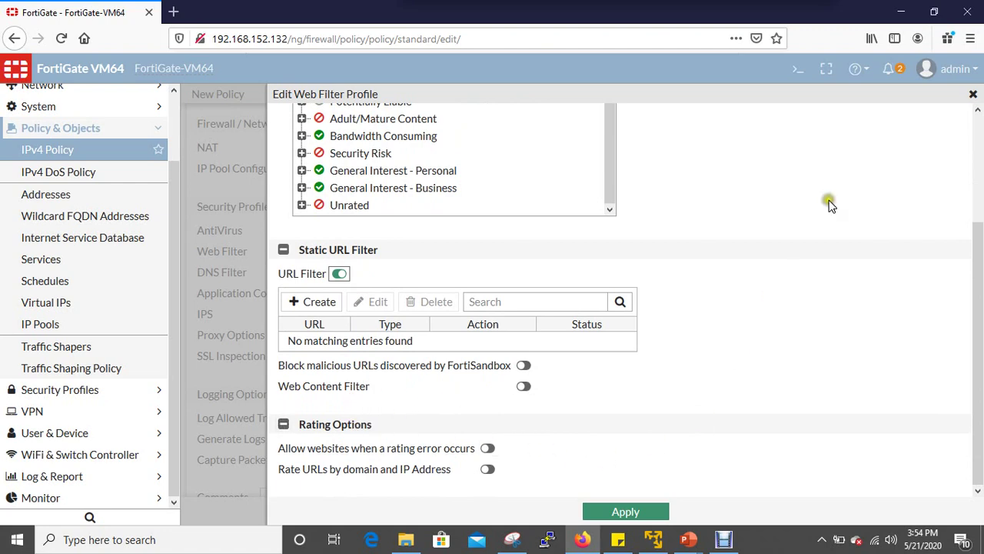
left_click(972, 95)
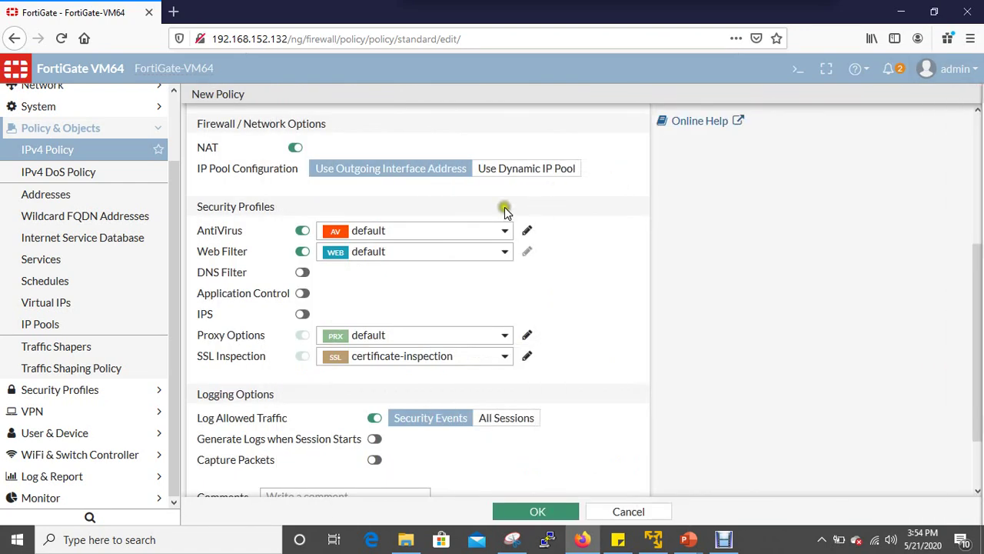
Turn on DNS Filter and Application Control with default profiles, reviewing the default application sensor.
left_click(302, 274)
left_click(303, 294)
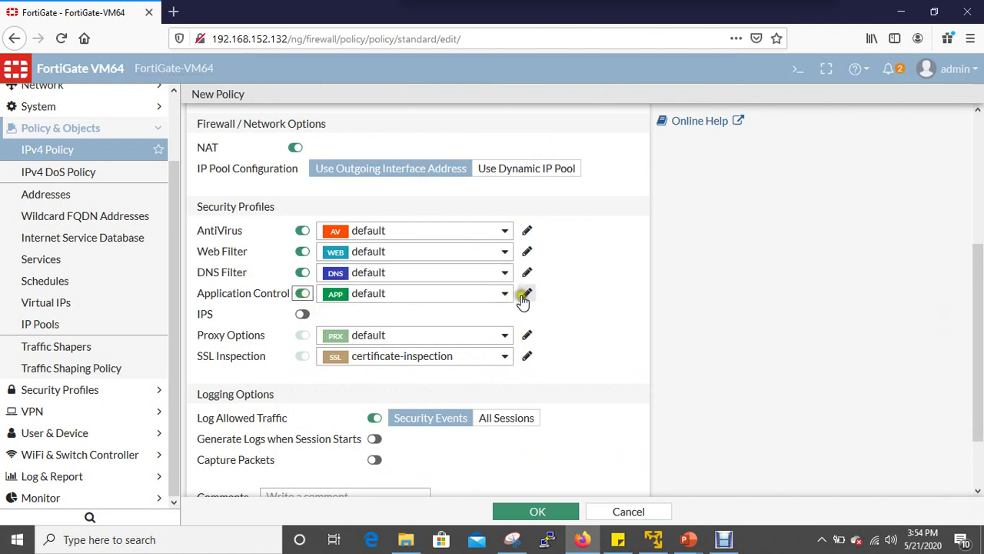
left_click(527, 295)
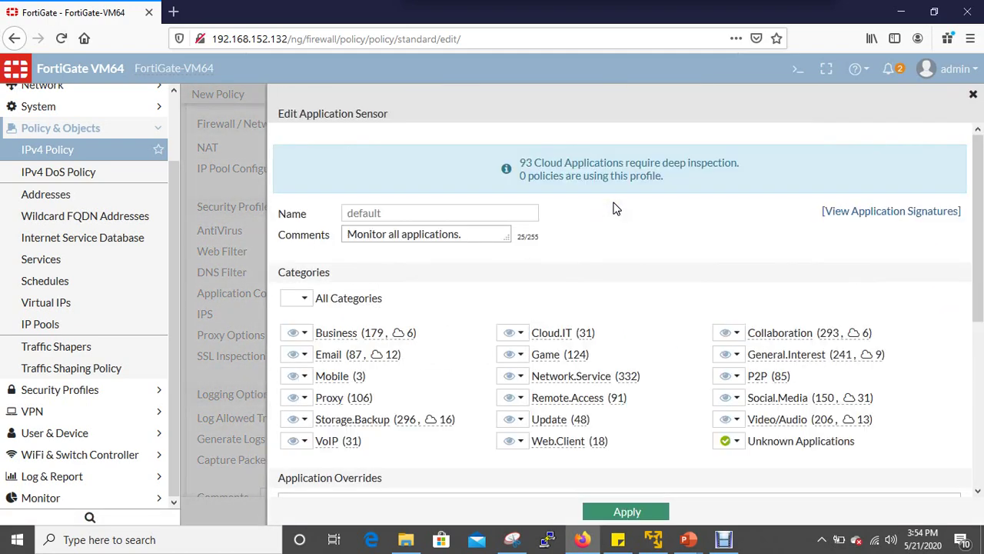
scroll(412, 367, "down", 2)
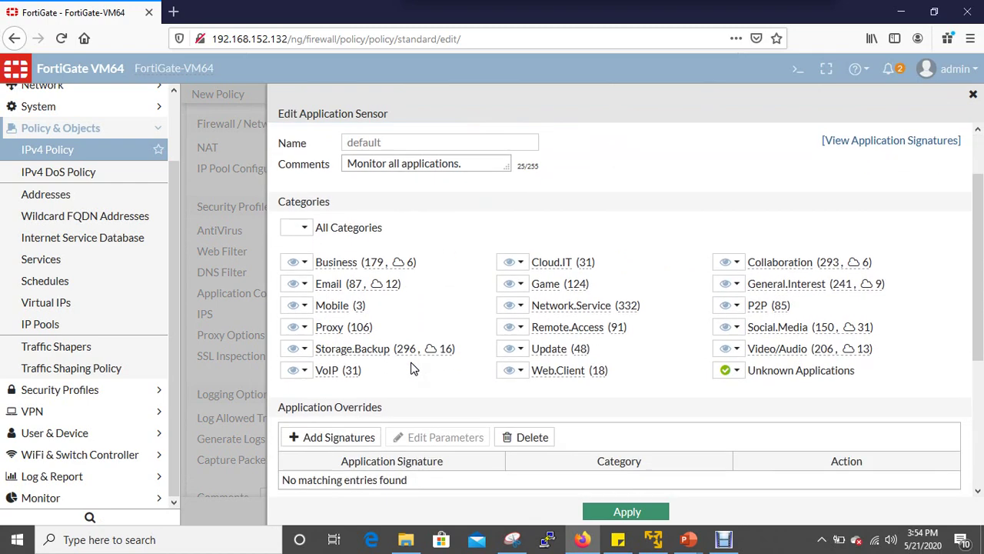
scroll(469, 273, "up", 2)
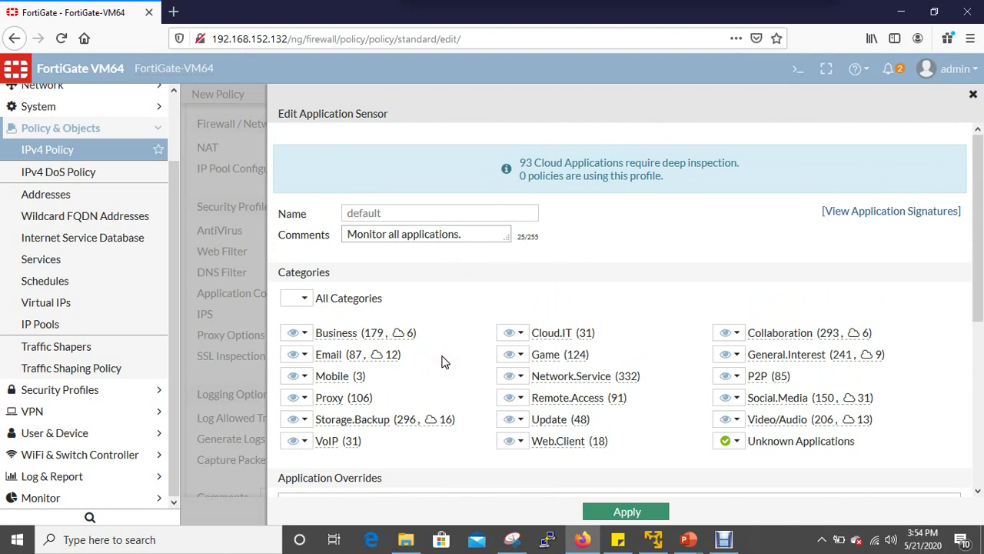
scroll(450, 359, "down", 4)
left_click(972, 94)
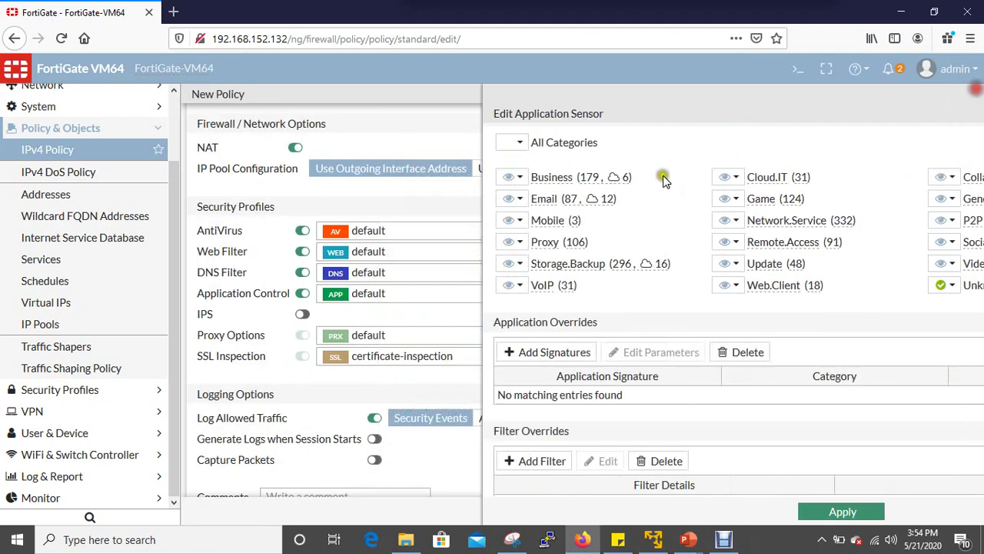
scroll(369, 353, "down", 2)
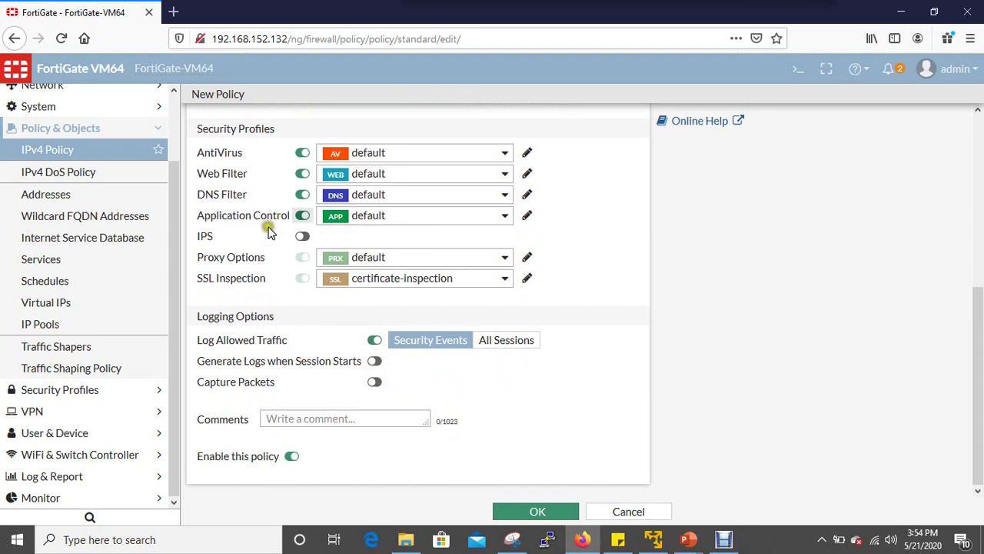
Enable IPS with the default sensor and view the IPS signatures list from its editor.
left_click(303, 237)
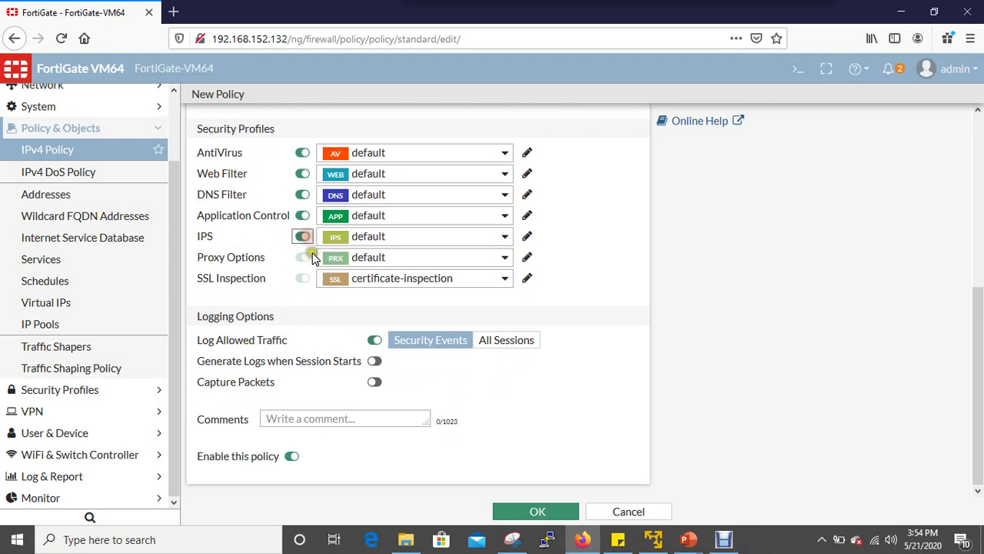
left_click(527, 236)
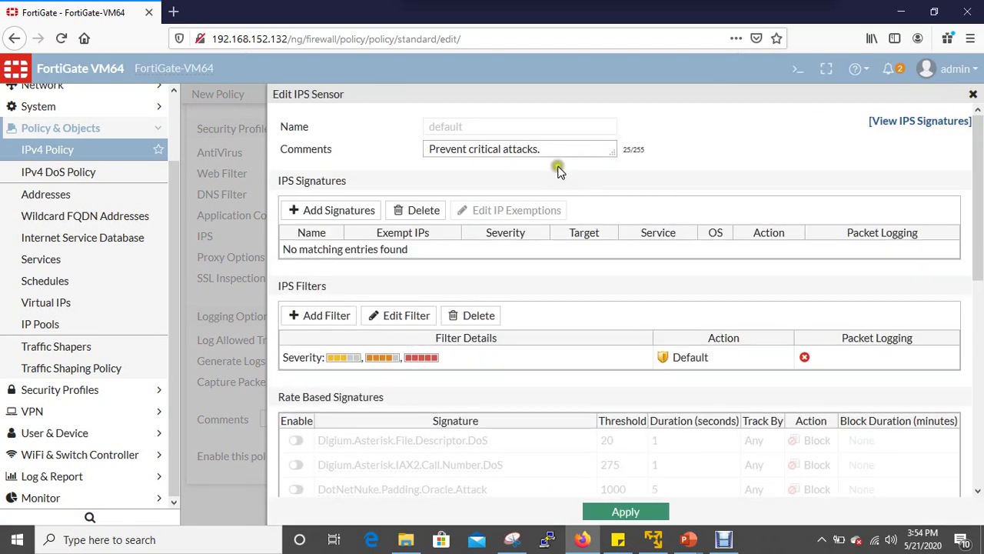
left_click(372, 155)
left_click(542, 159)
left_click(915, 121)
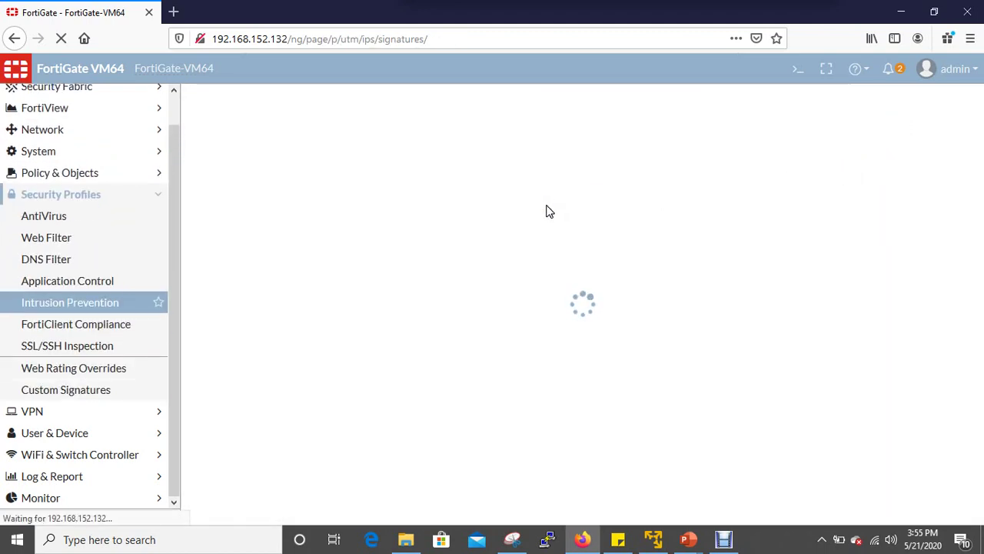
left_click(372, 220)
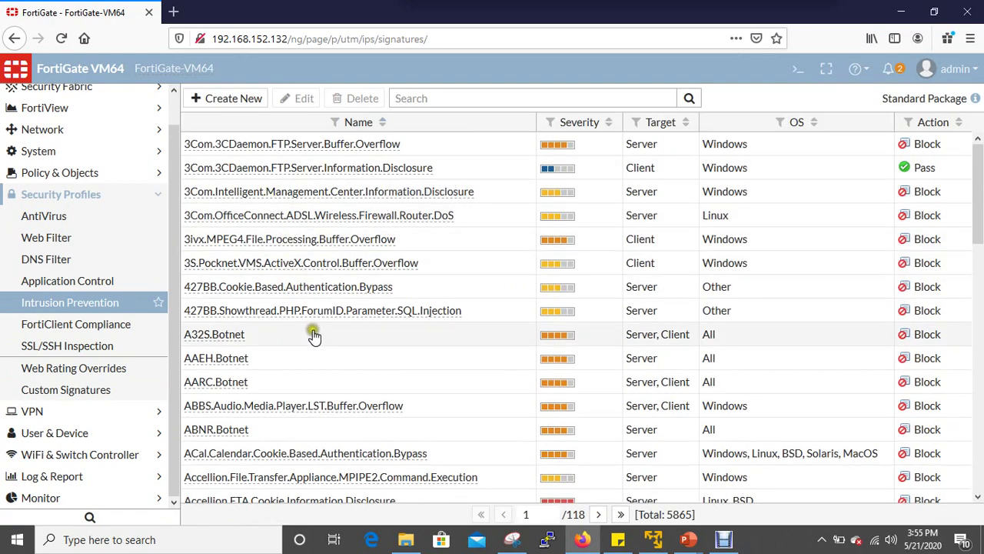
scroll(319, 384, "down", 5)
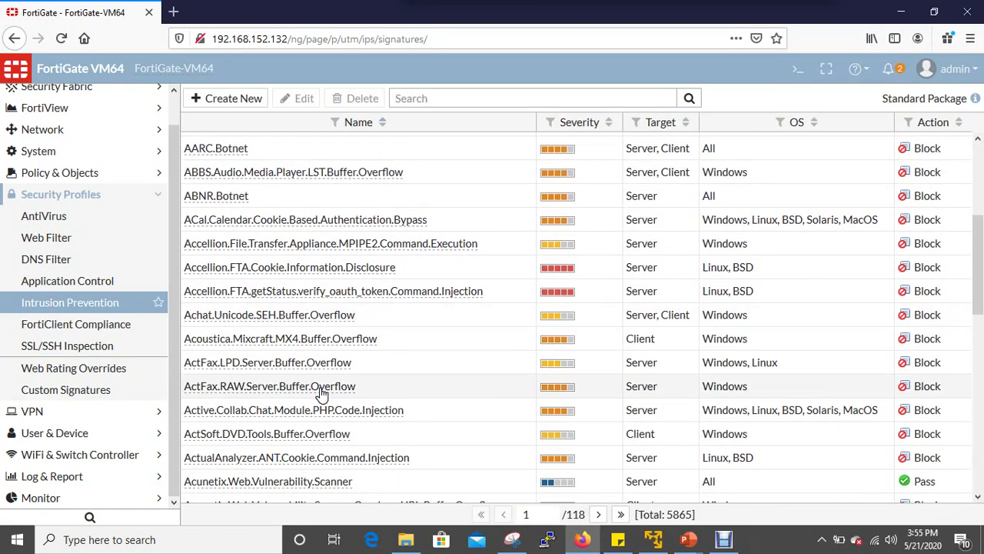
scroll(322, 392, "down", 5)
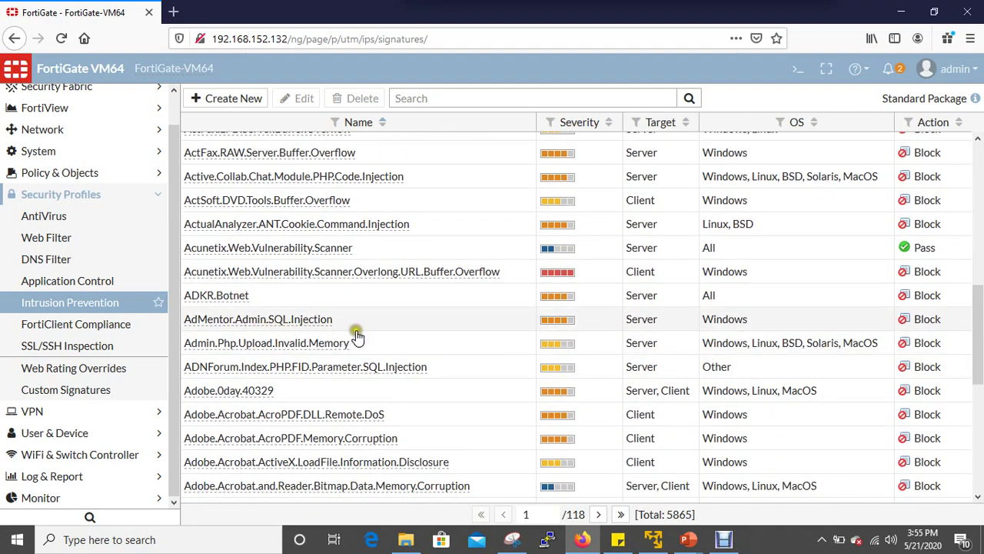
scroll(451, 336, "down", 5)
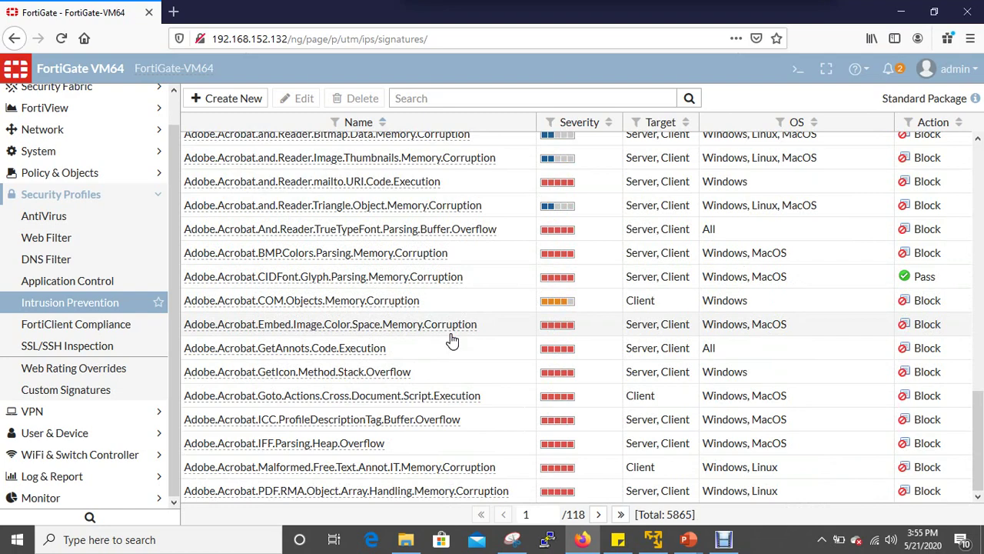
scroll(452, 340, "up", 10)
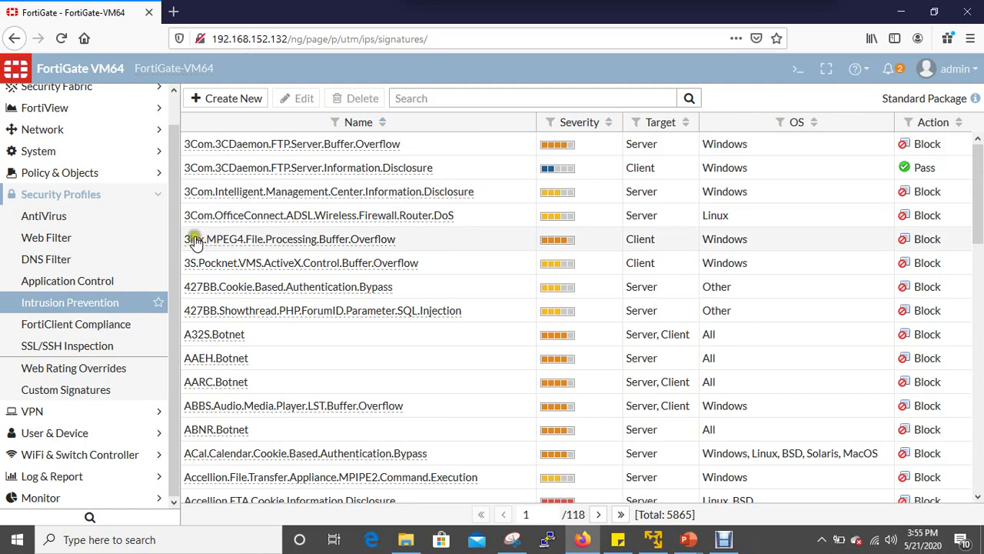
left_click(67, 194)
Go to Policy & Objects > IPv4 Policy and start a new policy.
left_click(80, 203)
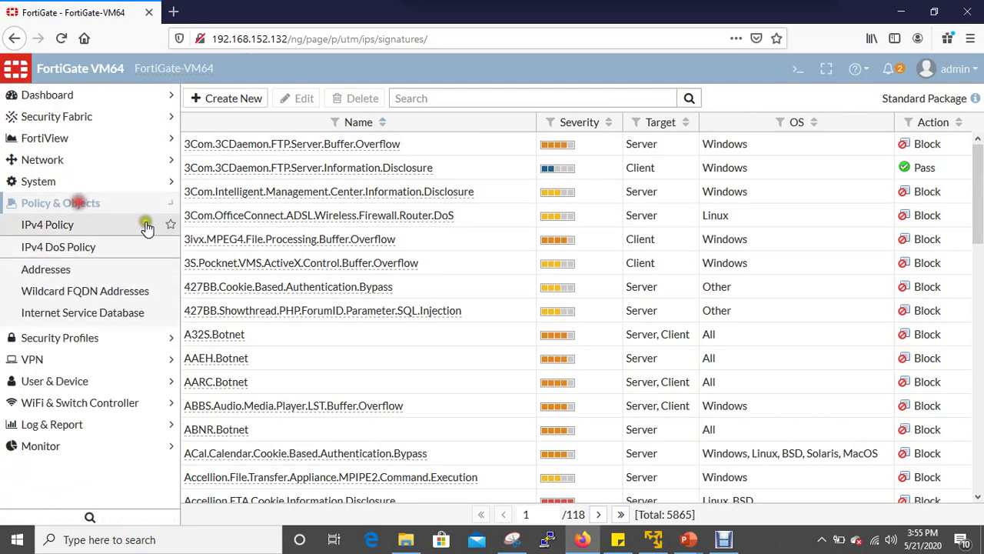
left_click(73, 225)
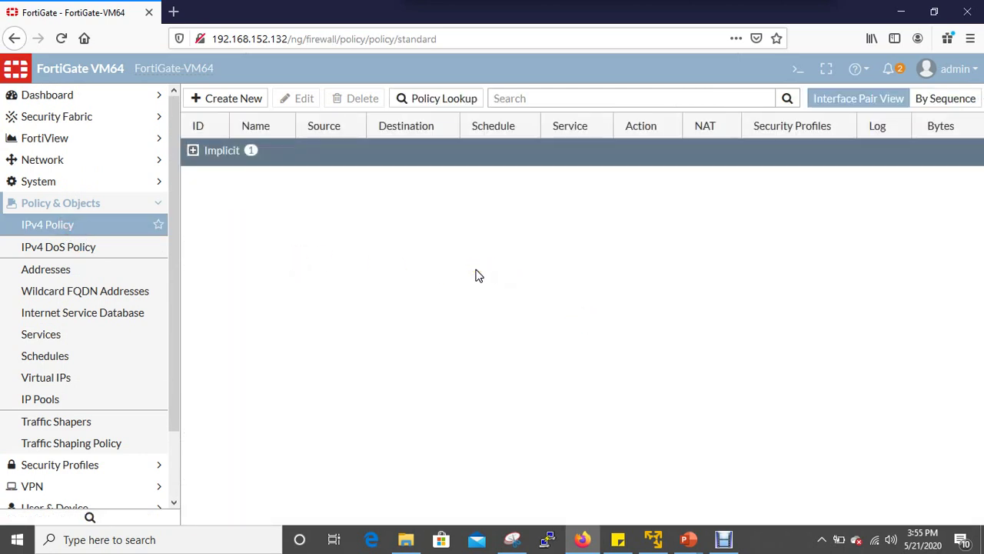
left_click(239, 98)
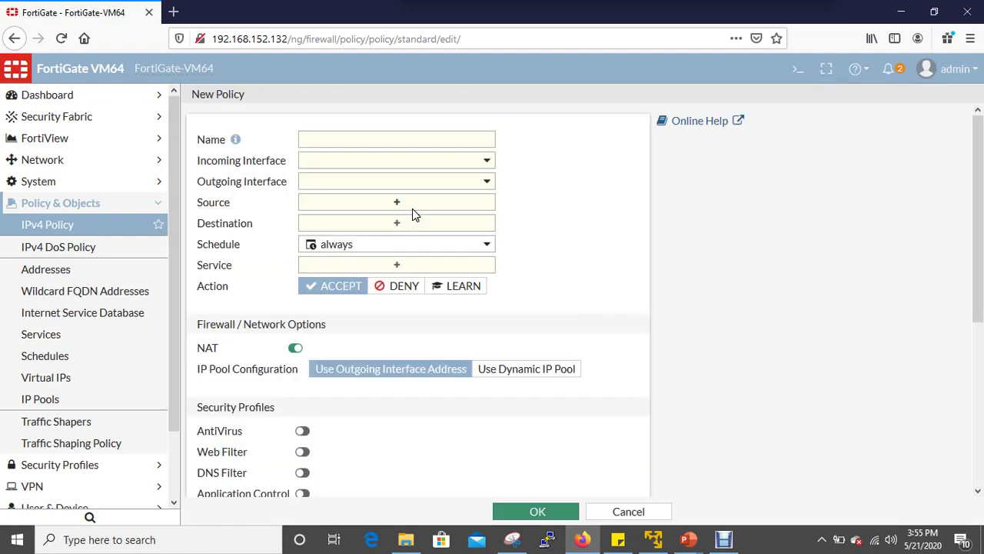
Enable IPS and Proxy Options with their default profiles on the new policy.
scroll(400, 231, "down", 3)
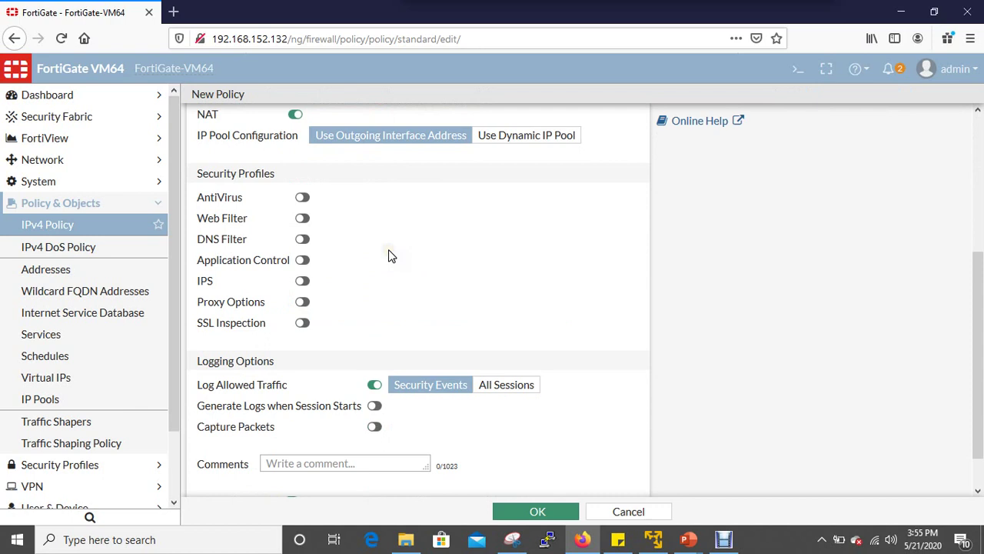
left_click(306, 263)
left_click(304, 281)
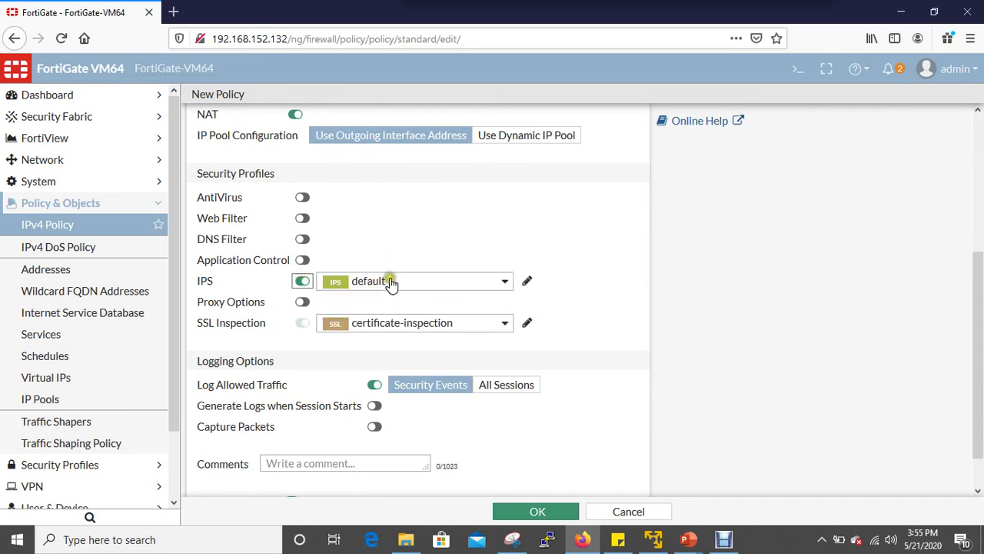
left_click(302, 301)
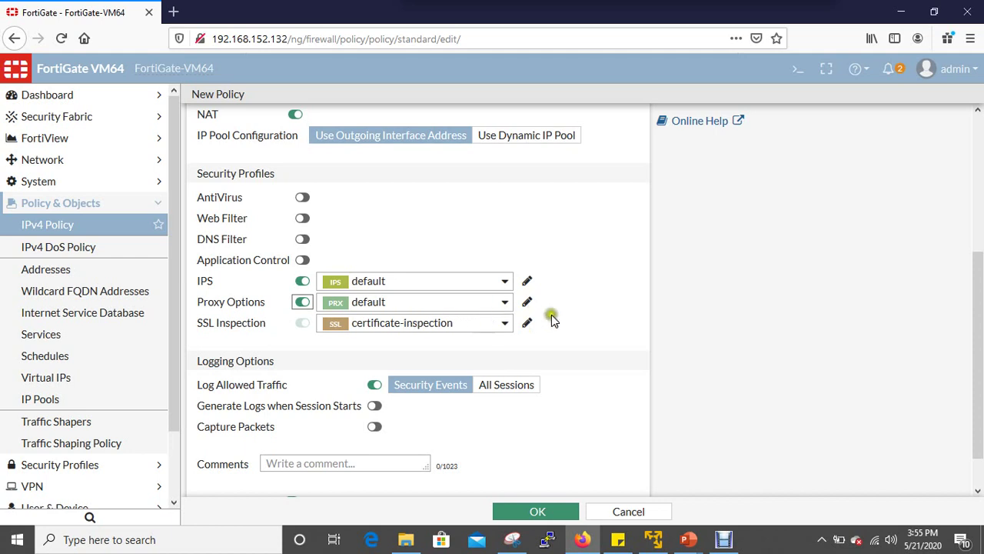
scroll(600, 323, "down", 1)
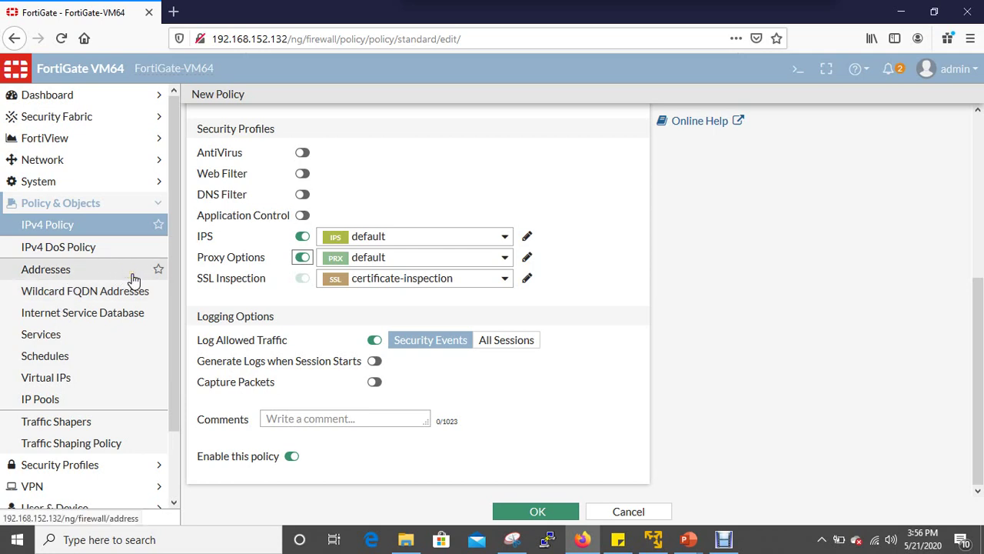
left_click(87, 248)
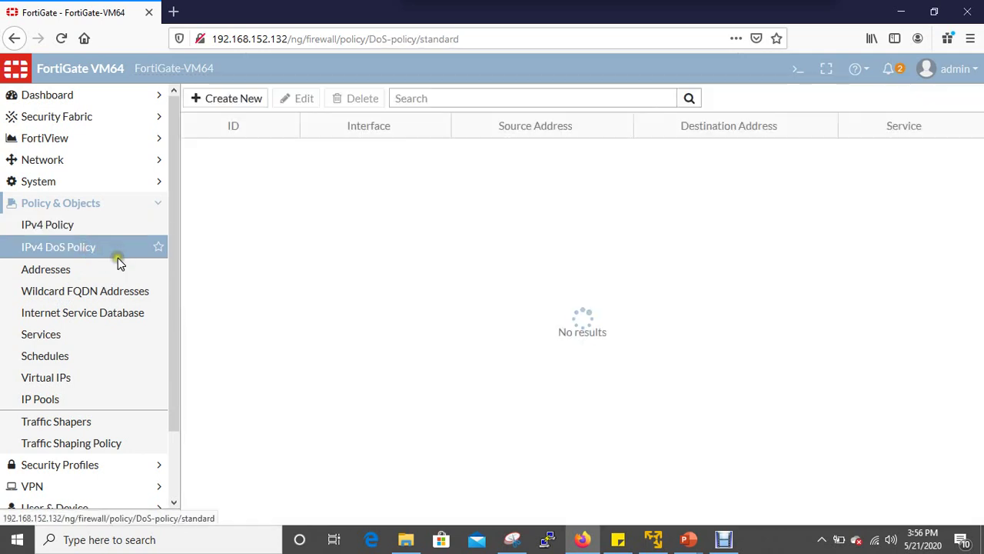
Start a new DoS policy, scroll through its default anomaly thresholds, then go to Addresses.
left_click(234, 98)
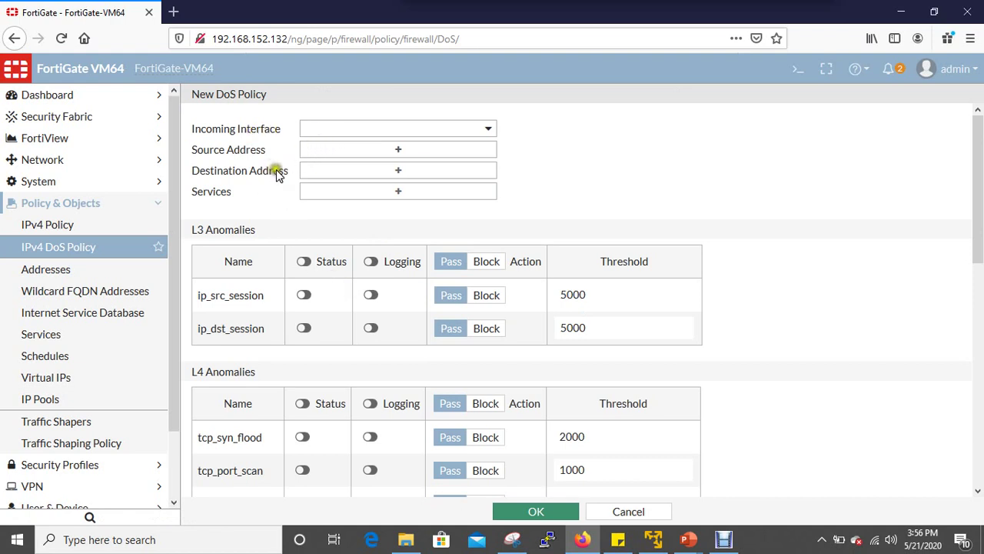
scroll(302, 297, "down", 2)
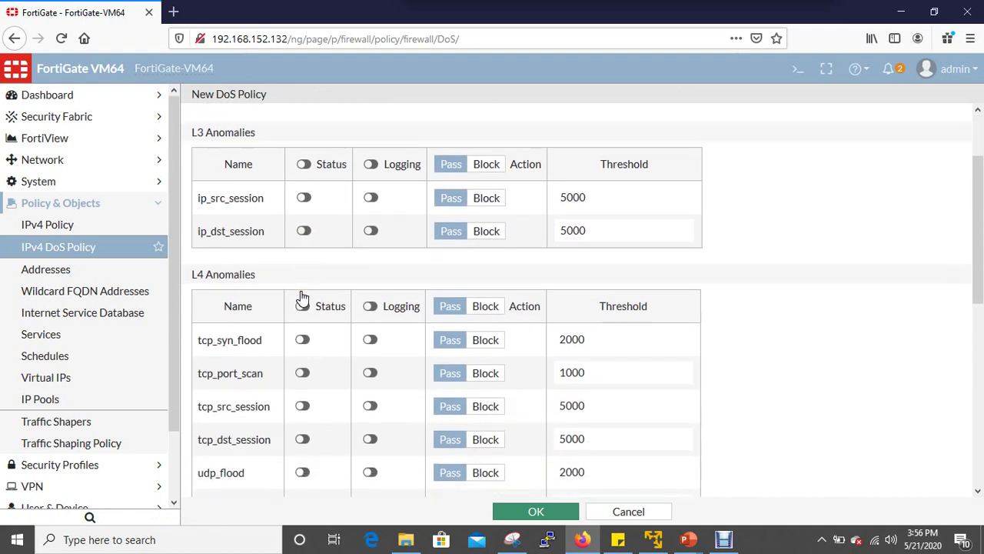
scroll(303, 296, "down", 5)
scroll(293, 290, "down", 5)
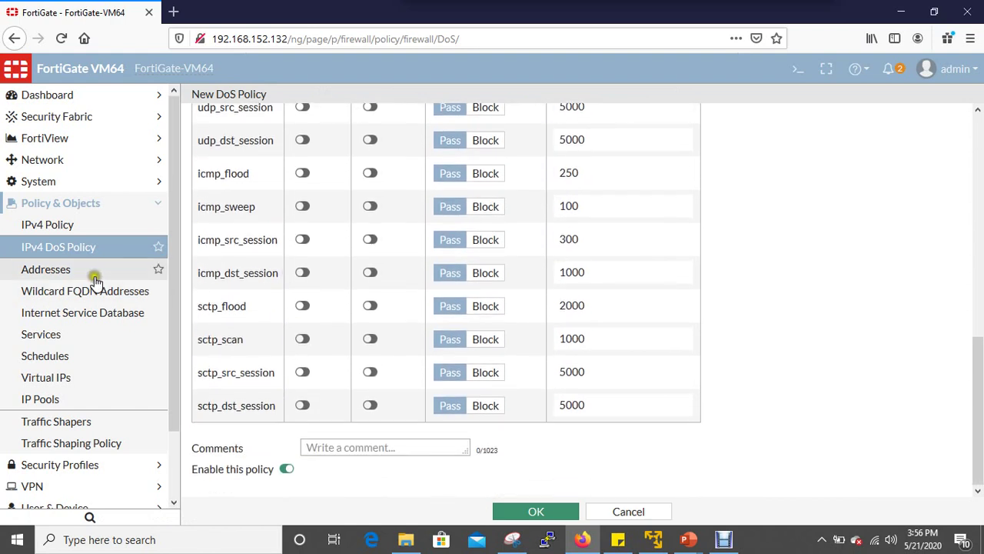
left_click(93, 279)
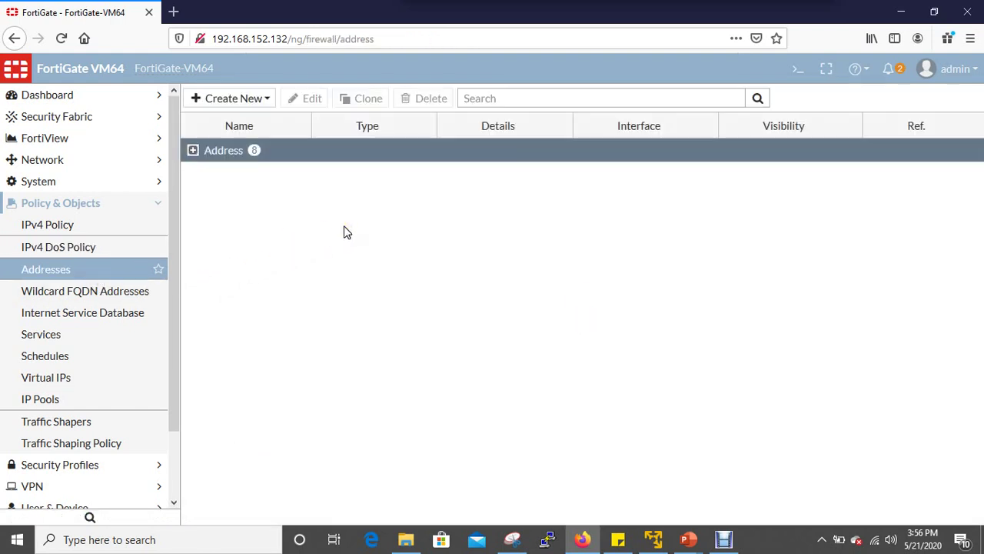
Start a new address object and name it 'Desktop seg'.
left_click(240, 100)
left_click(211, 117)
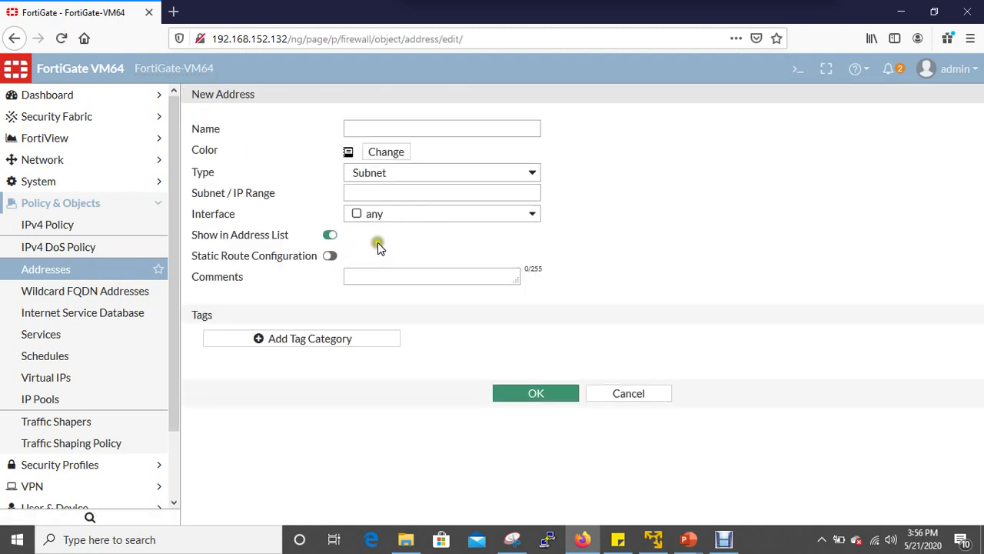
left_click(373, 125)
type("LAN")
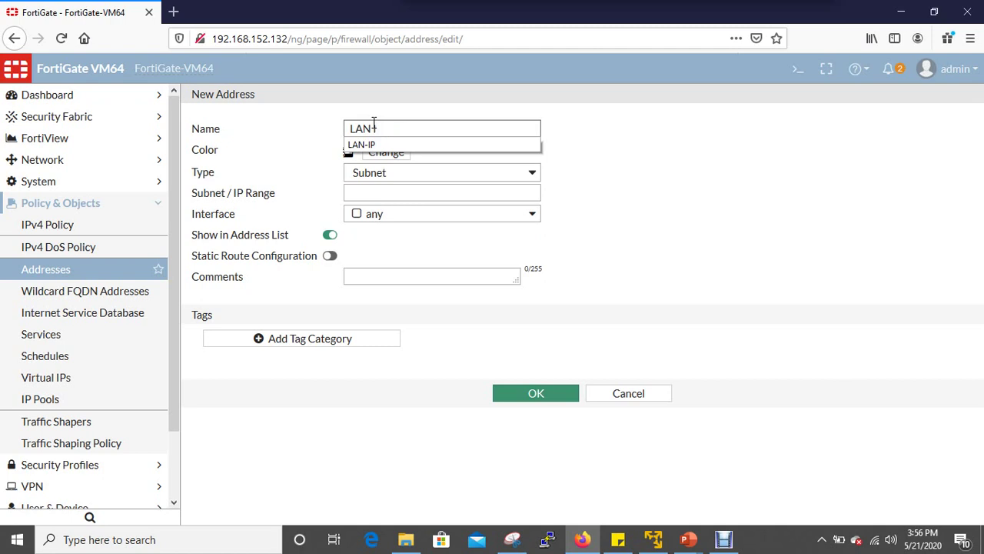
key("BackSpace")
key("BackSpace")
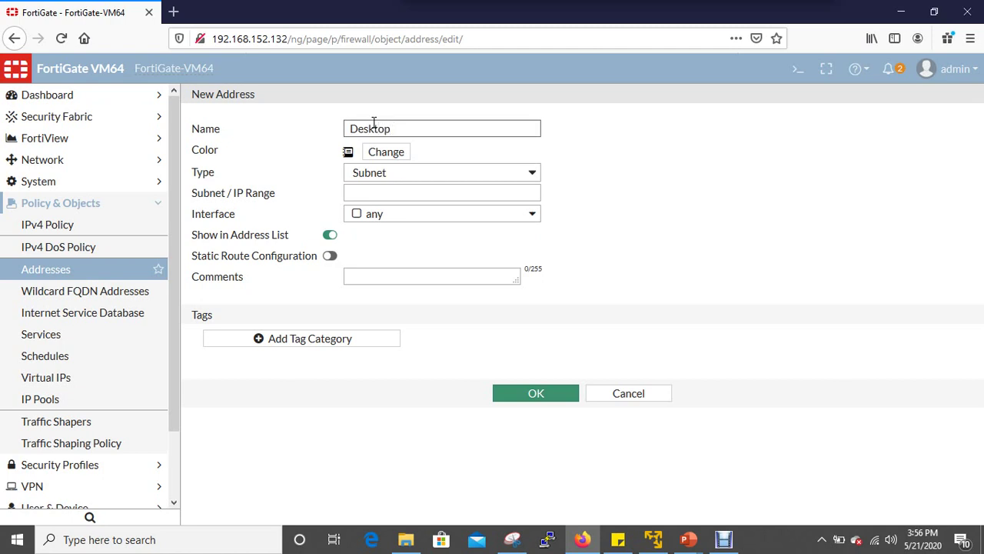
type("se")
type("g")
Set the address type to IP Range 192.168.10.1/24, keeping interface any.
left_click(533, 170)
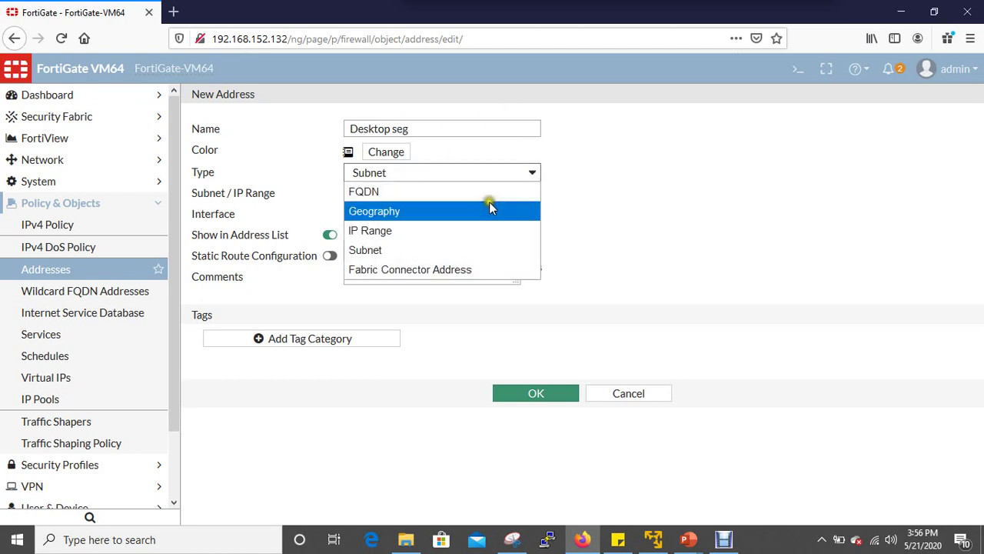
left_click(470, 230)
left_click(341, 195)
type("192")
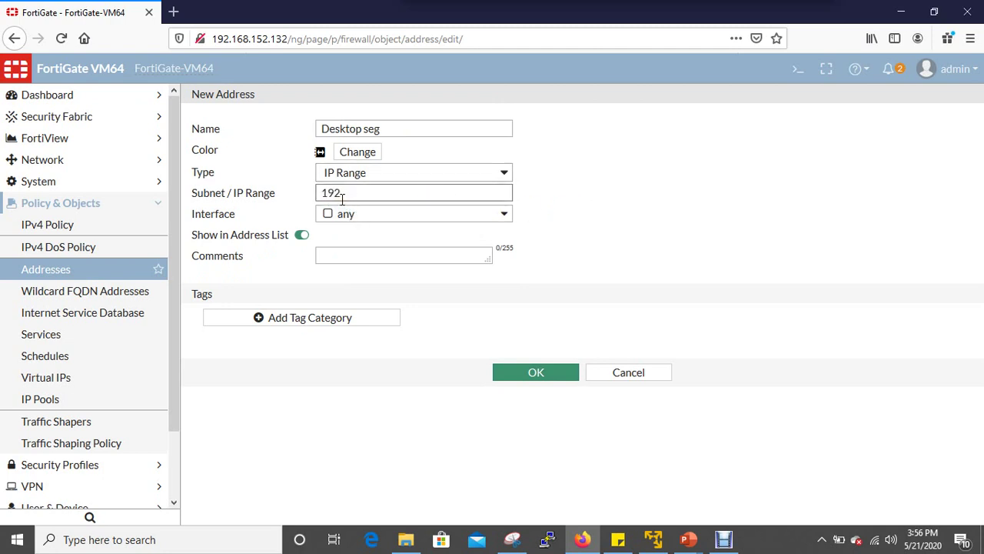
type(".168.10.1/24")
left_click(553, 247)
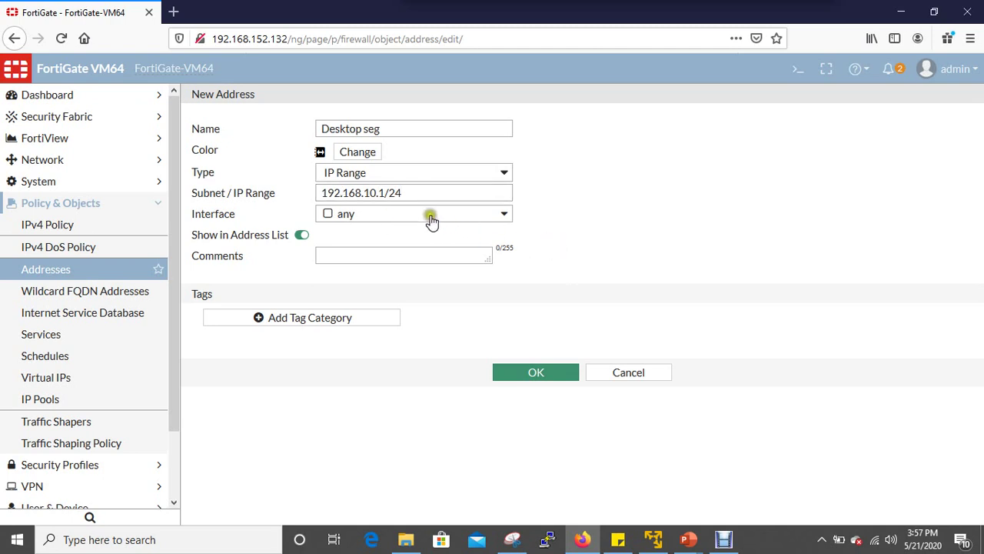
left_click(507, 213)
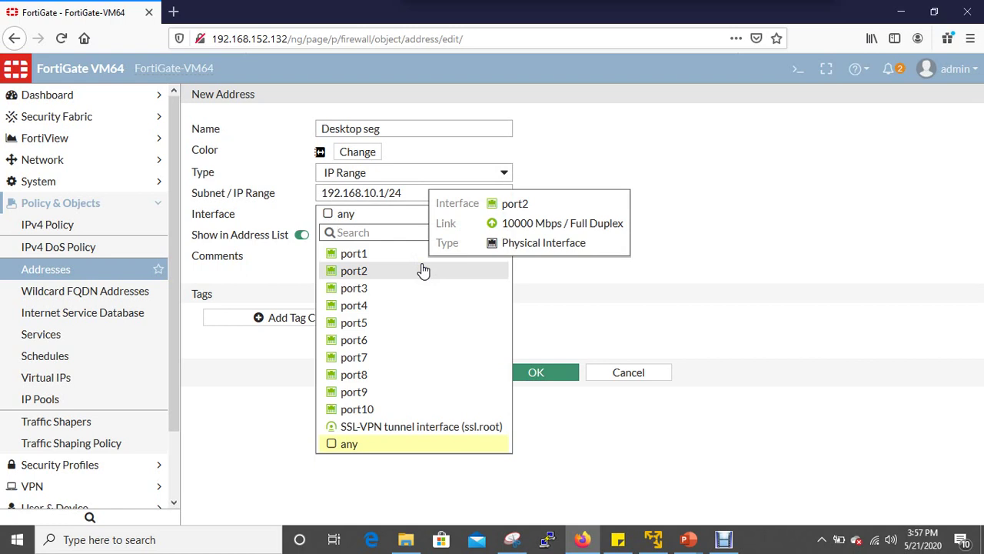
left_click(582, 280)
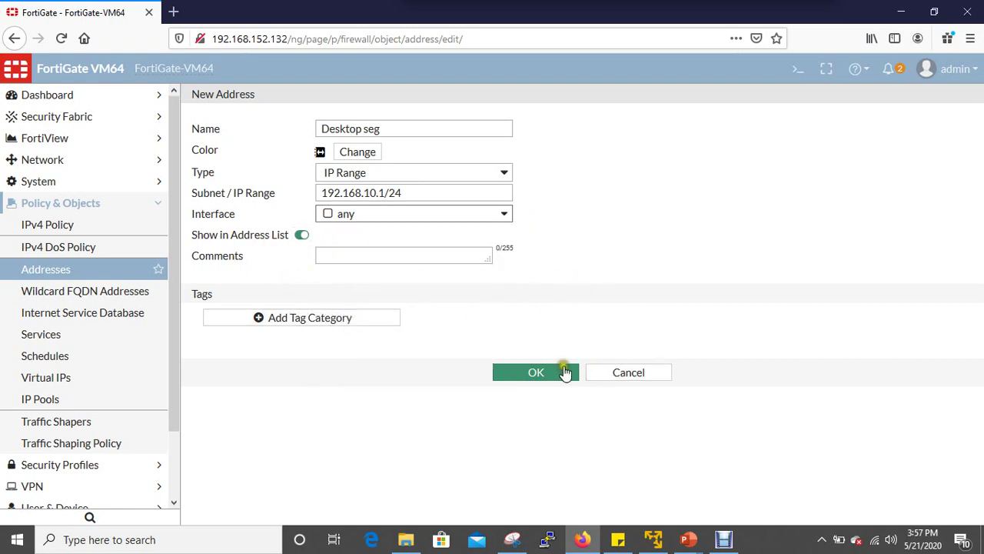
Browse the Wildcard FQDN Addresses, Internet Service Database and Services lists, ending on Schedules.
left_click(106, 303)
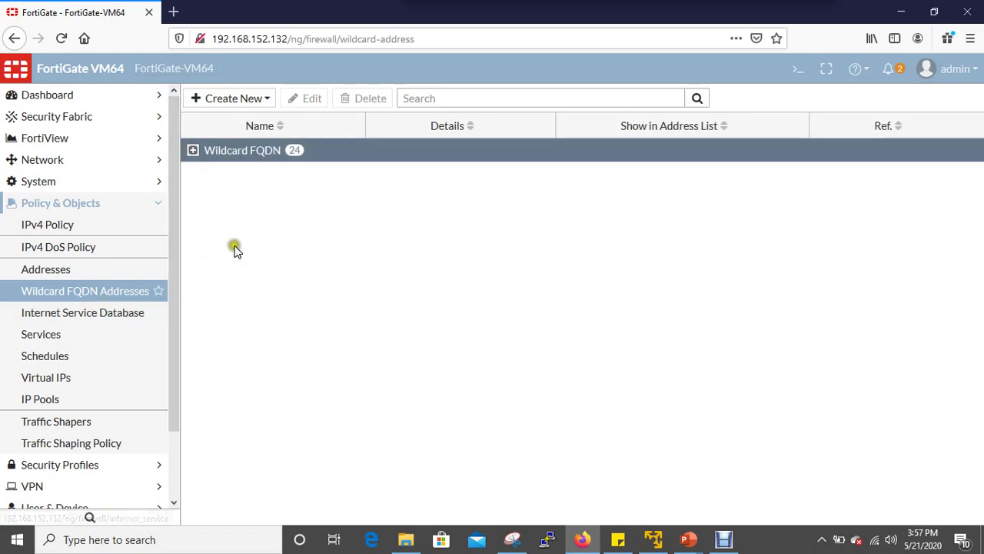
left_click(129, 316)
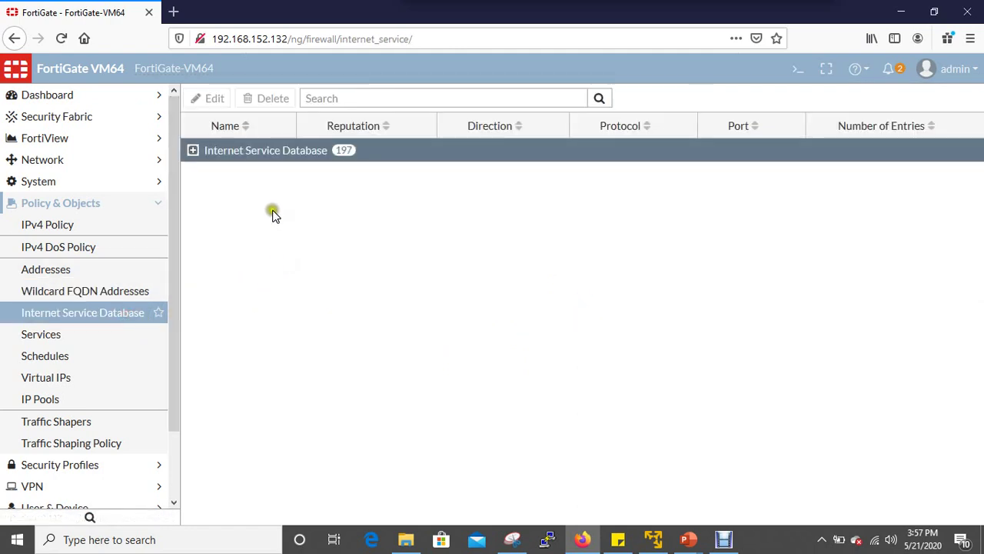
left_click(84, 336)
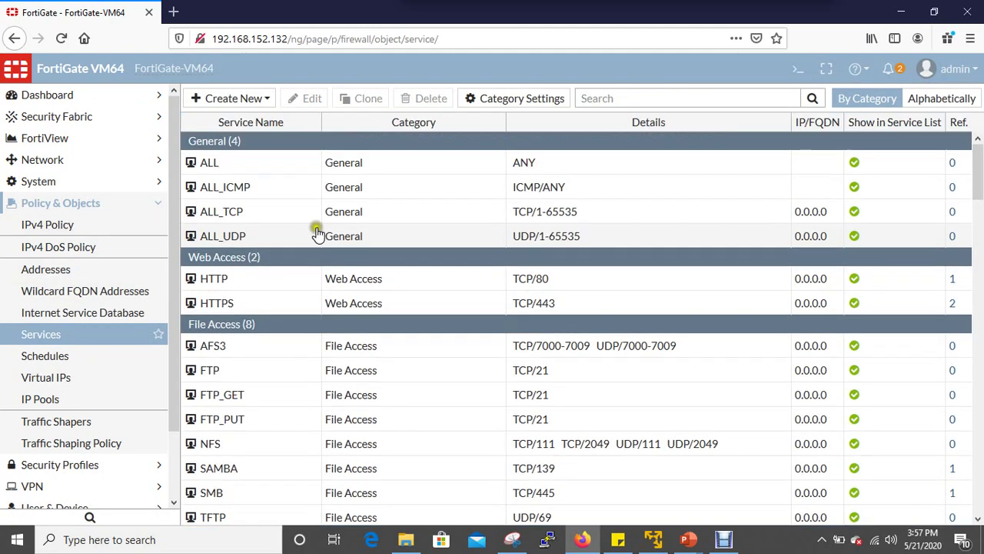
scroll(469, 354, "down", 3)
scroll(470, 366, "down", 6)
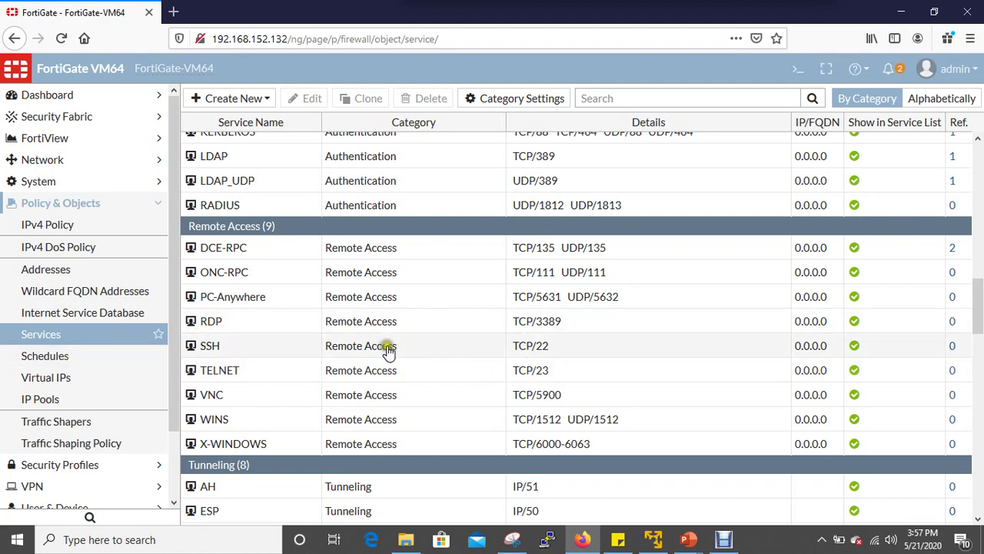
scroll(387, 346, "down", 10)
left_click(91, 361)
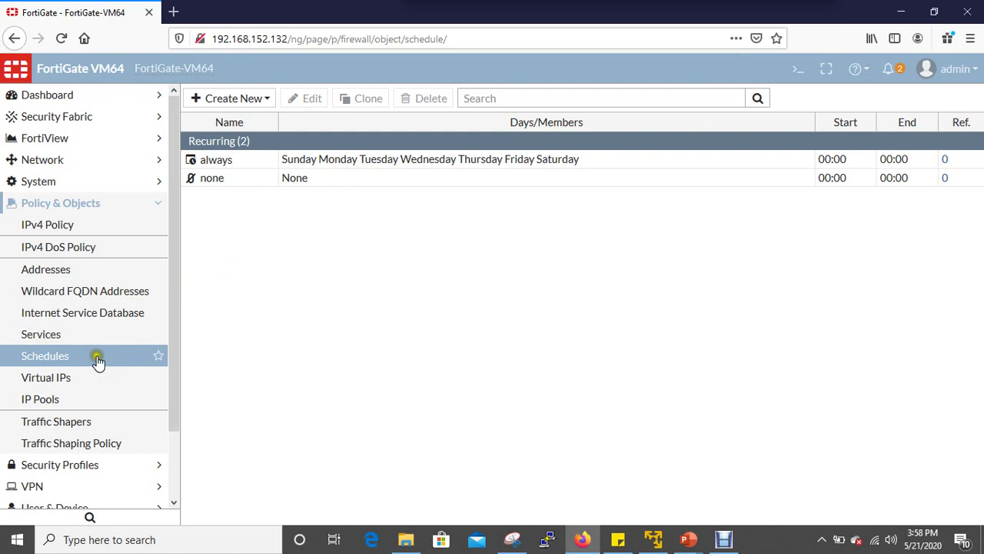
Open the Virtual IPs list under Policy & Objects, which is still empty.
left_click(60, 378)
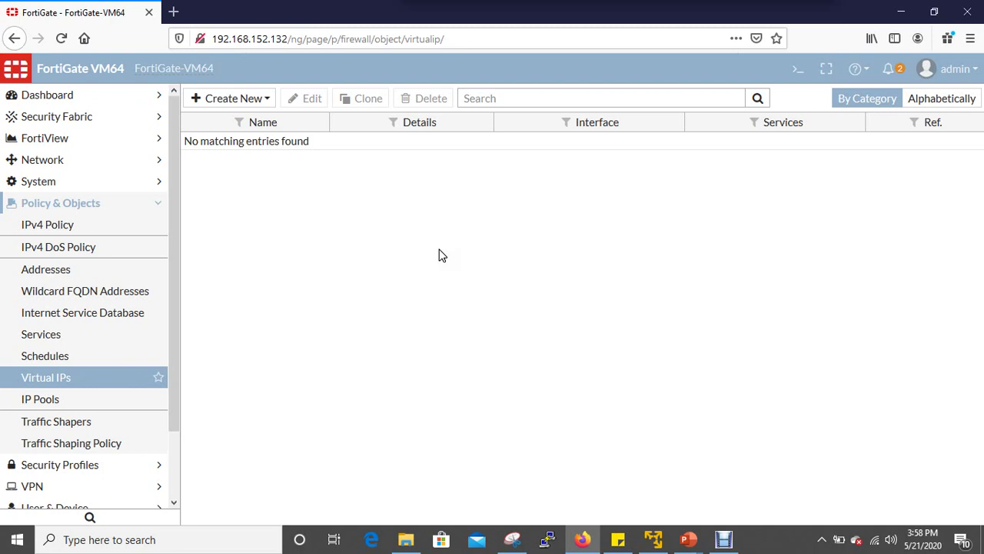
Review a blank New Virtual IP form's interface choices and external/mapped IP fields unsaved, then view IP Pools.
left_click(233, 98)
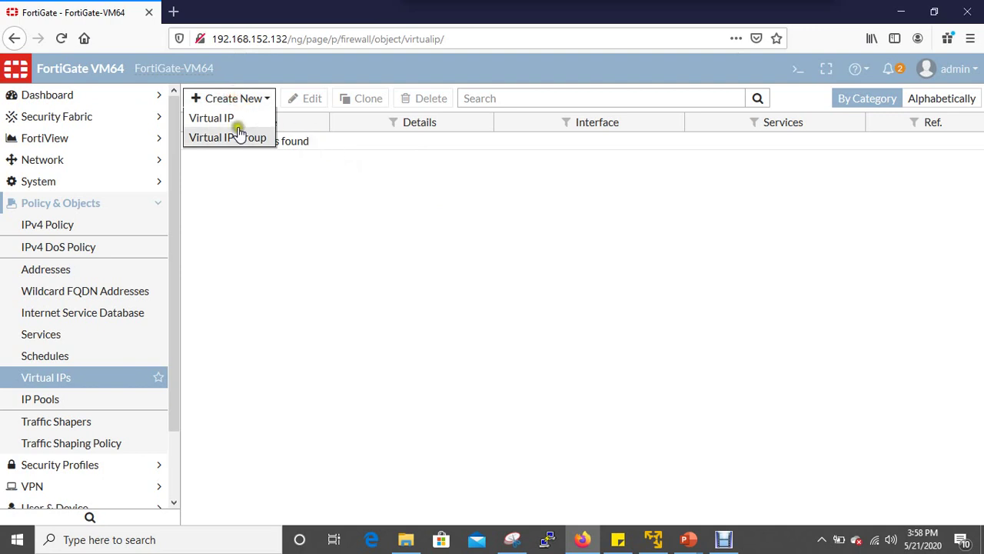
left_click(245, 121)
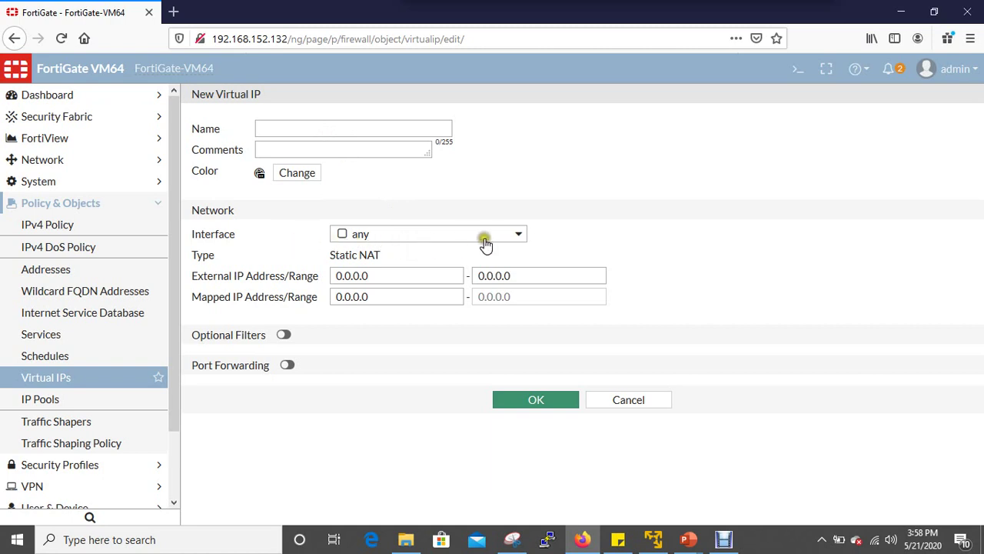
left_click(526, 240)
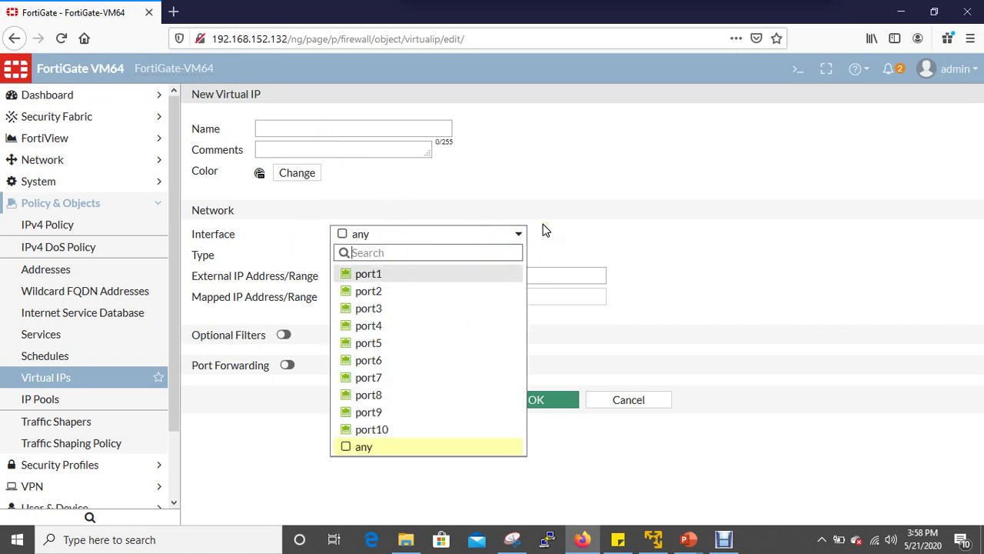
left_click(565, 221)
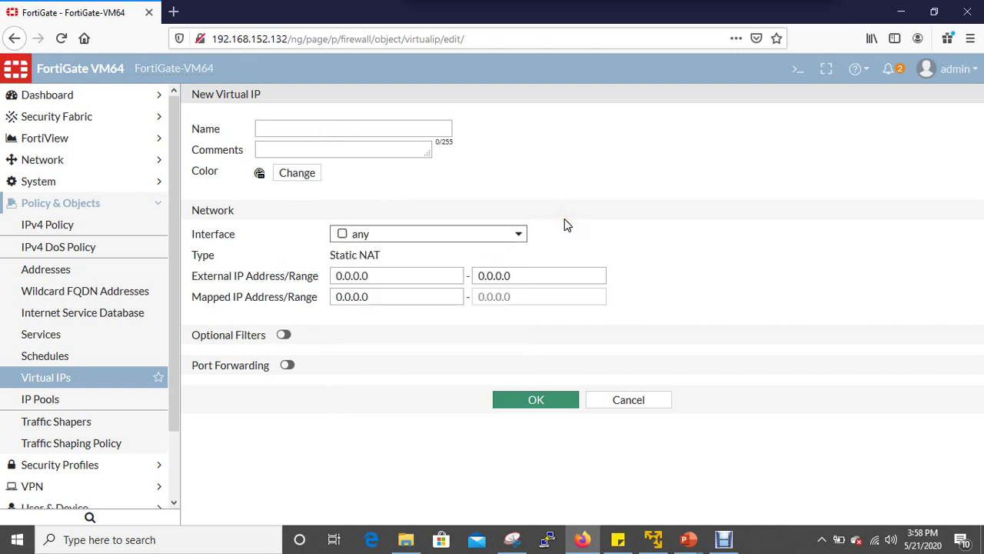
left_click(429, 358)
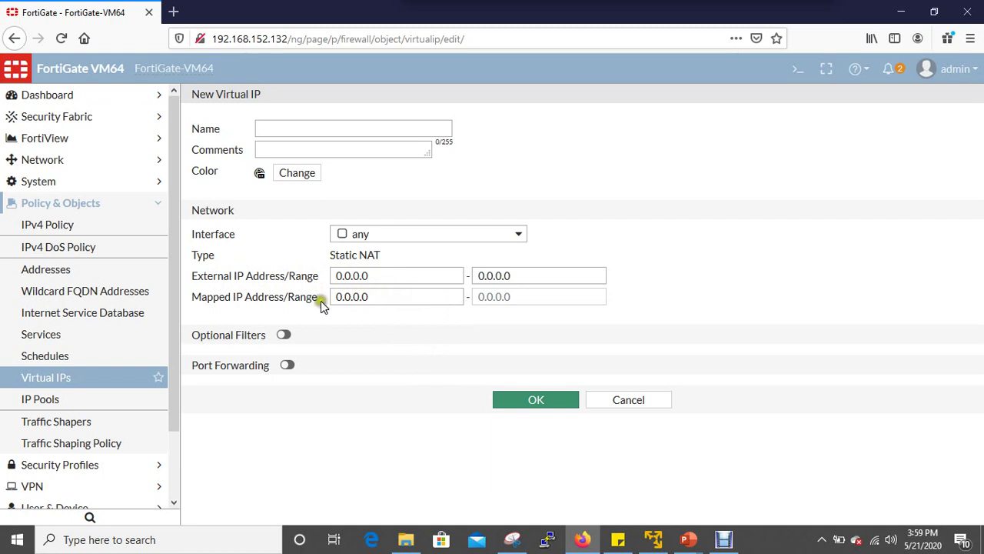
left_click(395, 279)
left_click(379, 300)
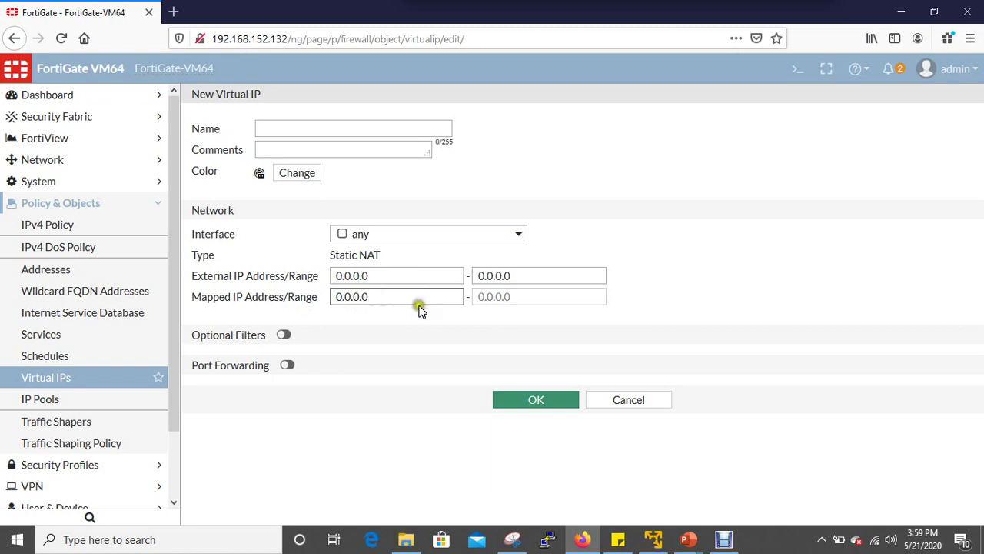
left_click(70, 396)
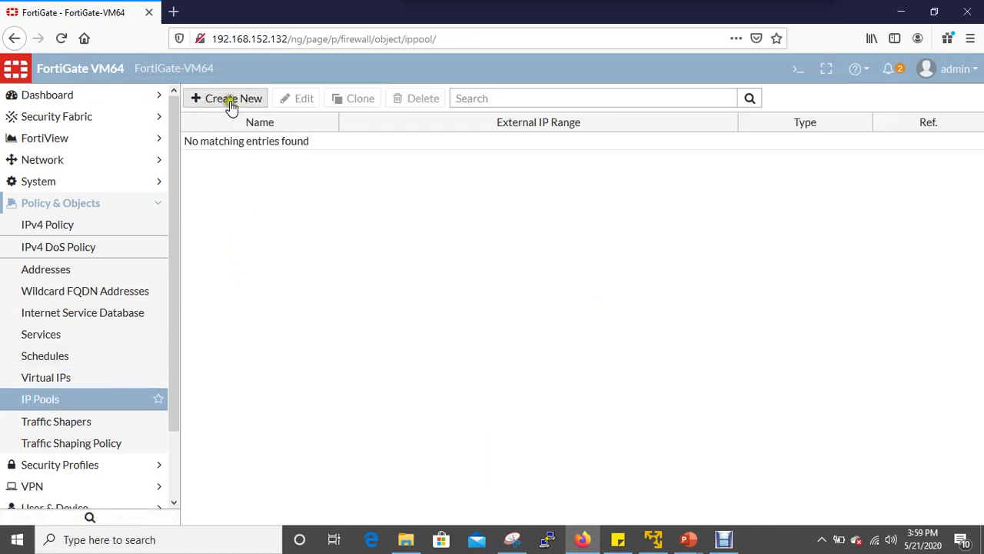
In a new dynamic IP pool, compare One-to-One, Fixed Port Range and Port Block Allocation types, then view Traffic Shapers.
left_click(228, 99)
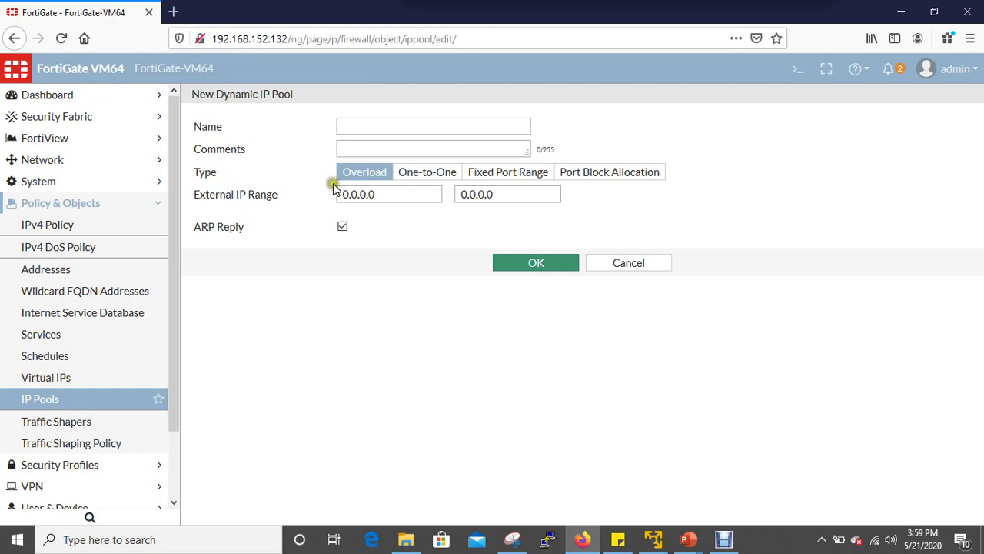
left_click(426, 176)
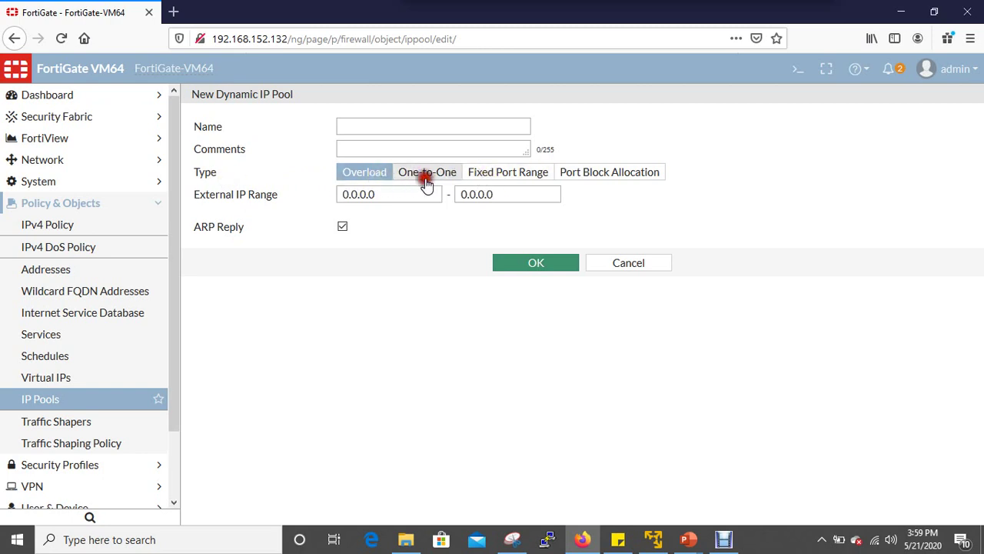
left_click(497, 176)
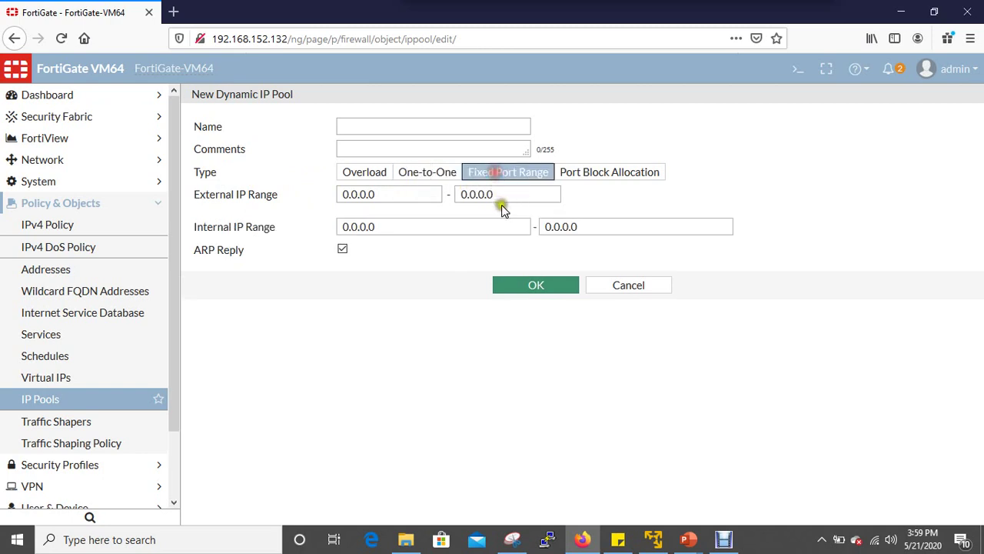
left_click(615, 193)
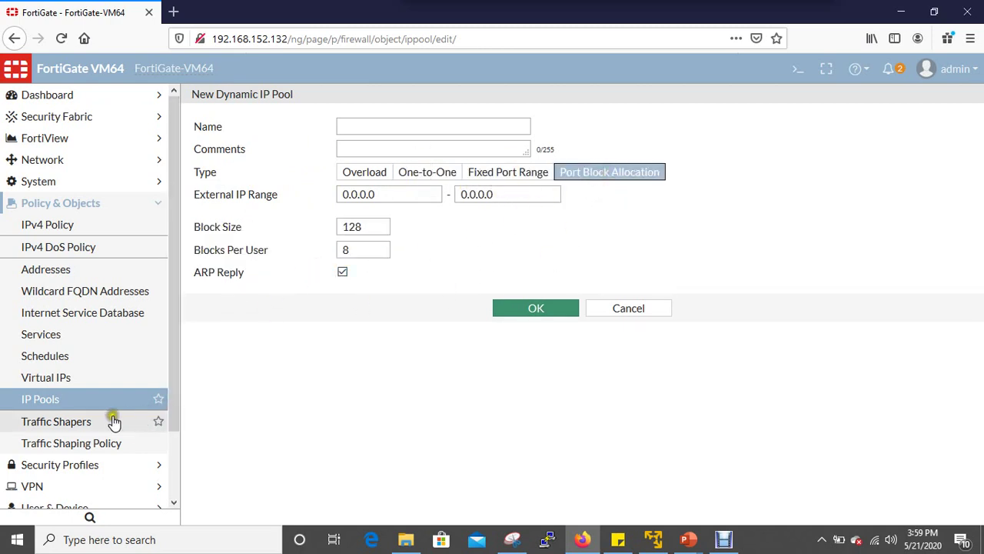
left_click(83, 424)
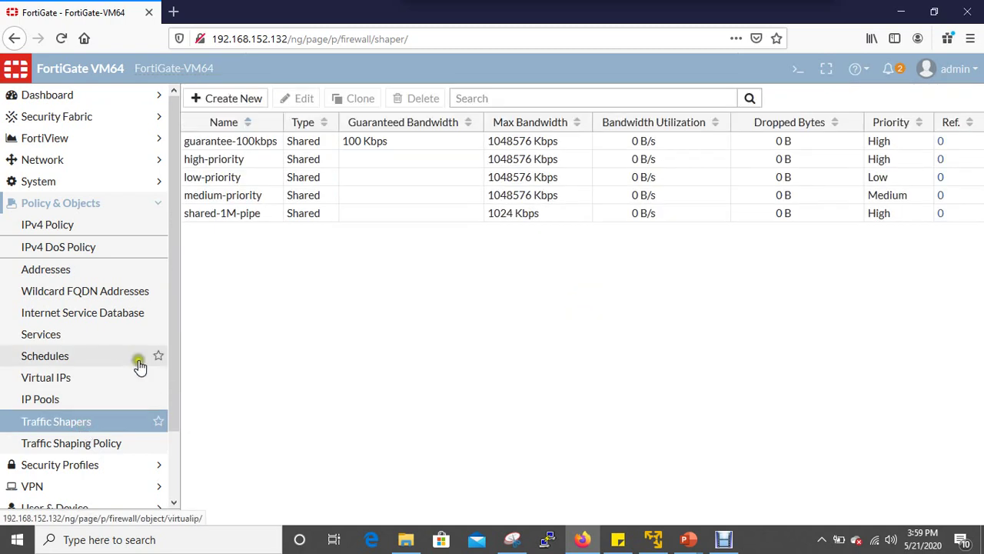
Go to the Traffic Shaping Policy list and scroll through its single implicit policy.
left_click(80, 443)
scroll(99, 385, "down", 2)
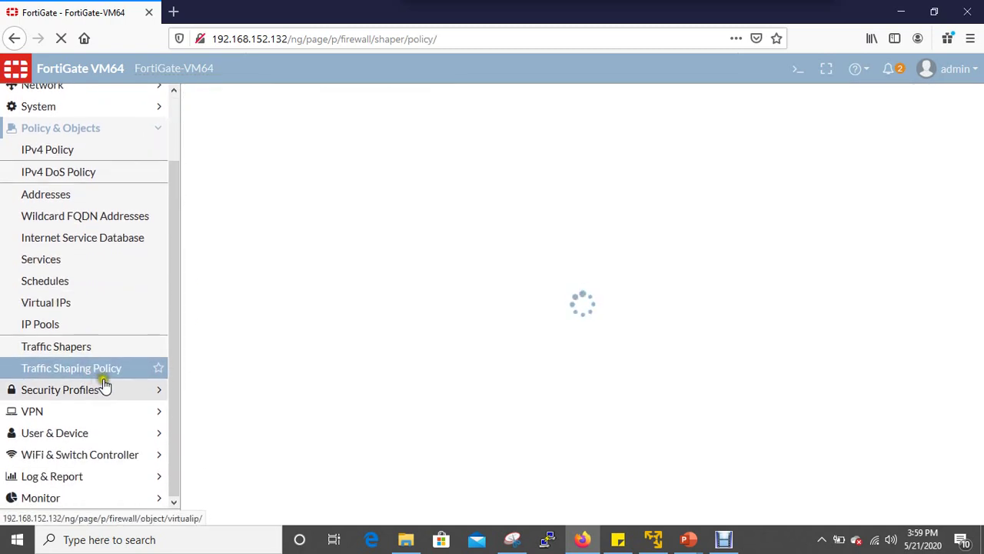